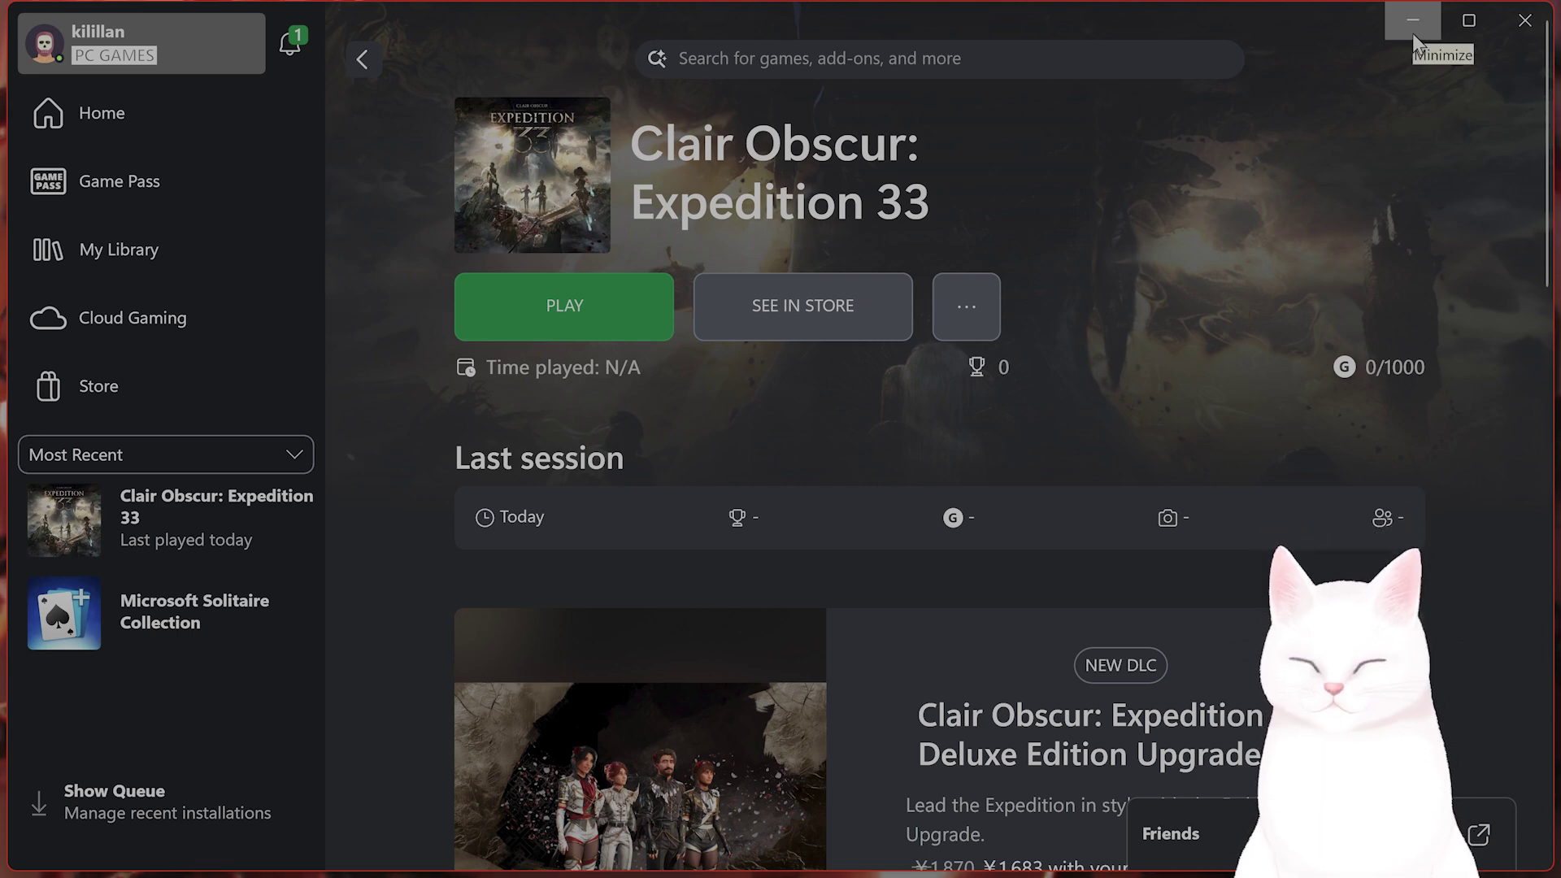
# Step: Minimize the Xbox app's Clair Obscur: Expedition 33 window to reveal the desktop
pyautogui.click(1412, 21)
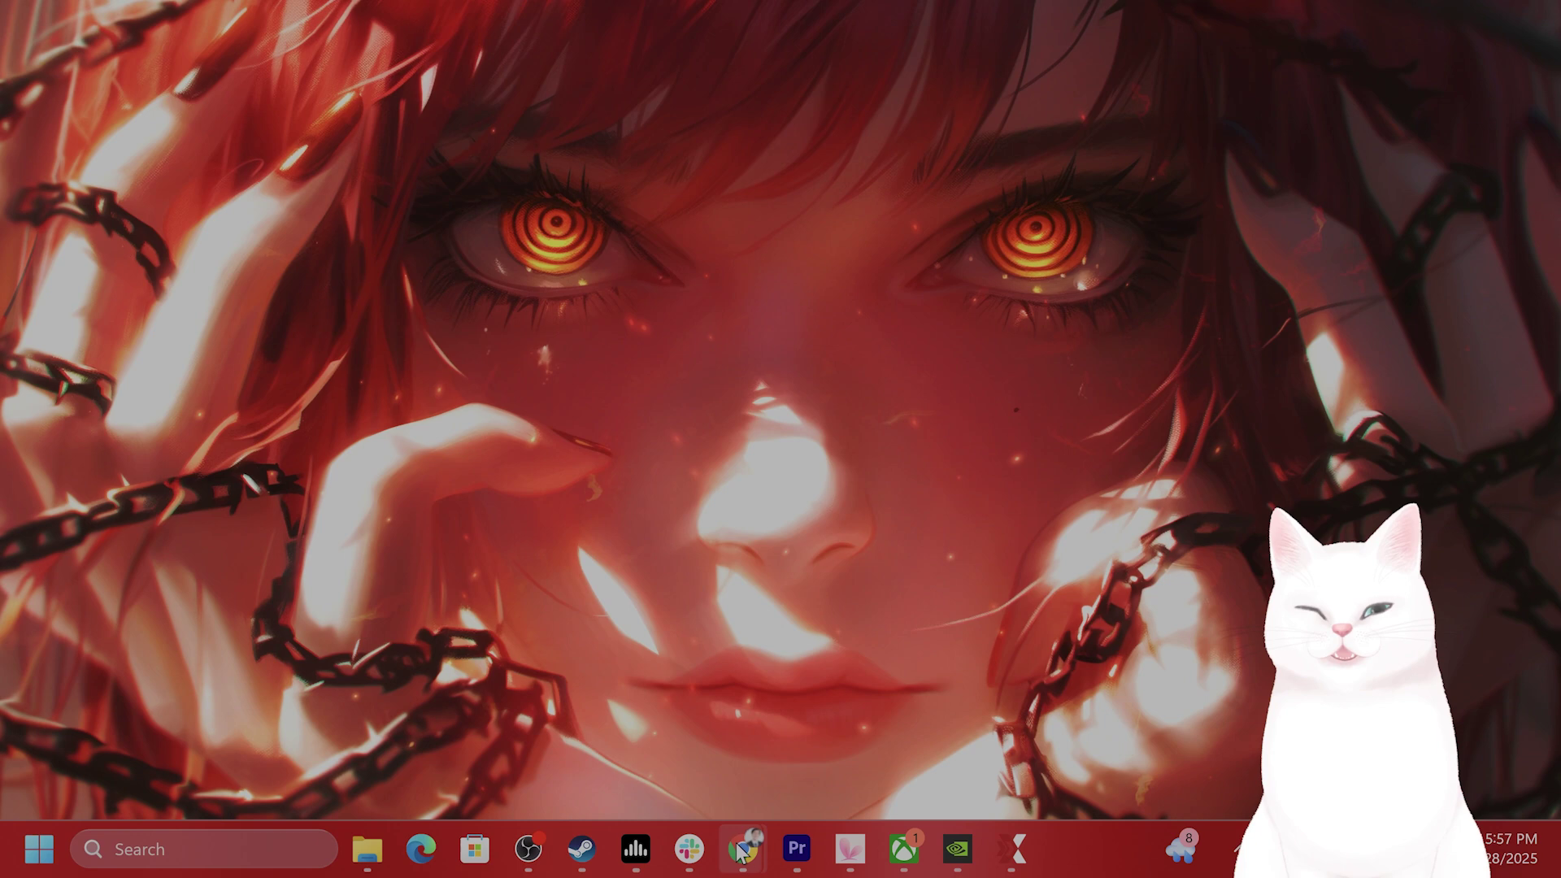
# Step: Switch to the Chrome Drive window and download the Clair Obscur - Ultimate Unreal Engine.ini (No VRR) zip
pyautogui.moveTo(744, 849)
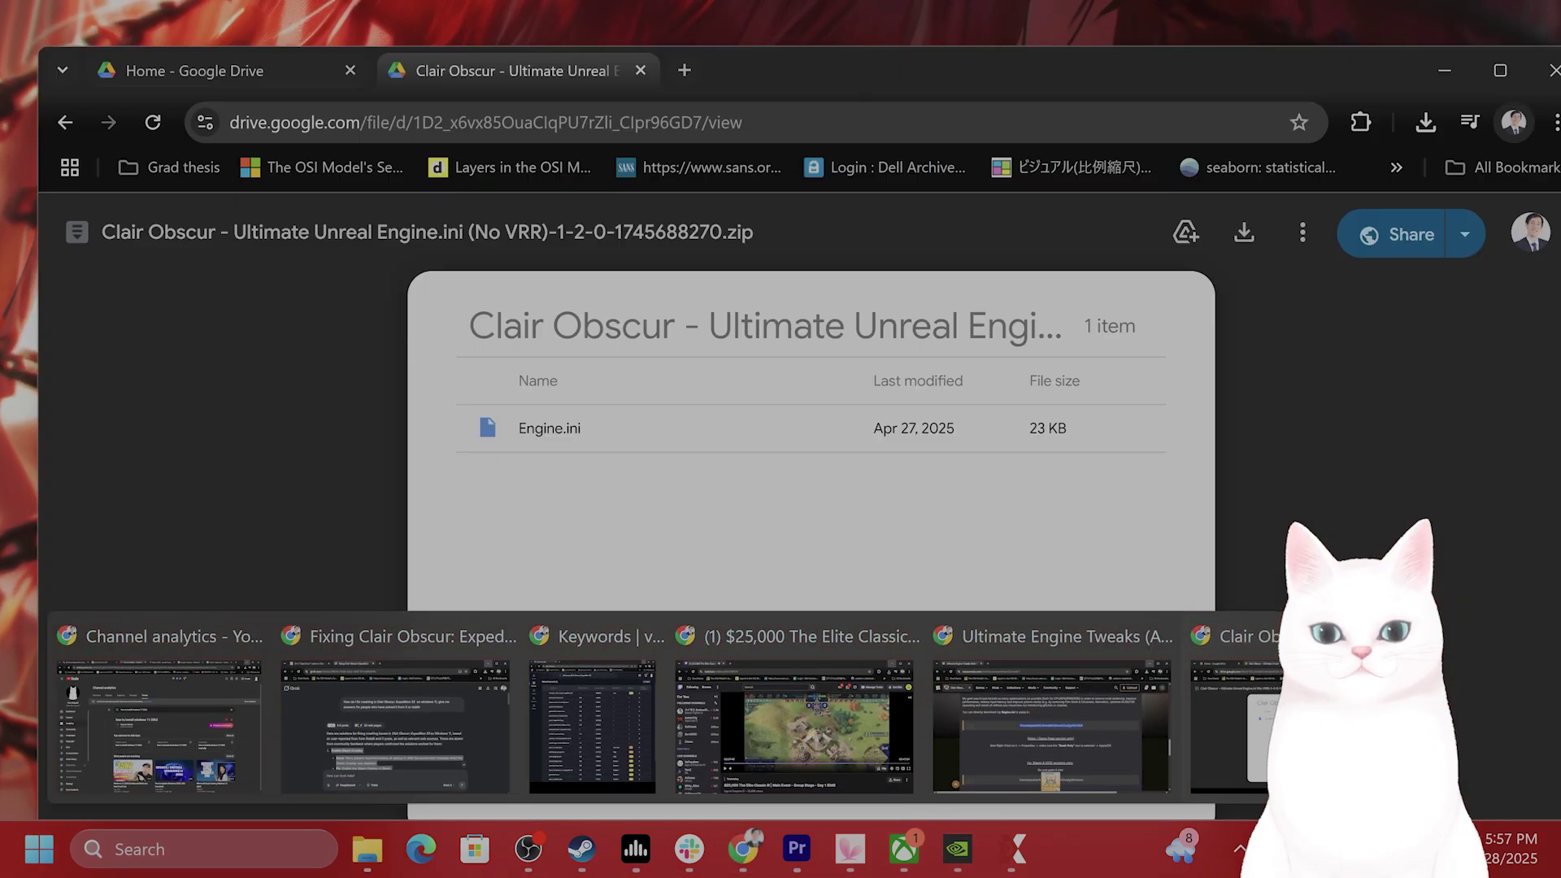
pyautogui.click(1228, 731)
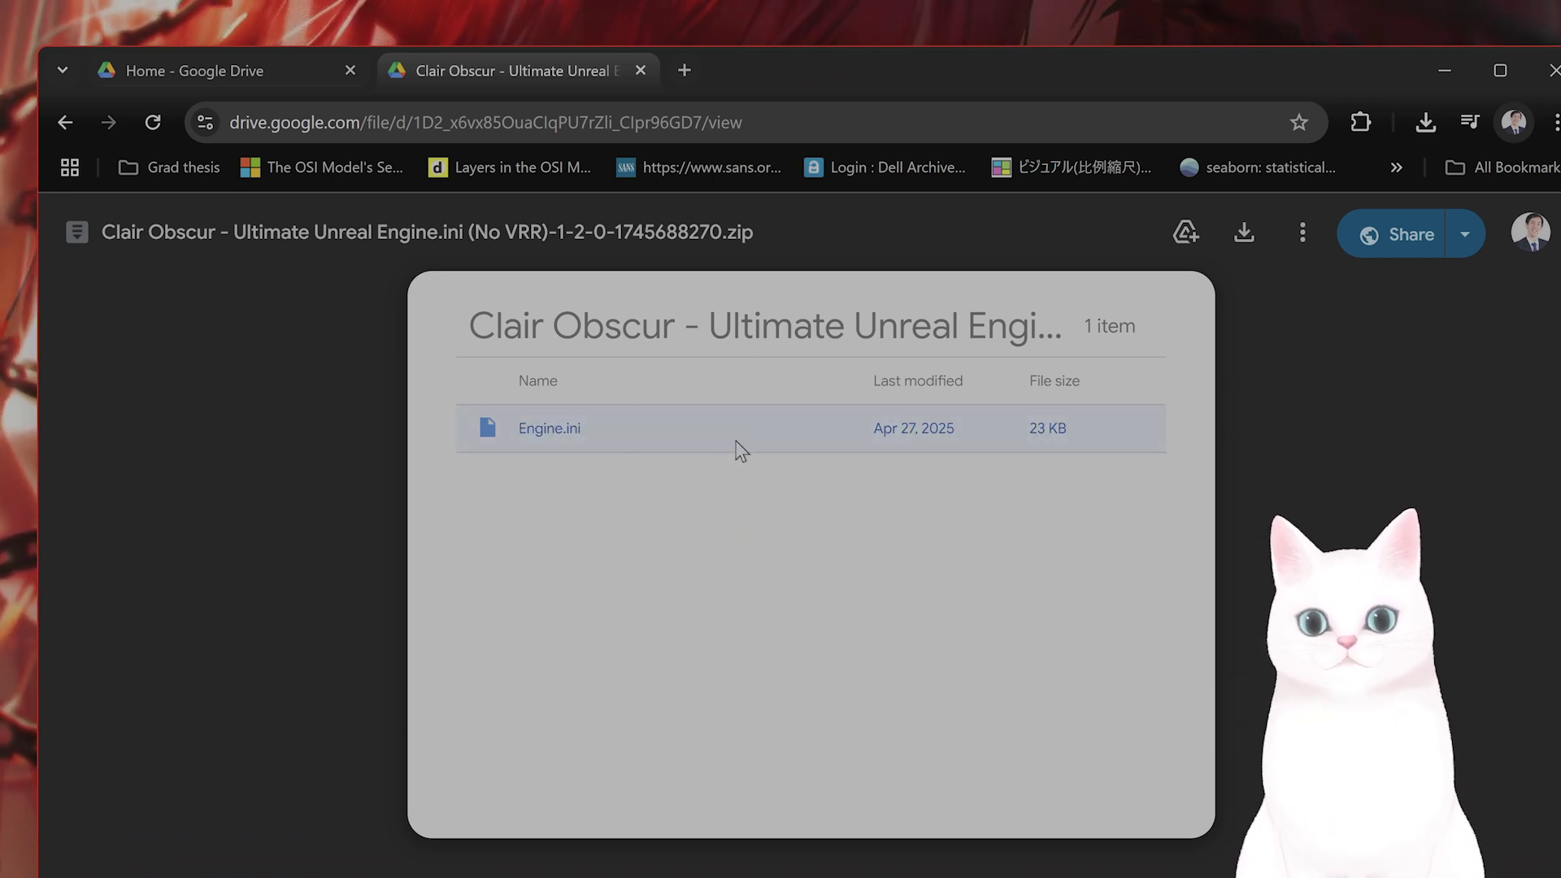
pyautogui.click(1259, 243)
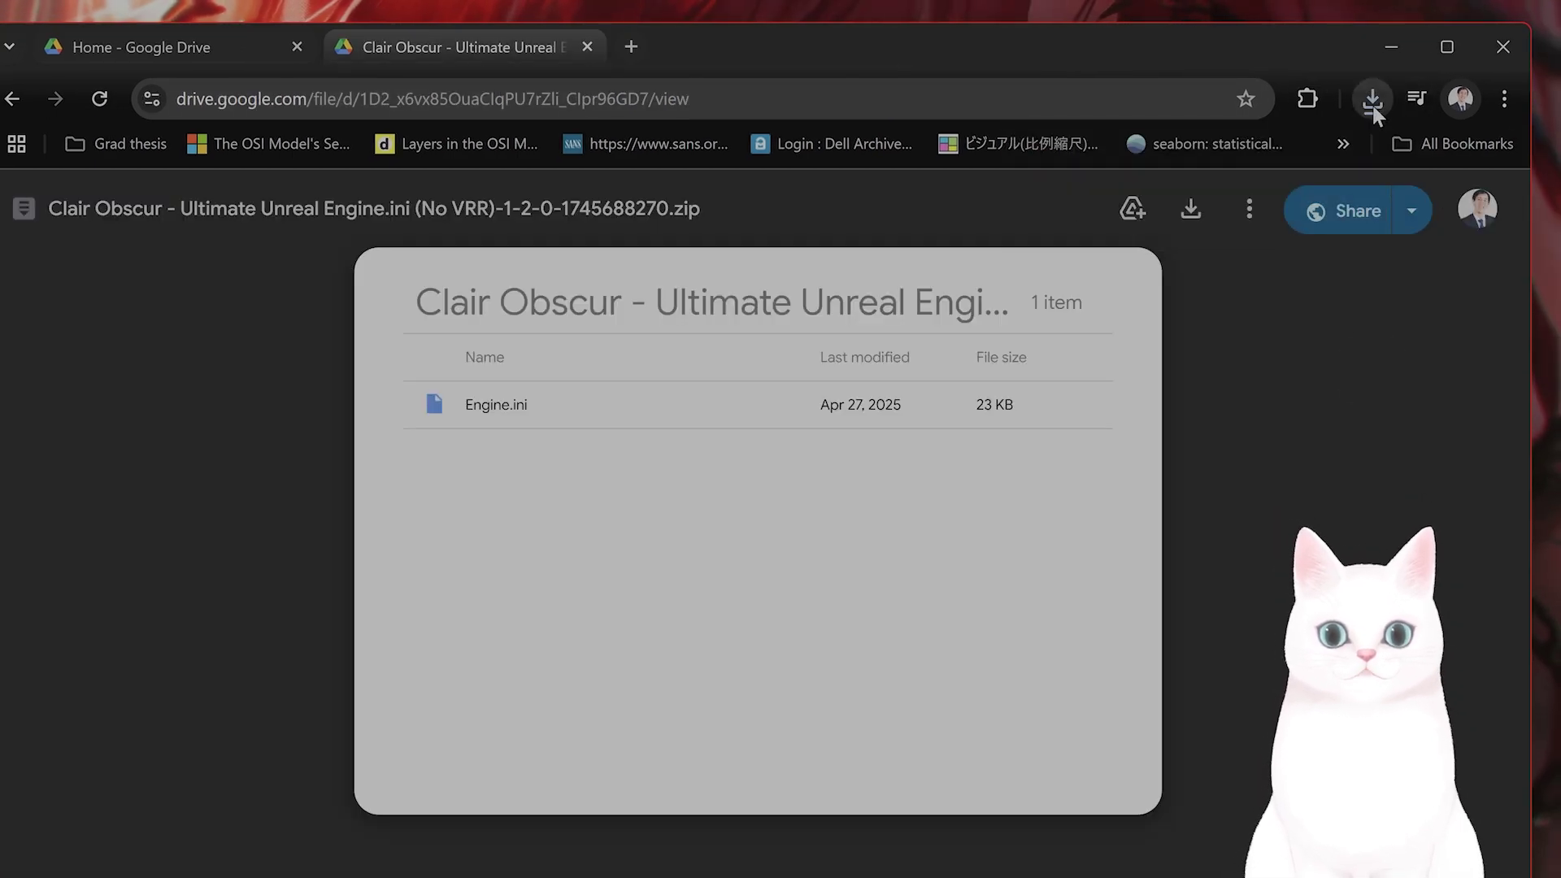
# Step: Show the downloaded zip in its folder and extract it with Extract All
pyautogui.click(1372, 101)
pyautogui.click(1282, 209)
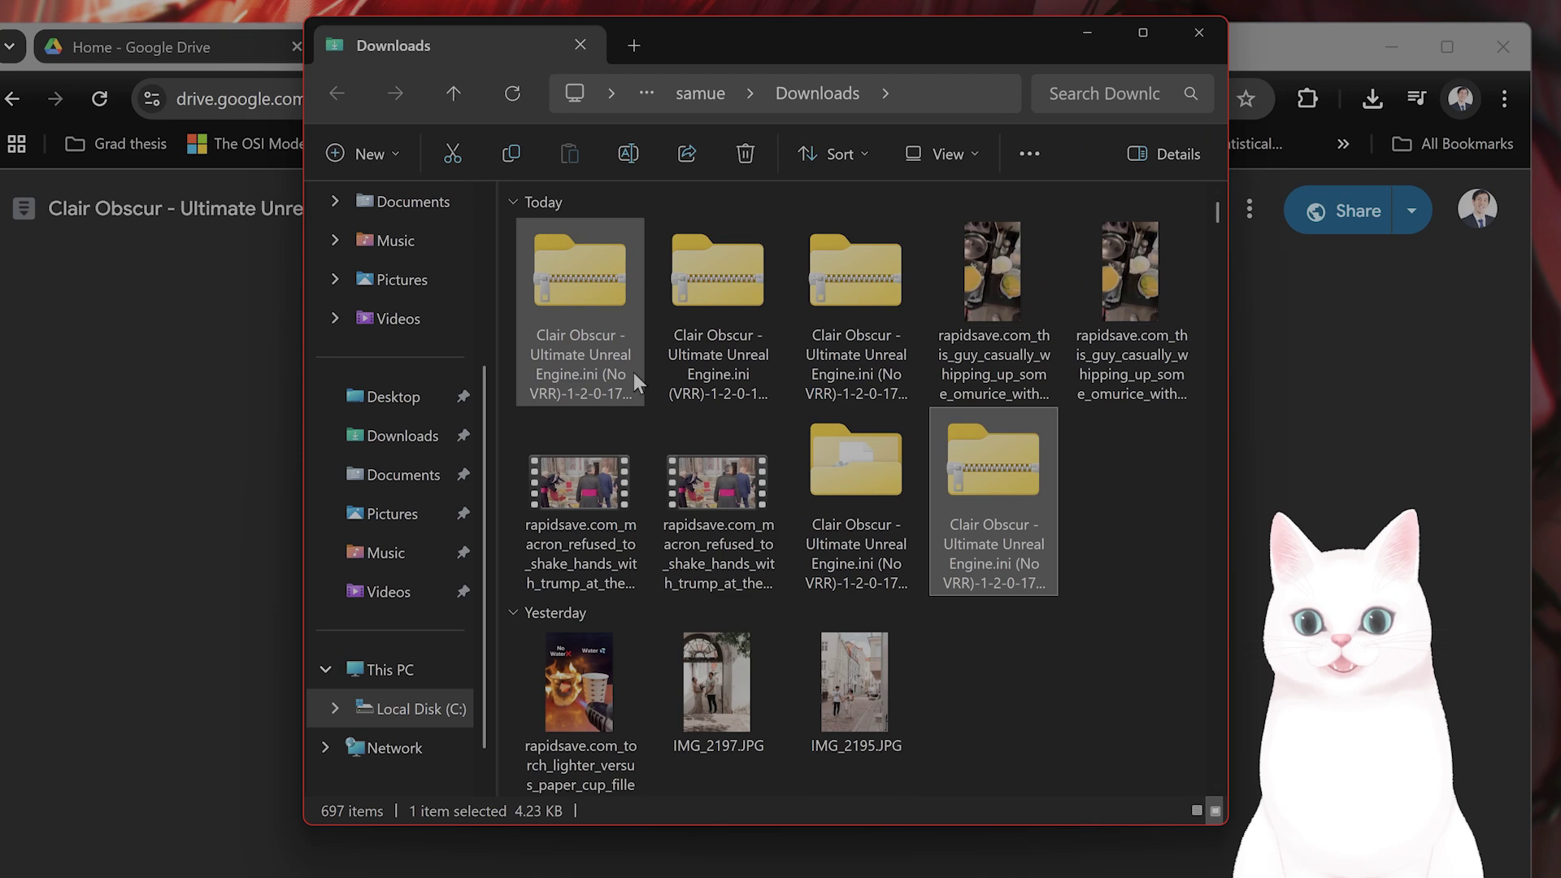
pyautogui.rightClick(1006, 490)
pyautogui.rightClick(989, 537)
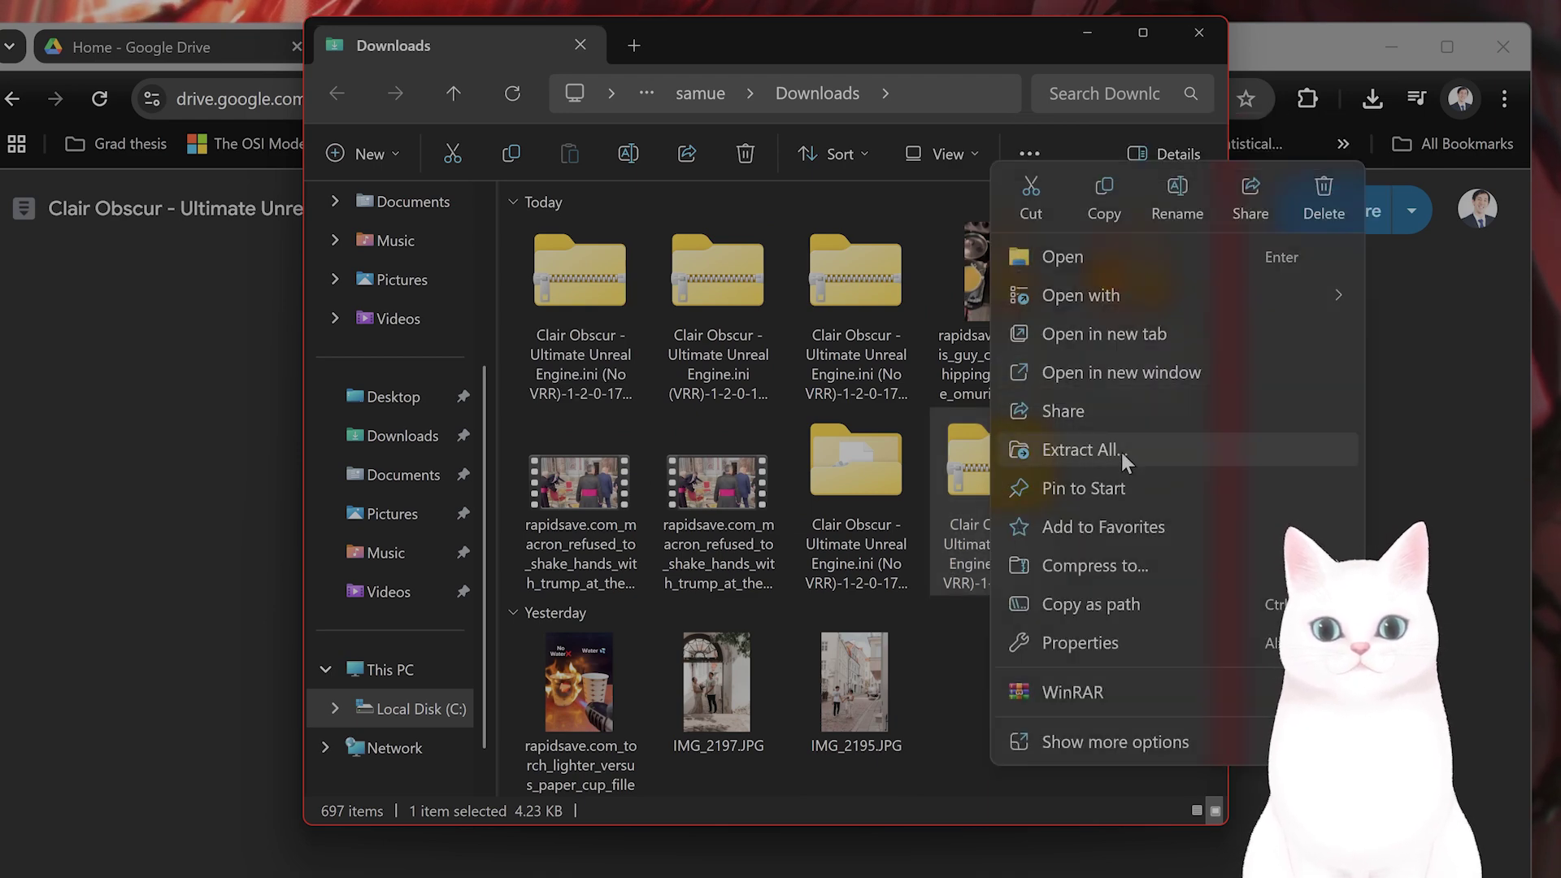
pyautogui.click(1120, 448)
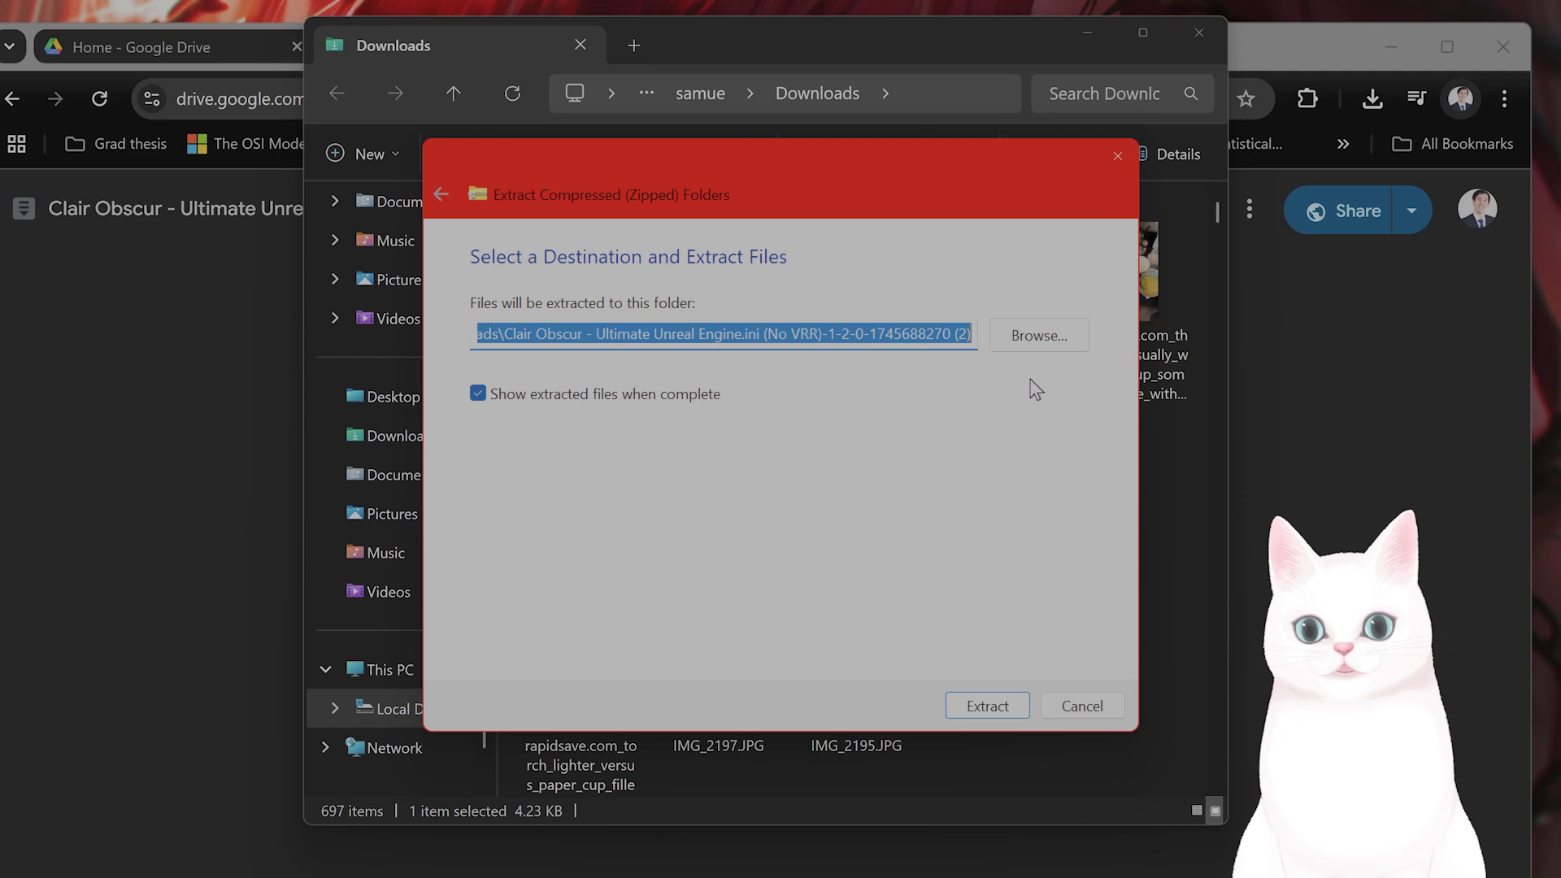
pyautogui.click(986, 703)
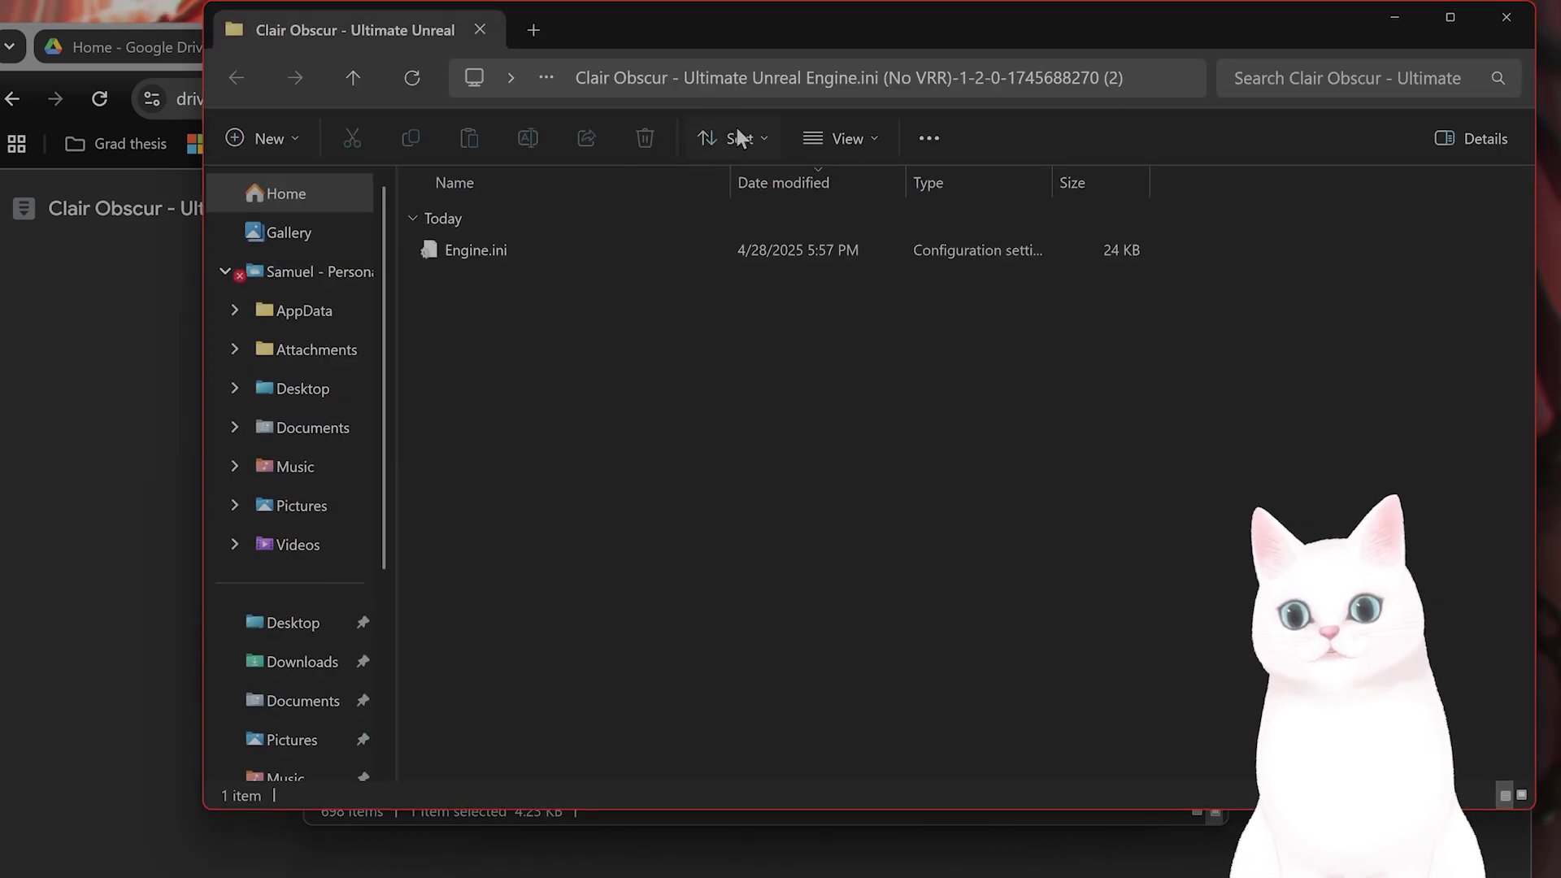
# Step: Select Engine.ini in the extracted folder and minimize the Downloads and Chrome windows
pyautogui.moveTo(745, 26); pyautogui.dragTo(950, 106)
pyautogui.click(672, 334)
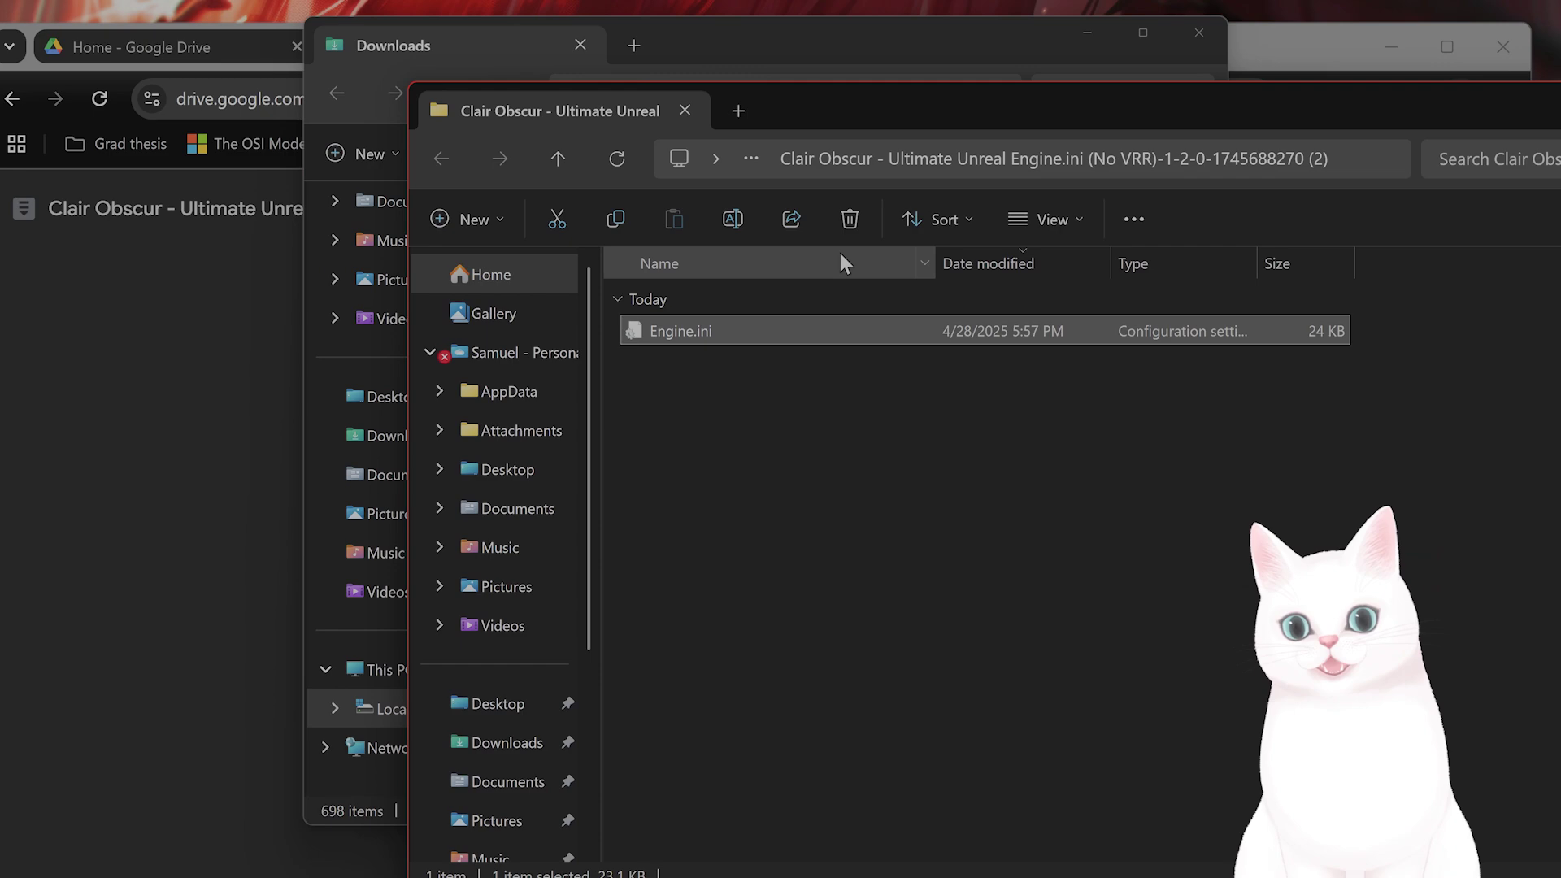
pyautogui.click(1100, 33)
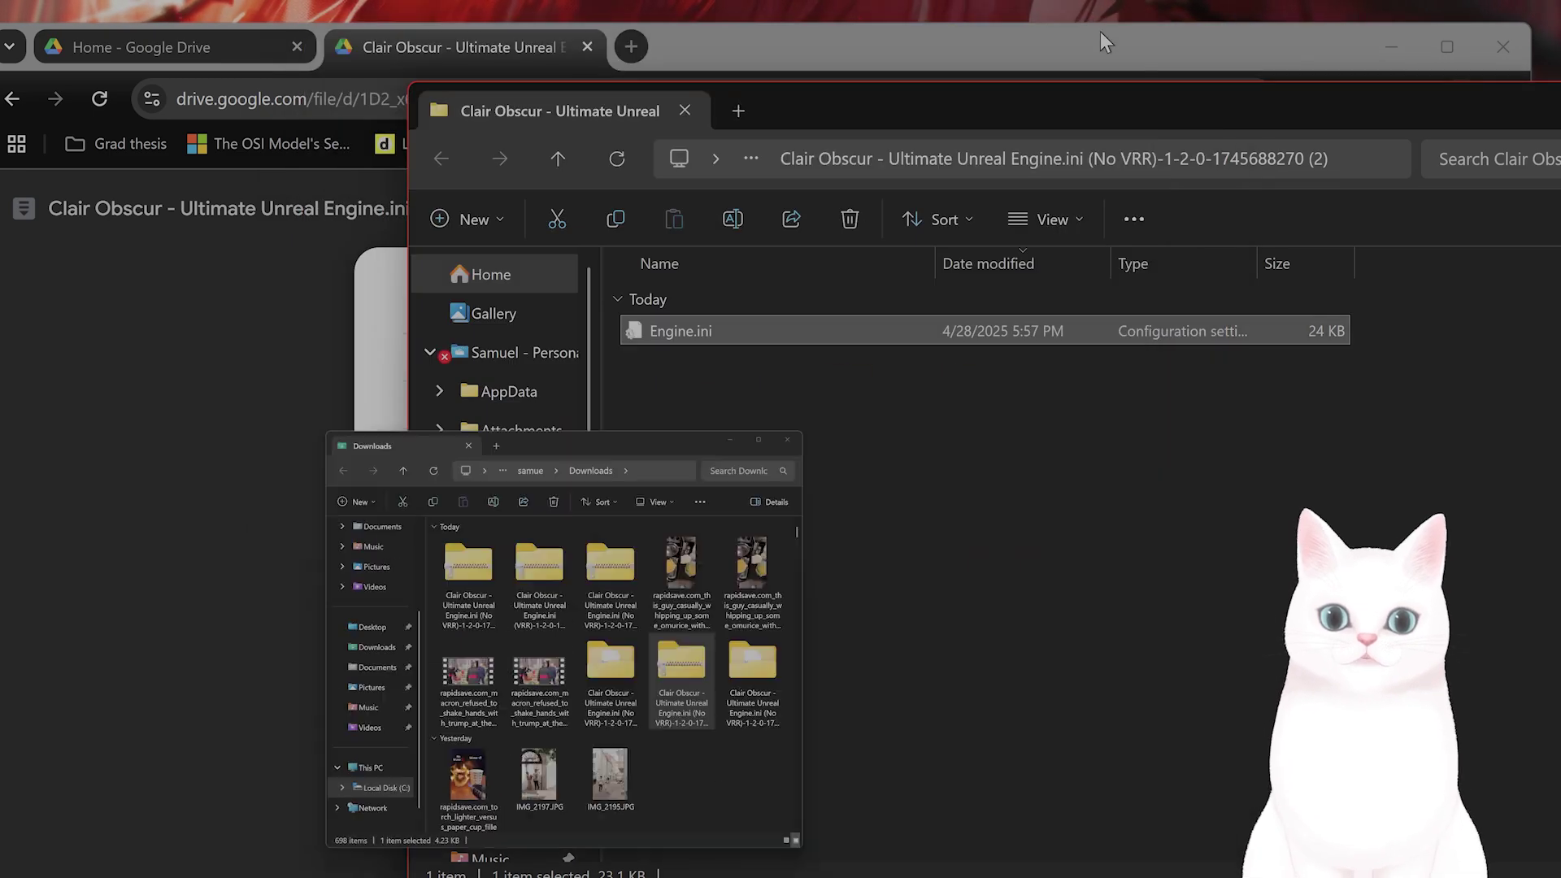
pyautogui.click(1392, 47)
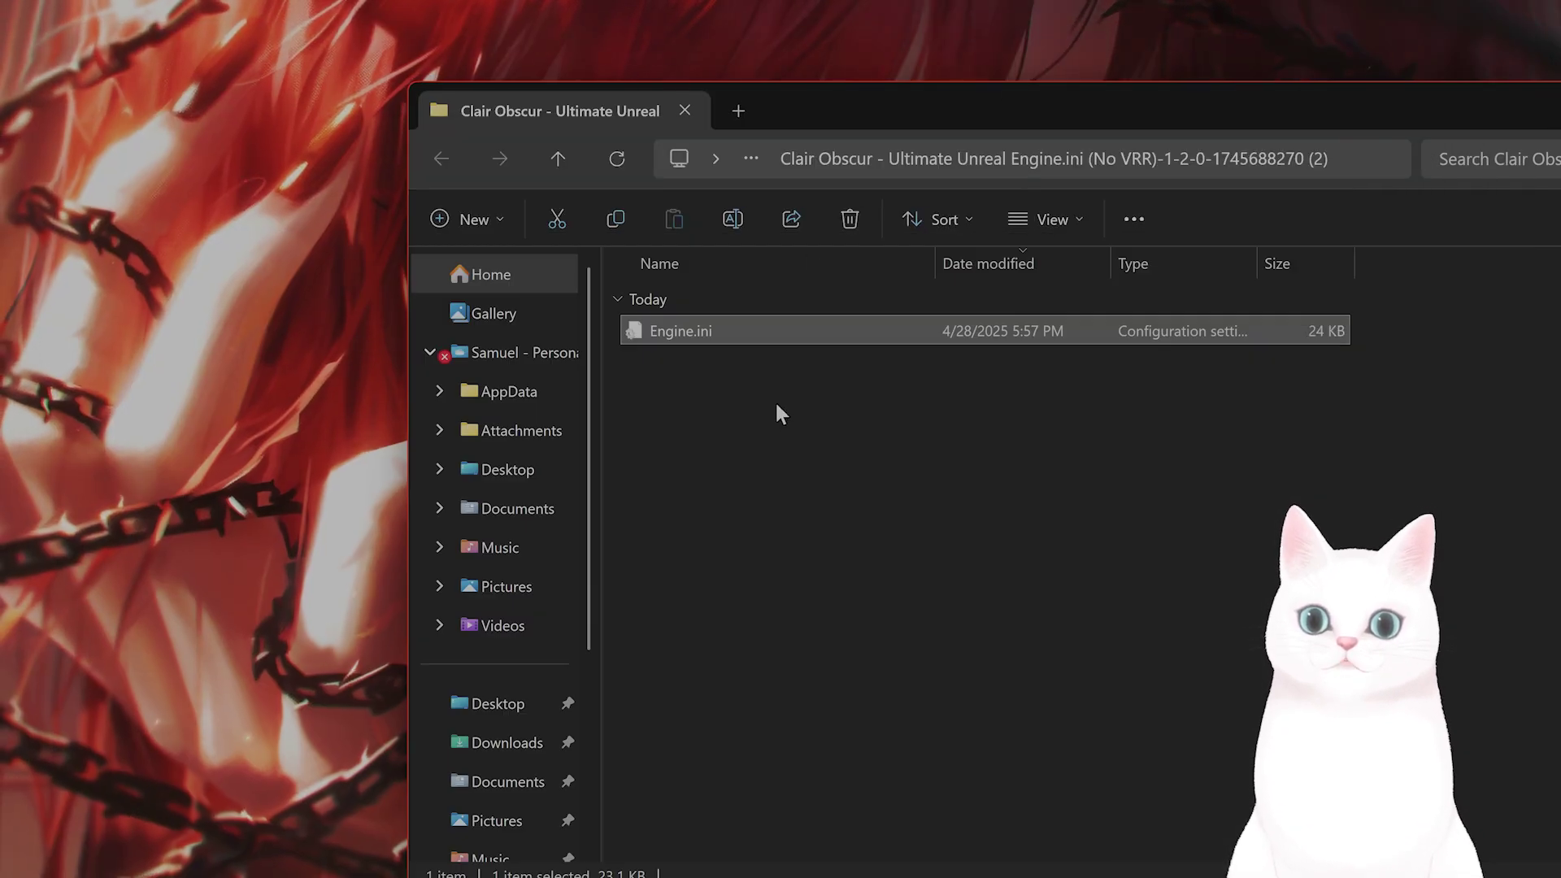
pyautogui.moveTo(787, 96); pyautogui.dragTo(798, 65)
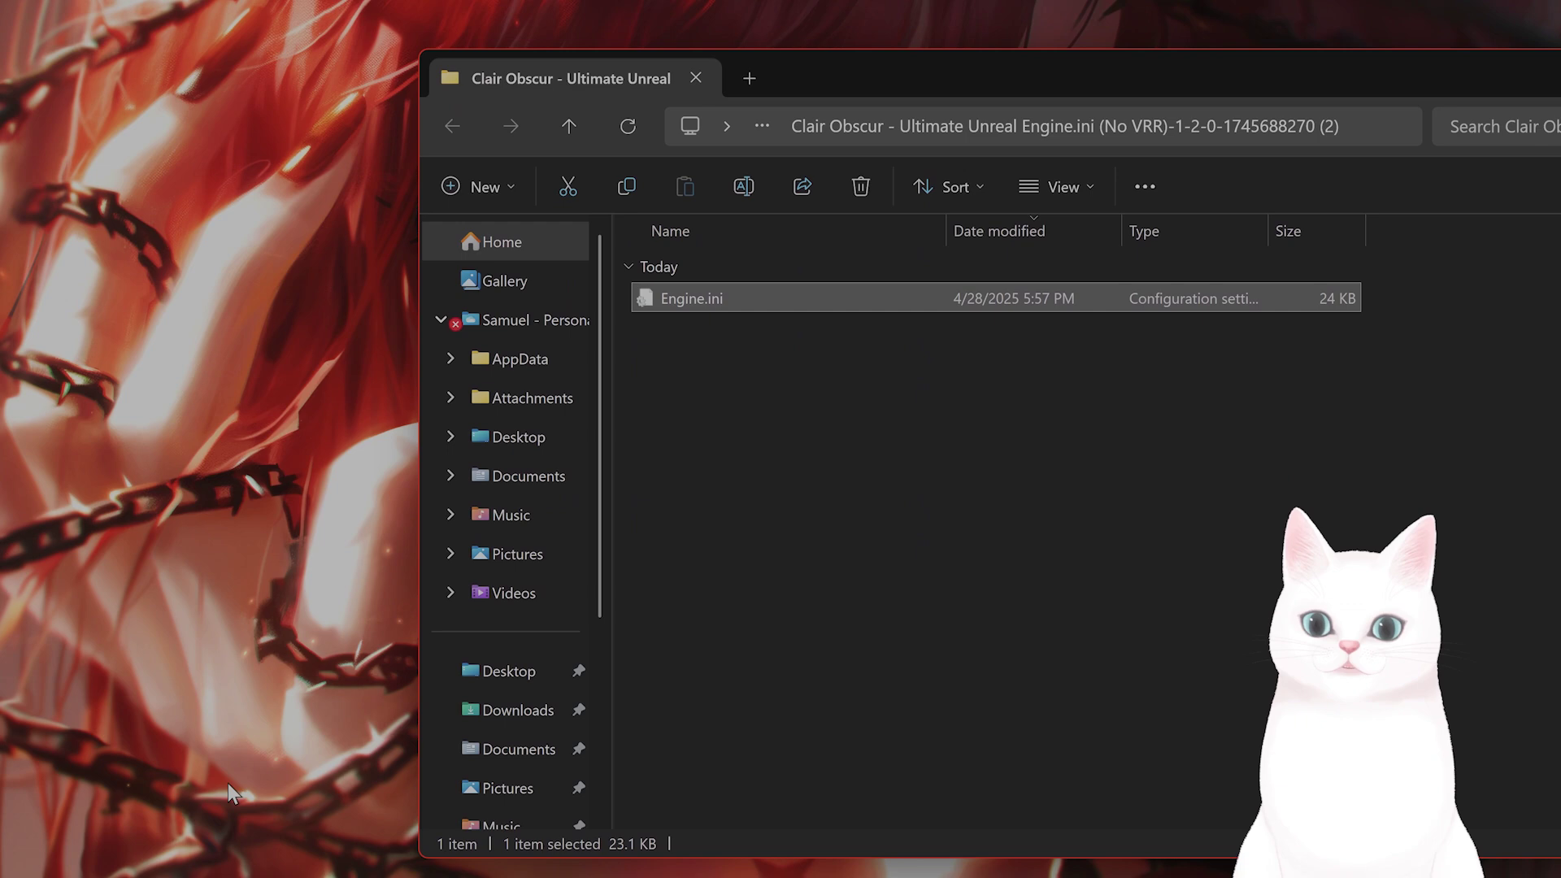
pyautogui.moveTo(197, 858)
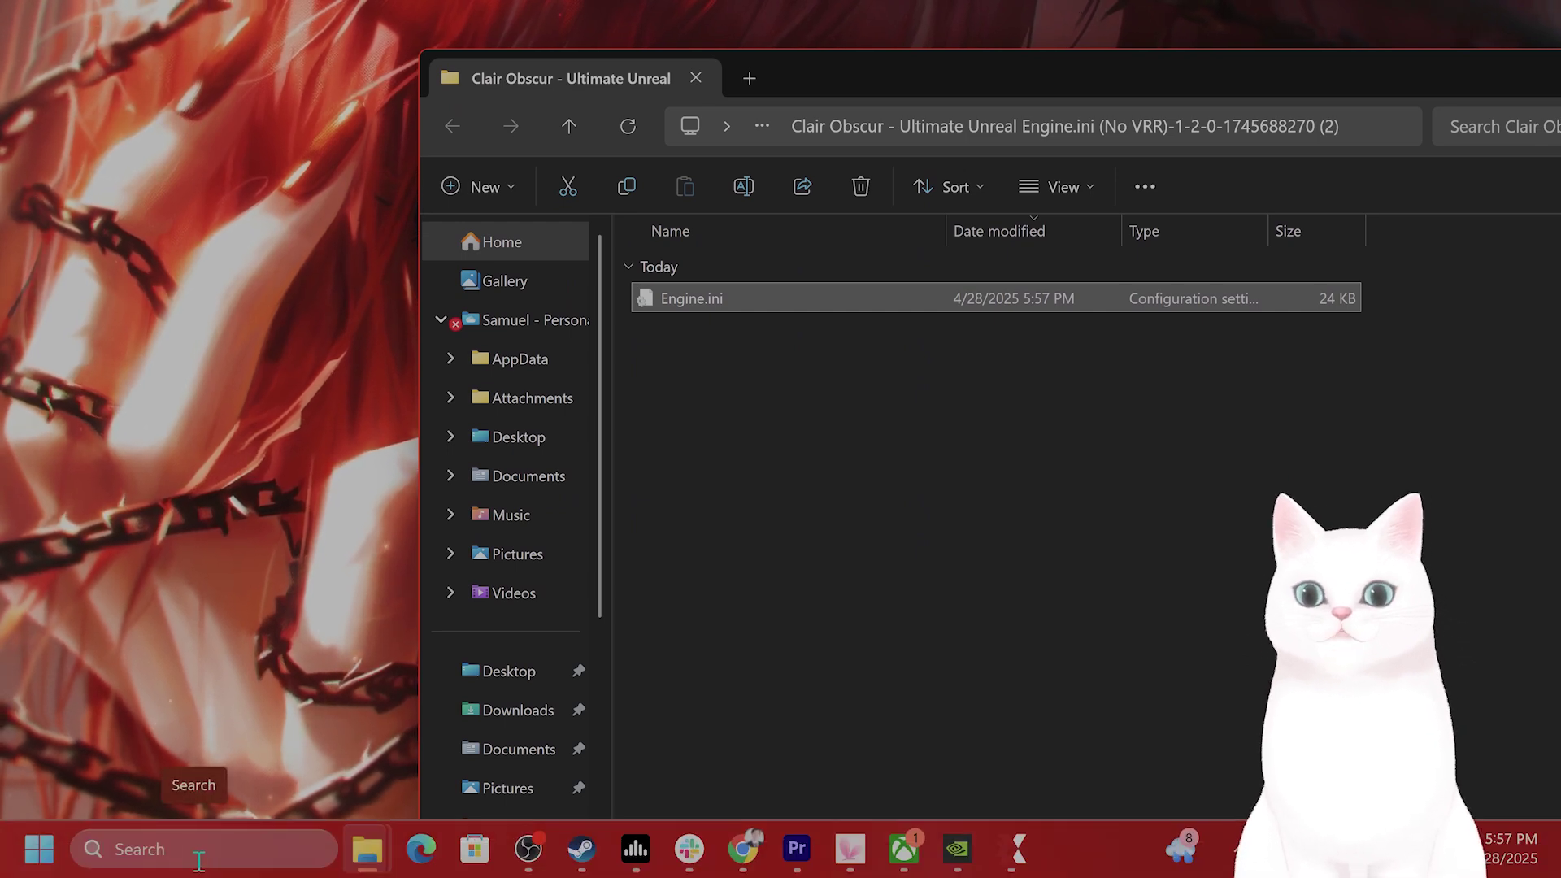
# Step: Launch Run via search and paste %localappdata%\Sandfall\Saved\Config\WinGDK into its Open box
pyautogui.click(951, 366)
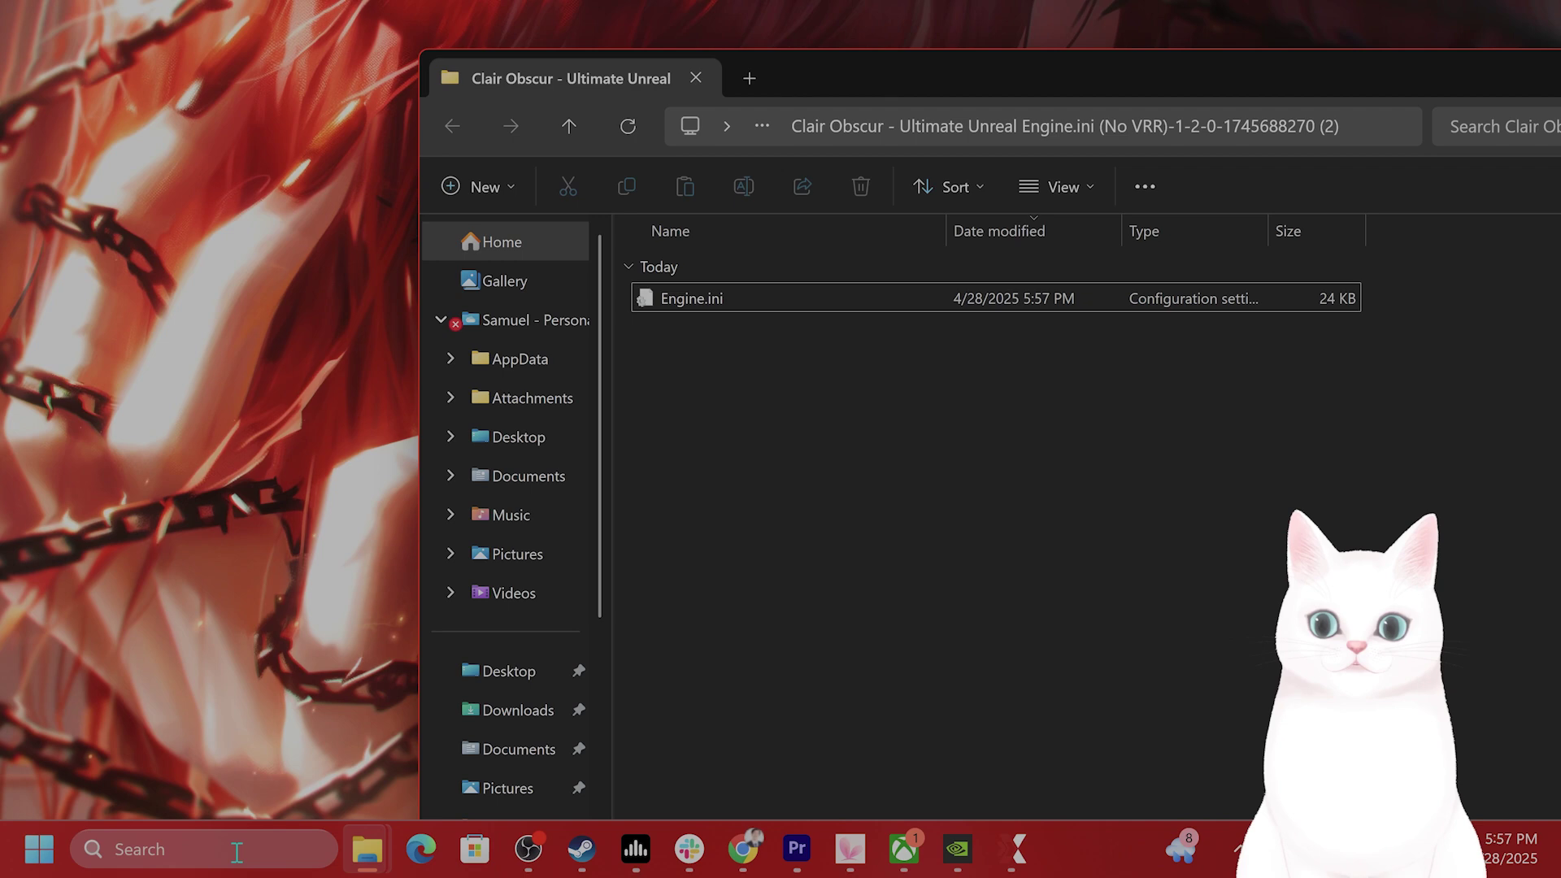
pyautogui.click(236, 850)
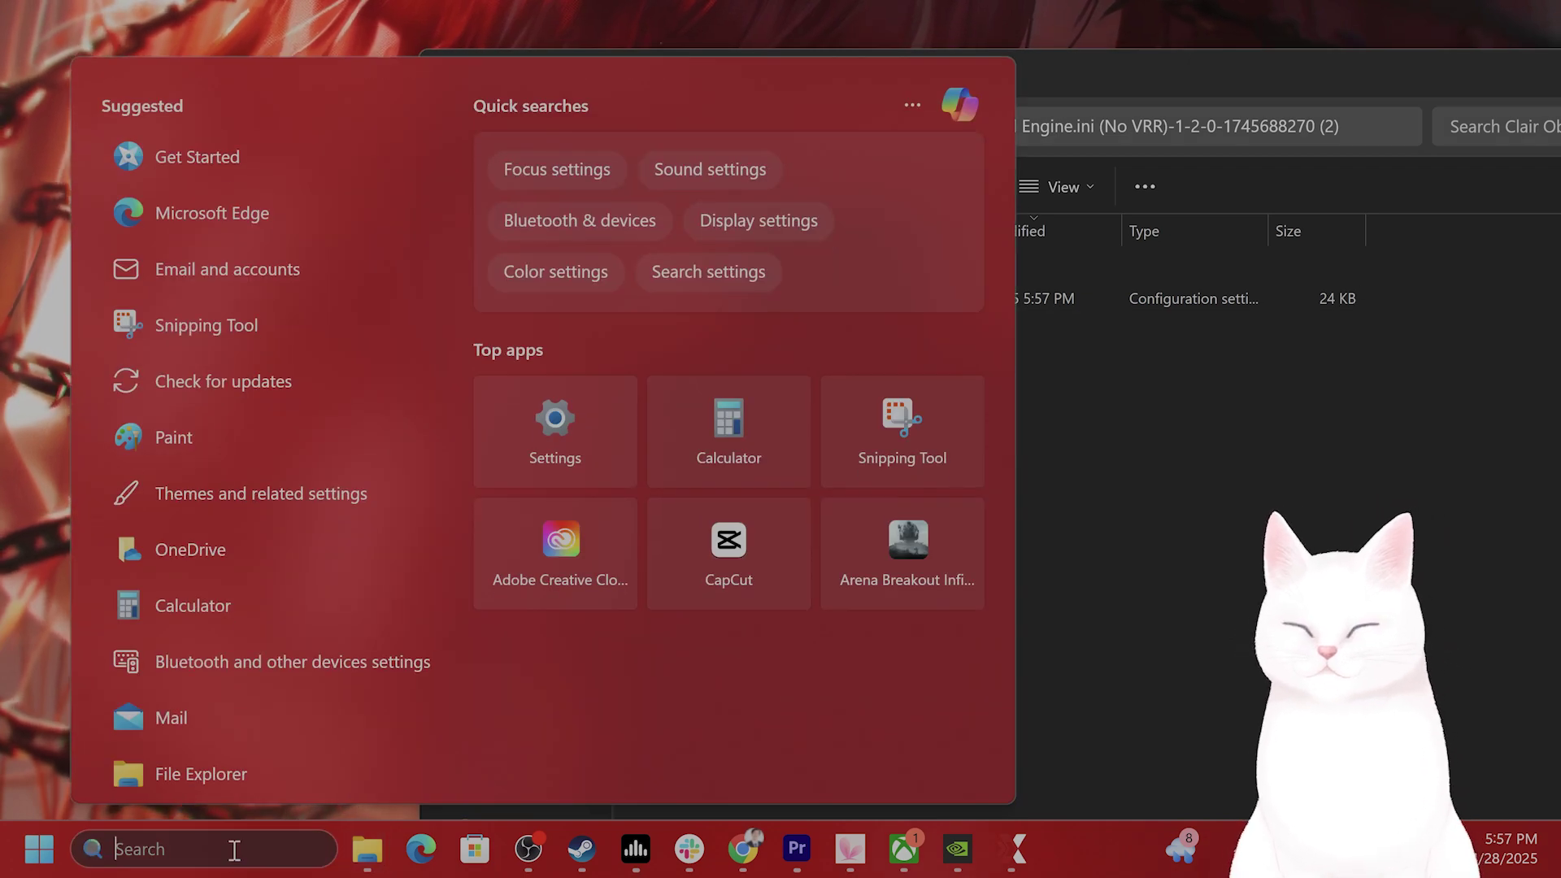
pyautogui.write('run')
pyautogui.press('Return')
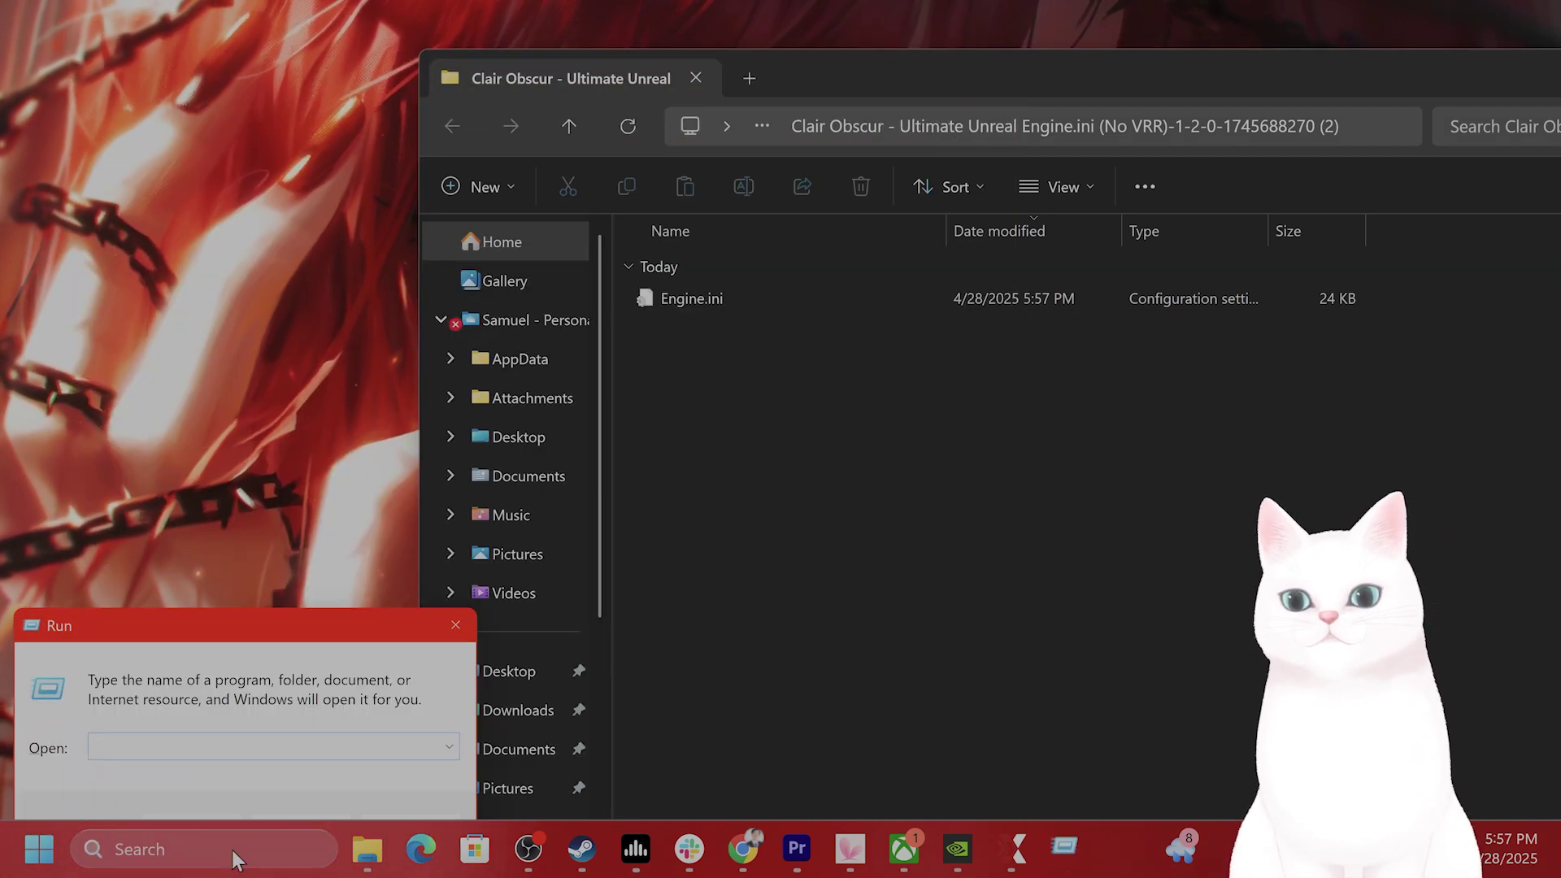
pyautogui.moveTo(330, 617); pyautogui.dragTo(893, 326)
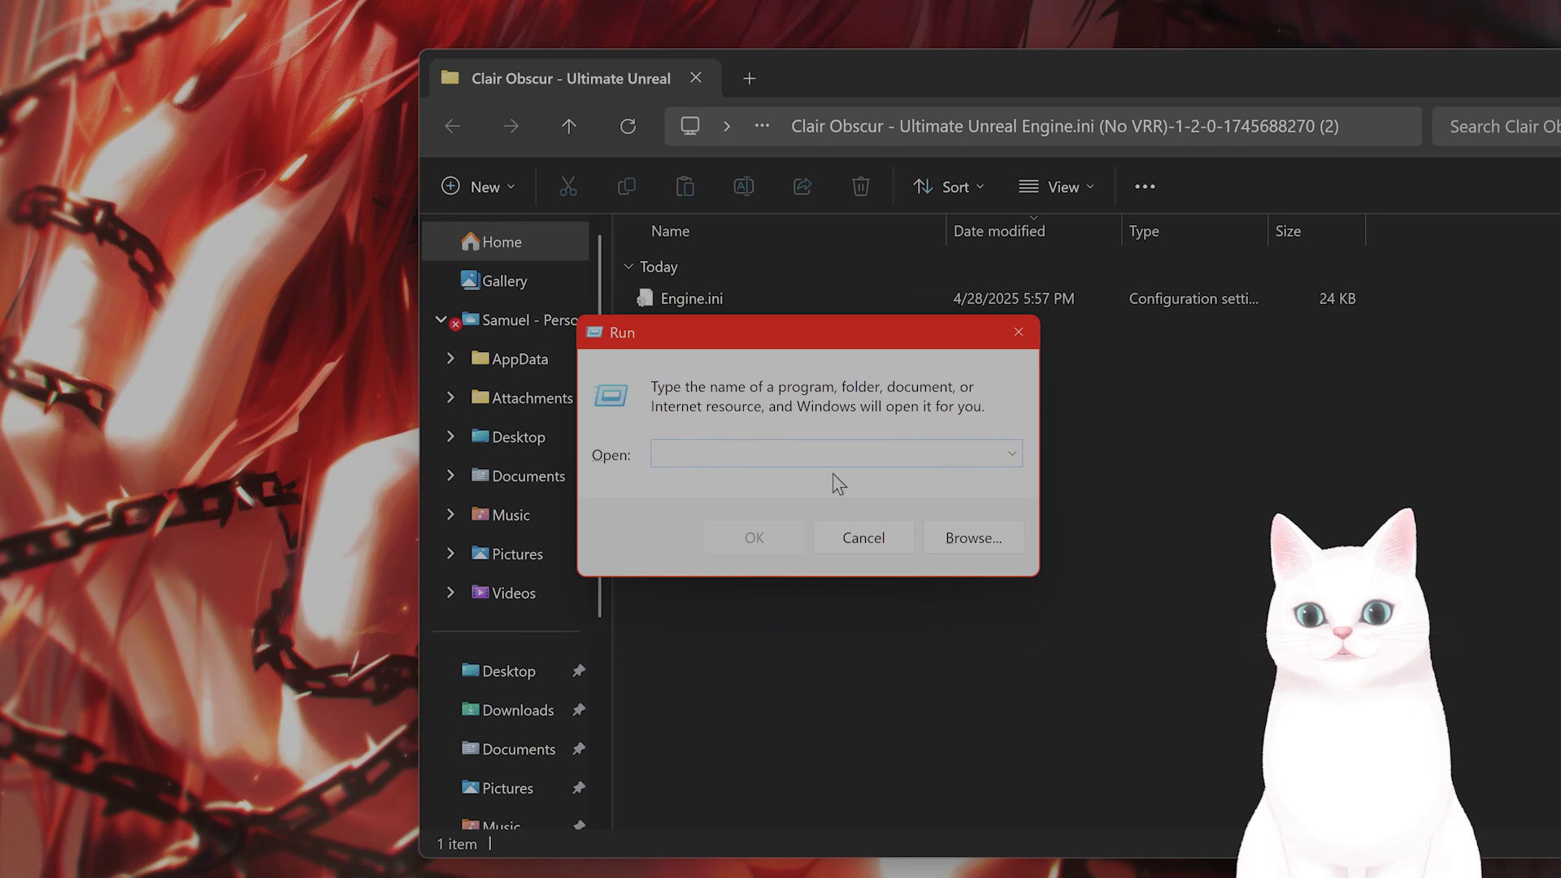
pyautogui.write('%localappdata%\\Sandfall\\Saved\\Config\\WinGDK')
# Step: Select parts of the pasted path to confirm it ends with WinGDK
pyautogui.moveTo(665, 455); pyautogui.dragTo(648, 467)
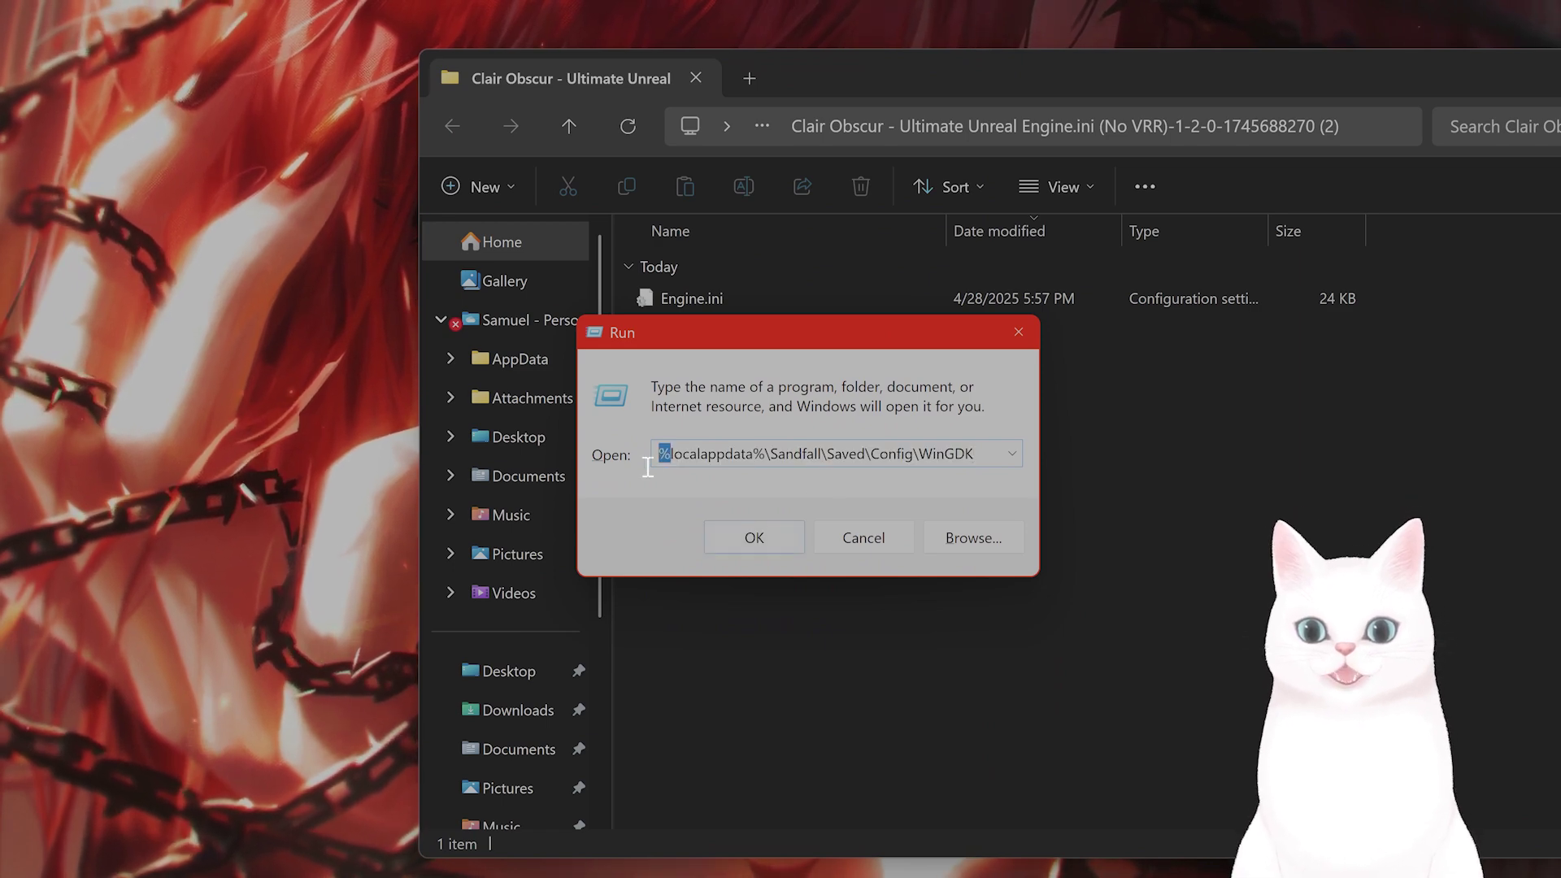
pyautogui.click(748, 460)
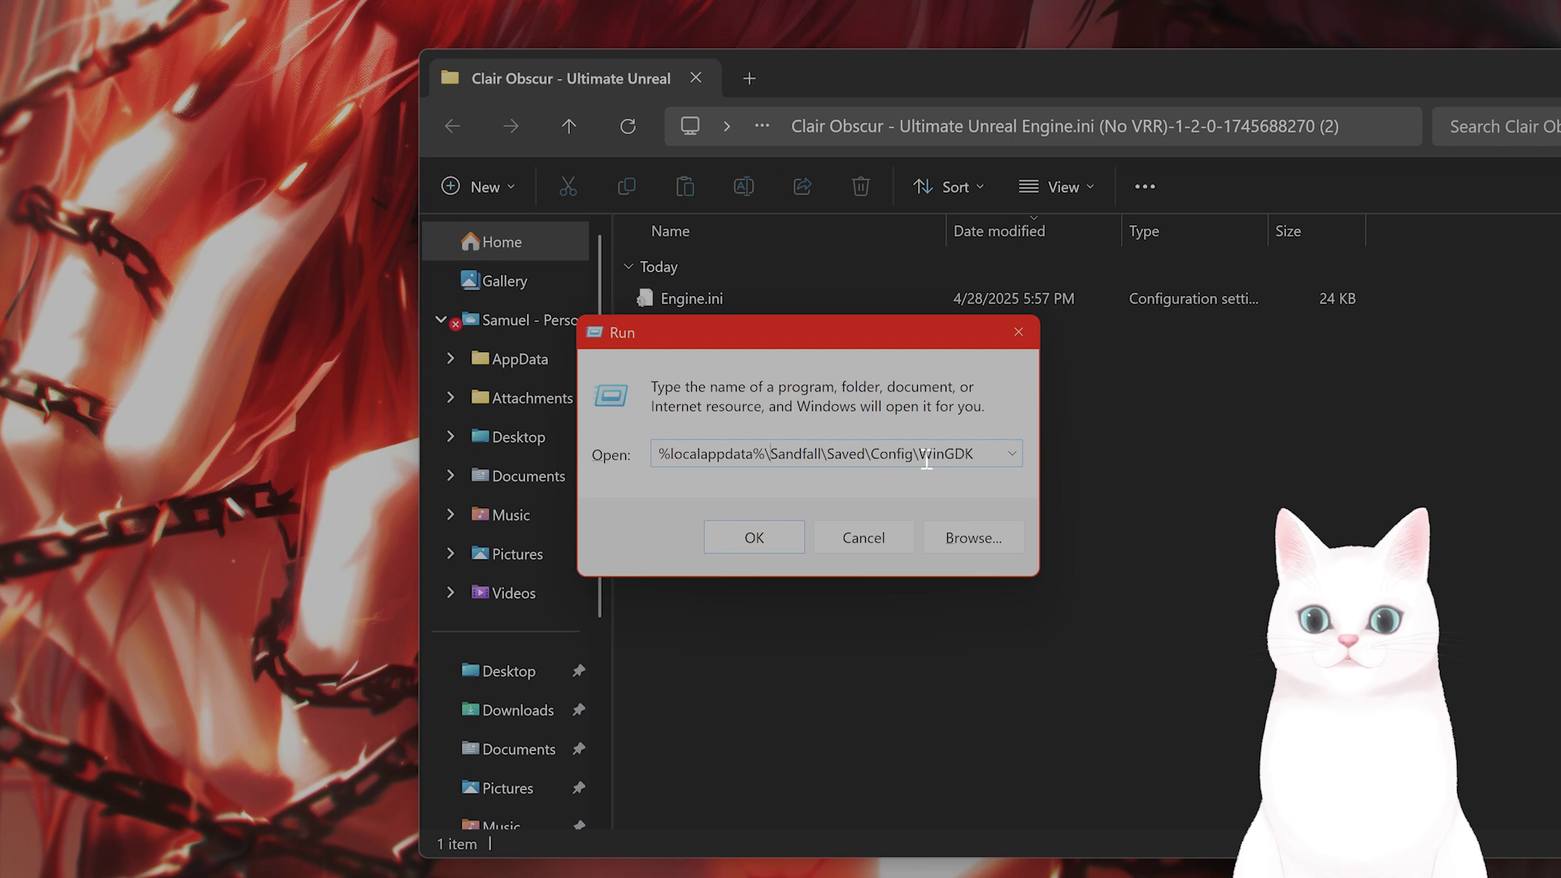
pyautogui.moveTo(971, 461); pyautogui.dragTo(645, 441)
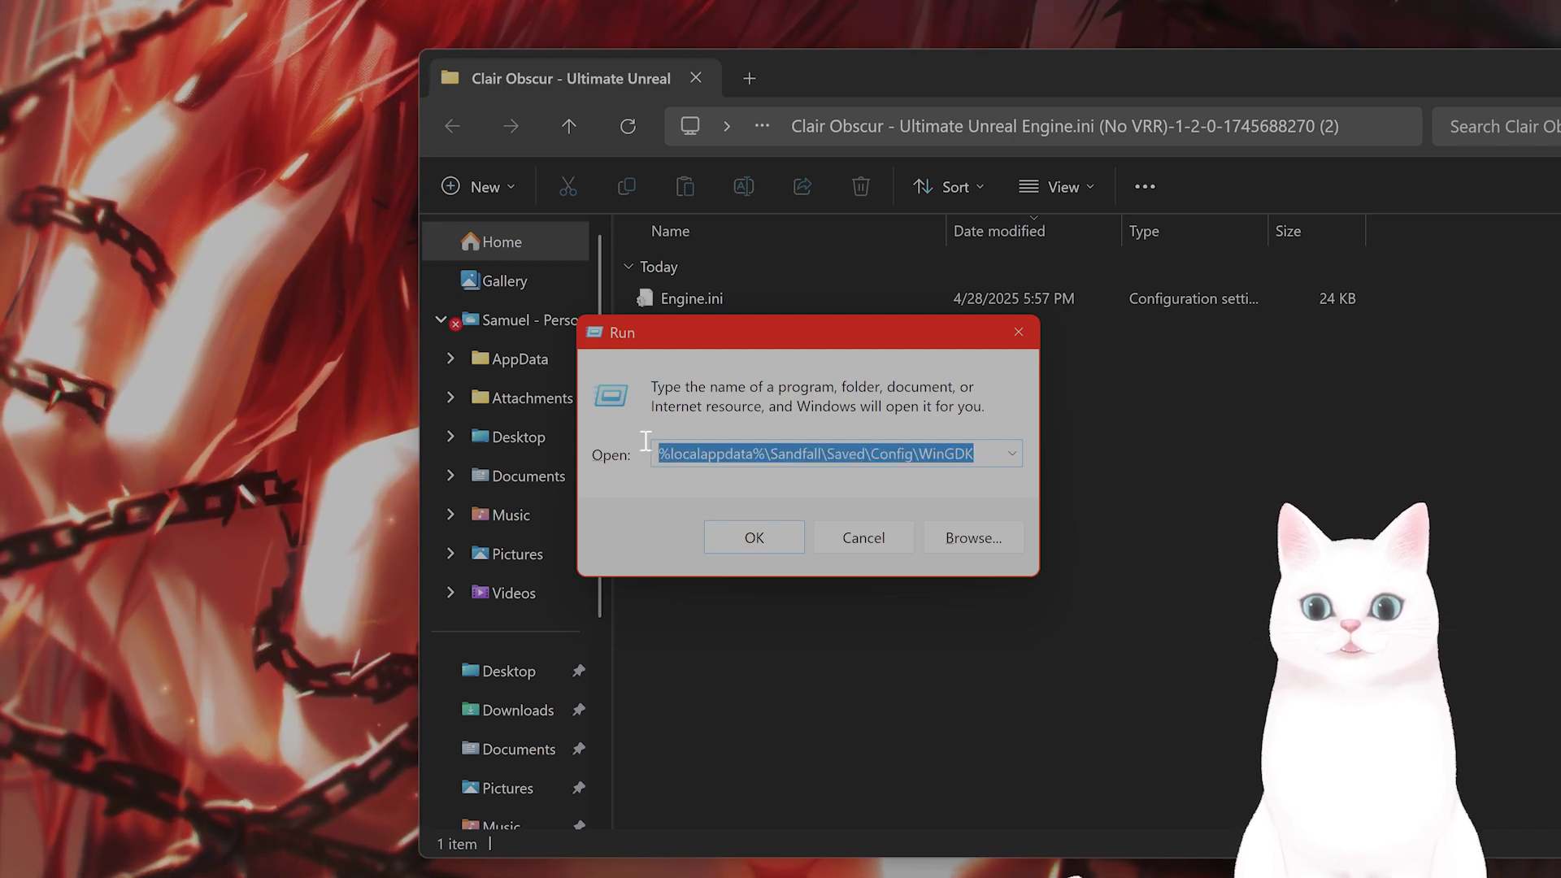
pyautogui.click(904, 460)
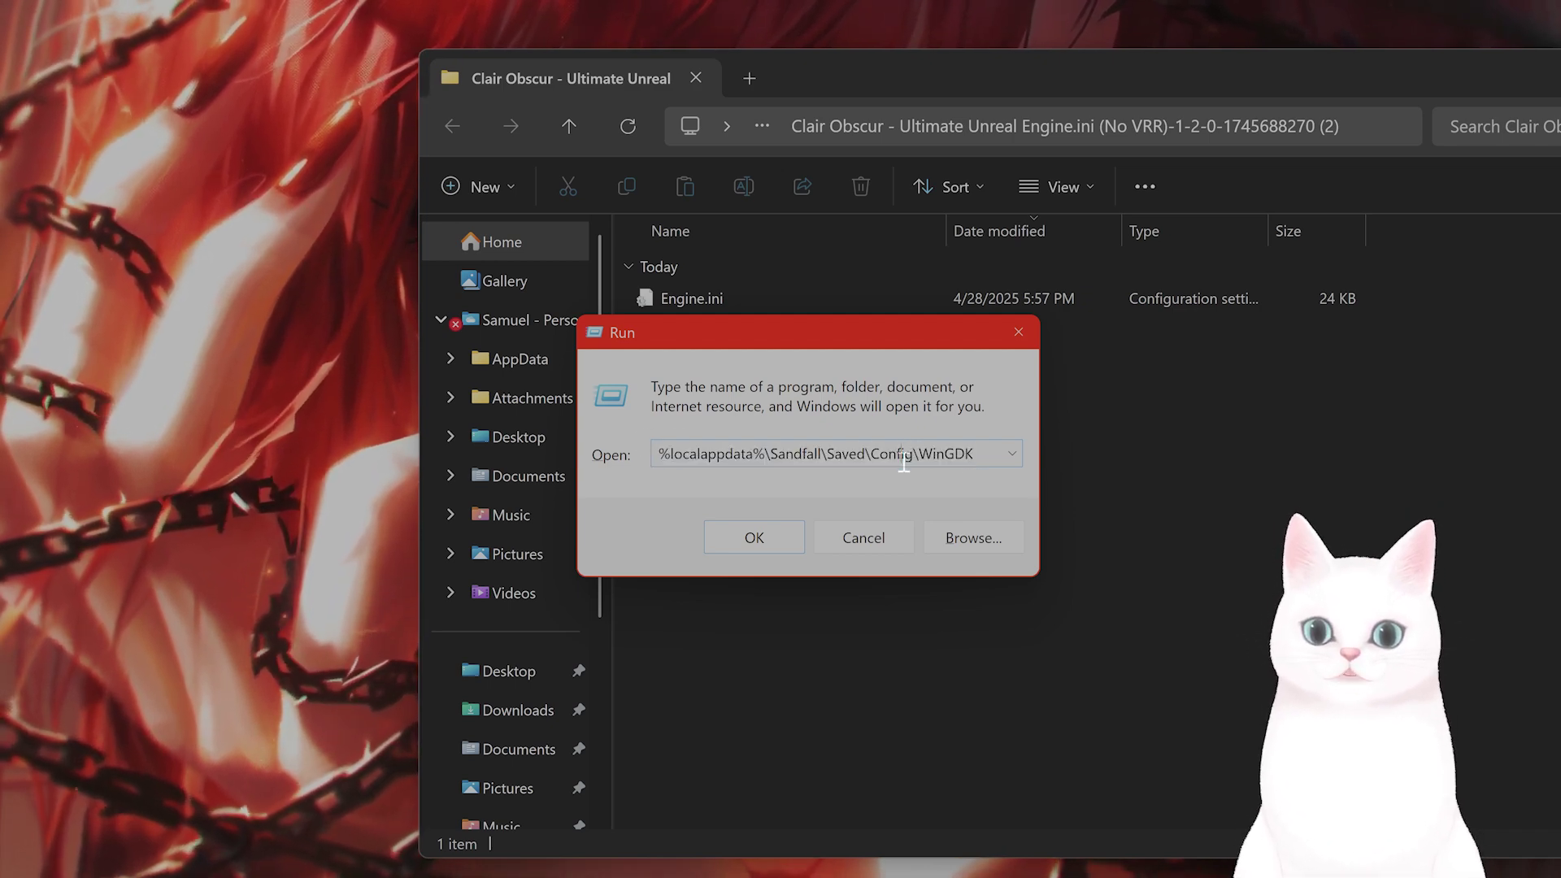
pyautogui.moveTo(922, 457); pyautogui.dragTo(980, 460)
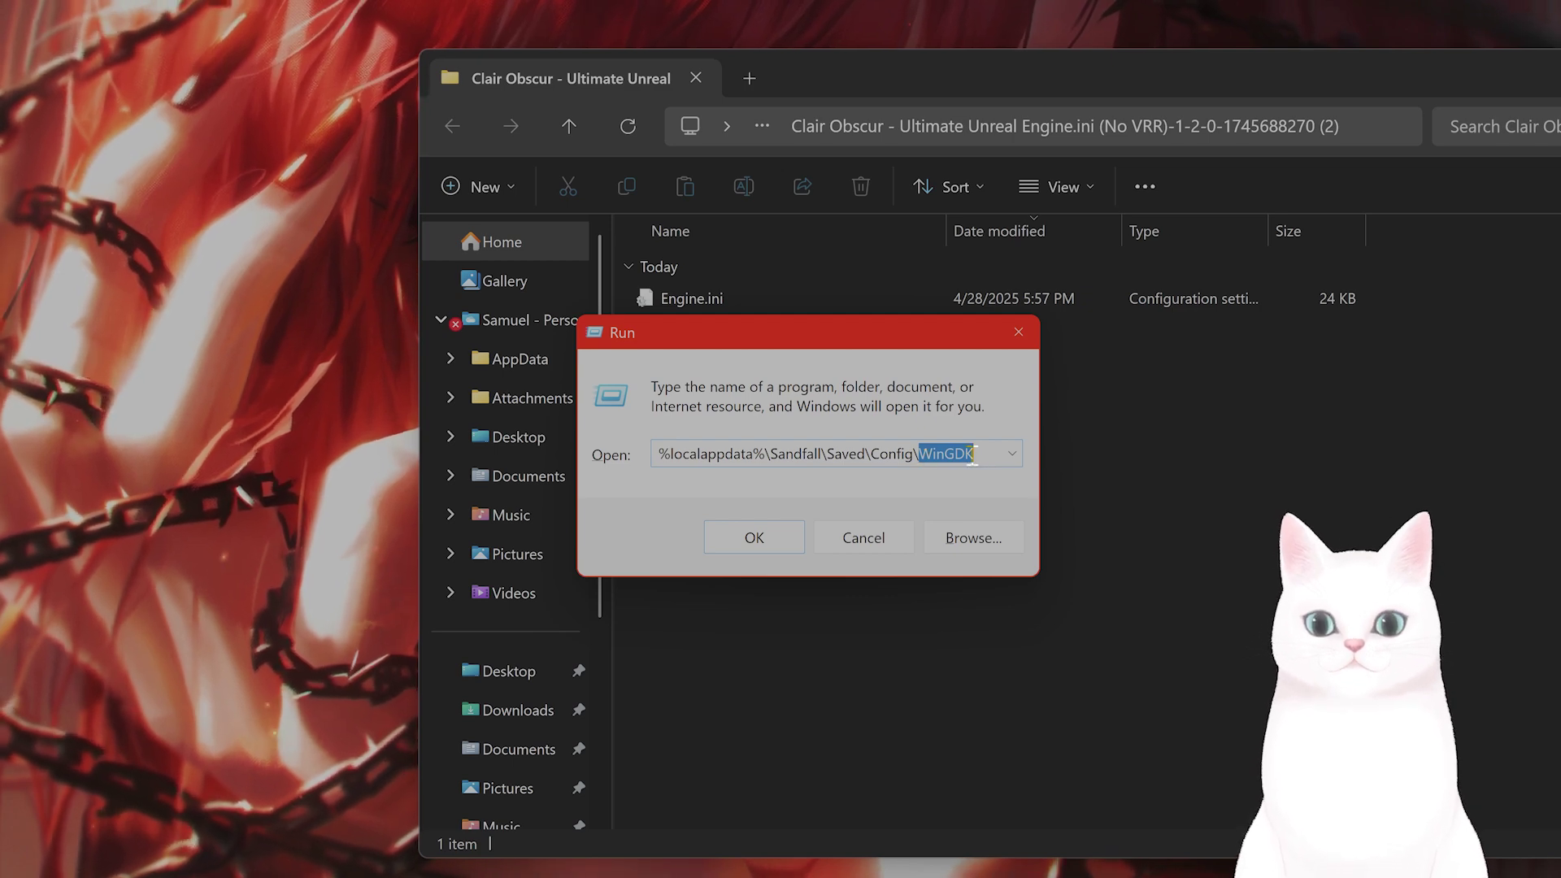
pyautogui.click(921, 462)
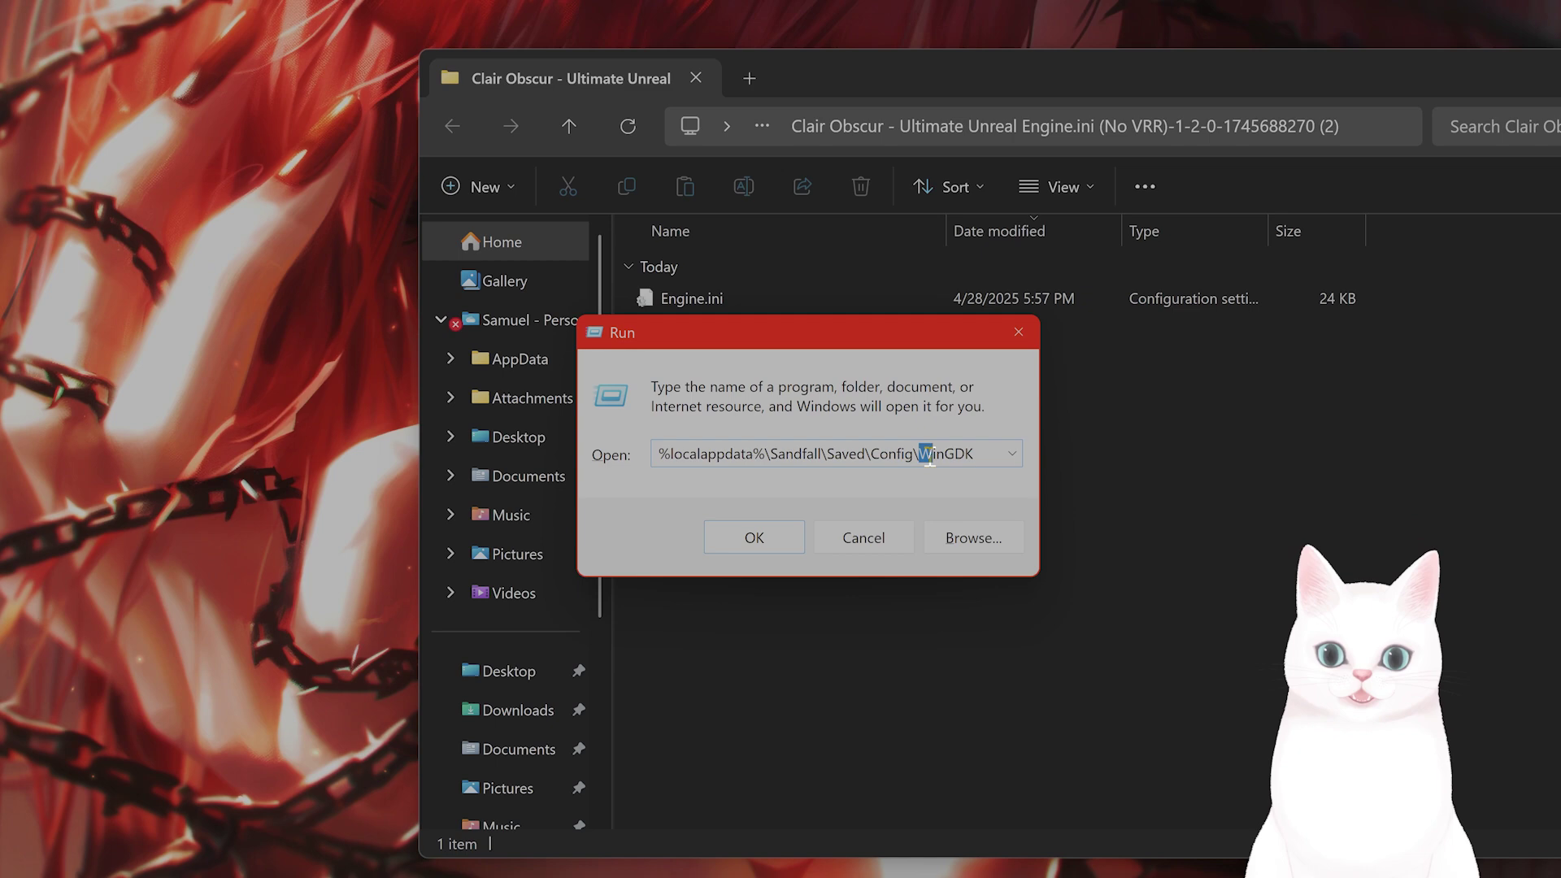
pyautogui.moveTo(921, 458); pyautogui.dragTo(980, 460)
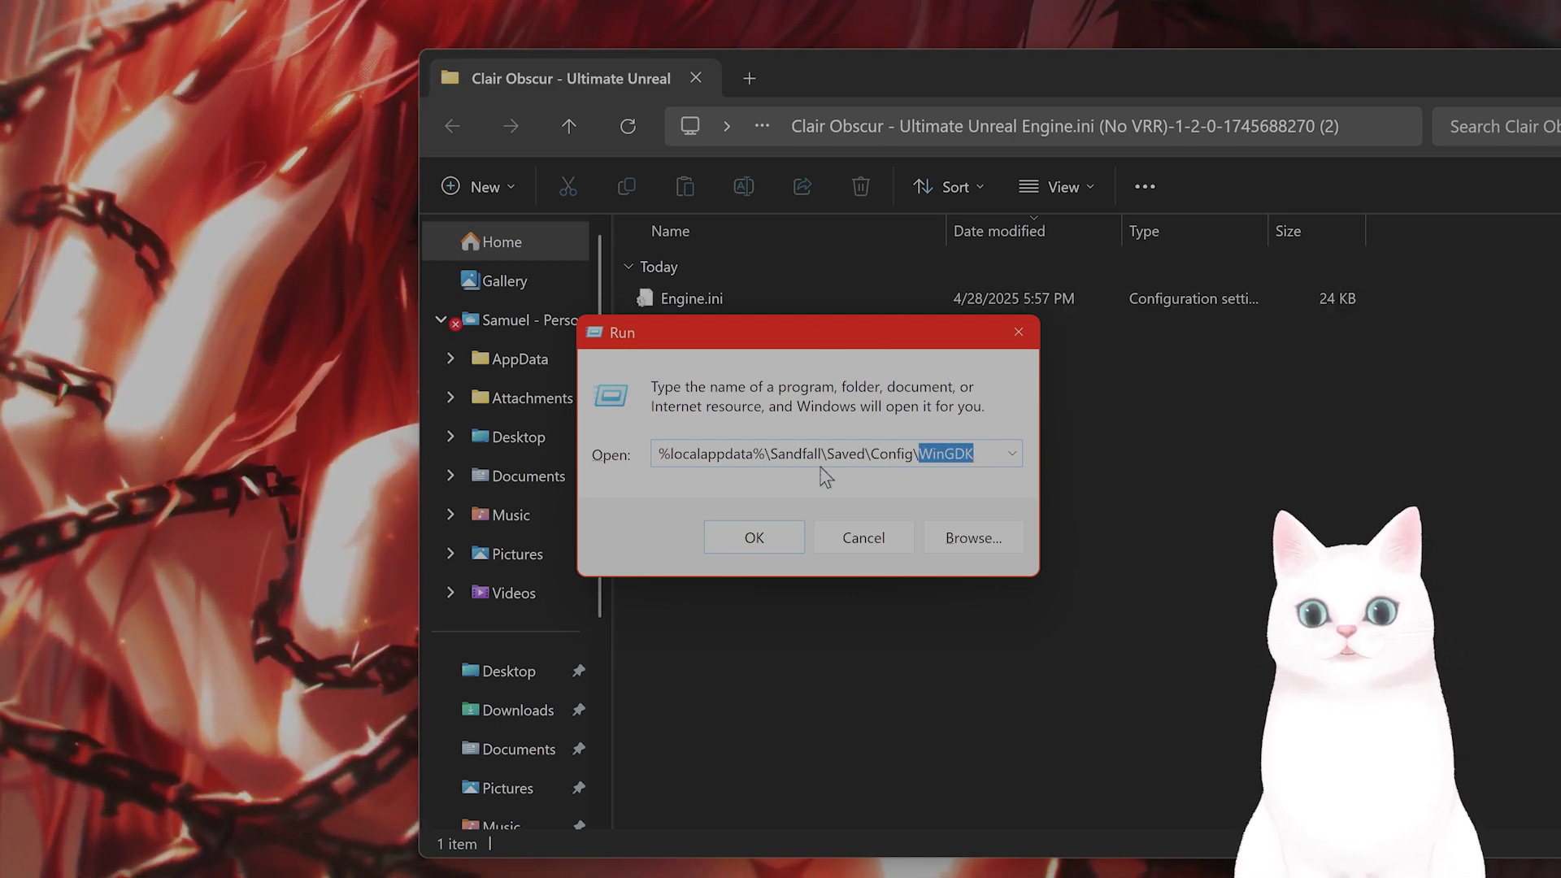
# Step: Open the WinGDK config folder and arrange it beside the extracted tweak folder
pyautogui.click(754, 540)
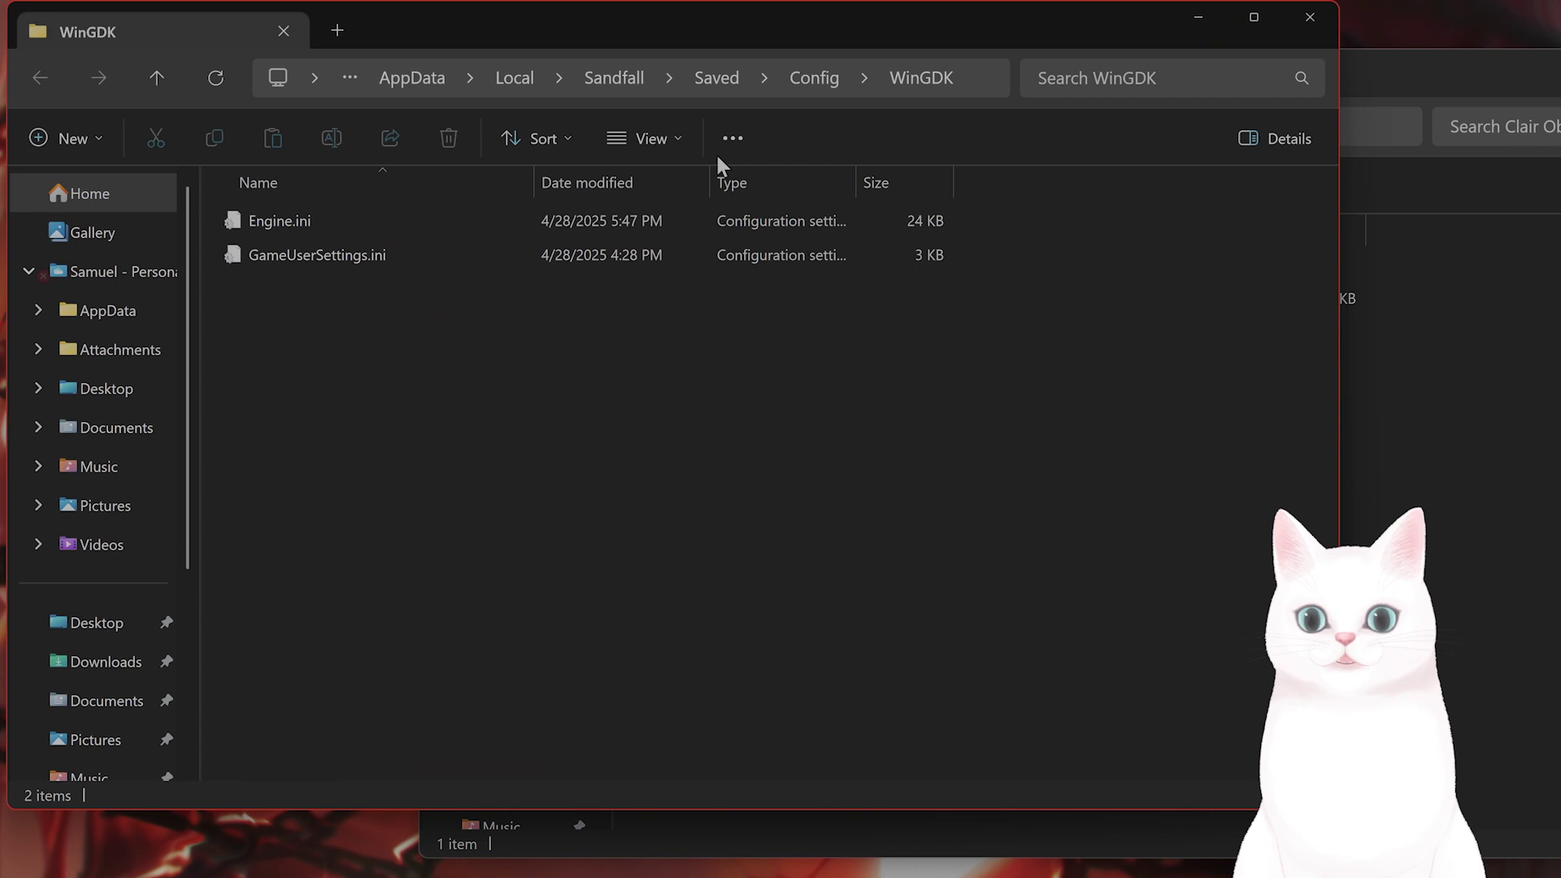
pyautogui.moveTo(701, 36); pyautogui.dragTo(770, 101)
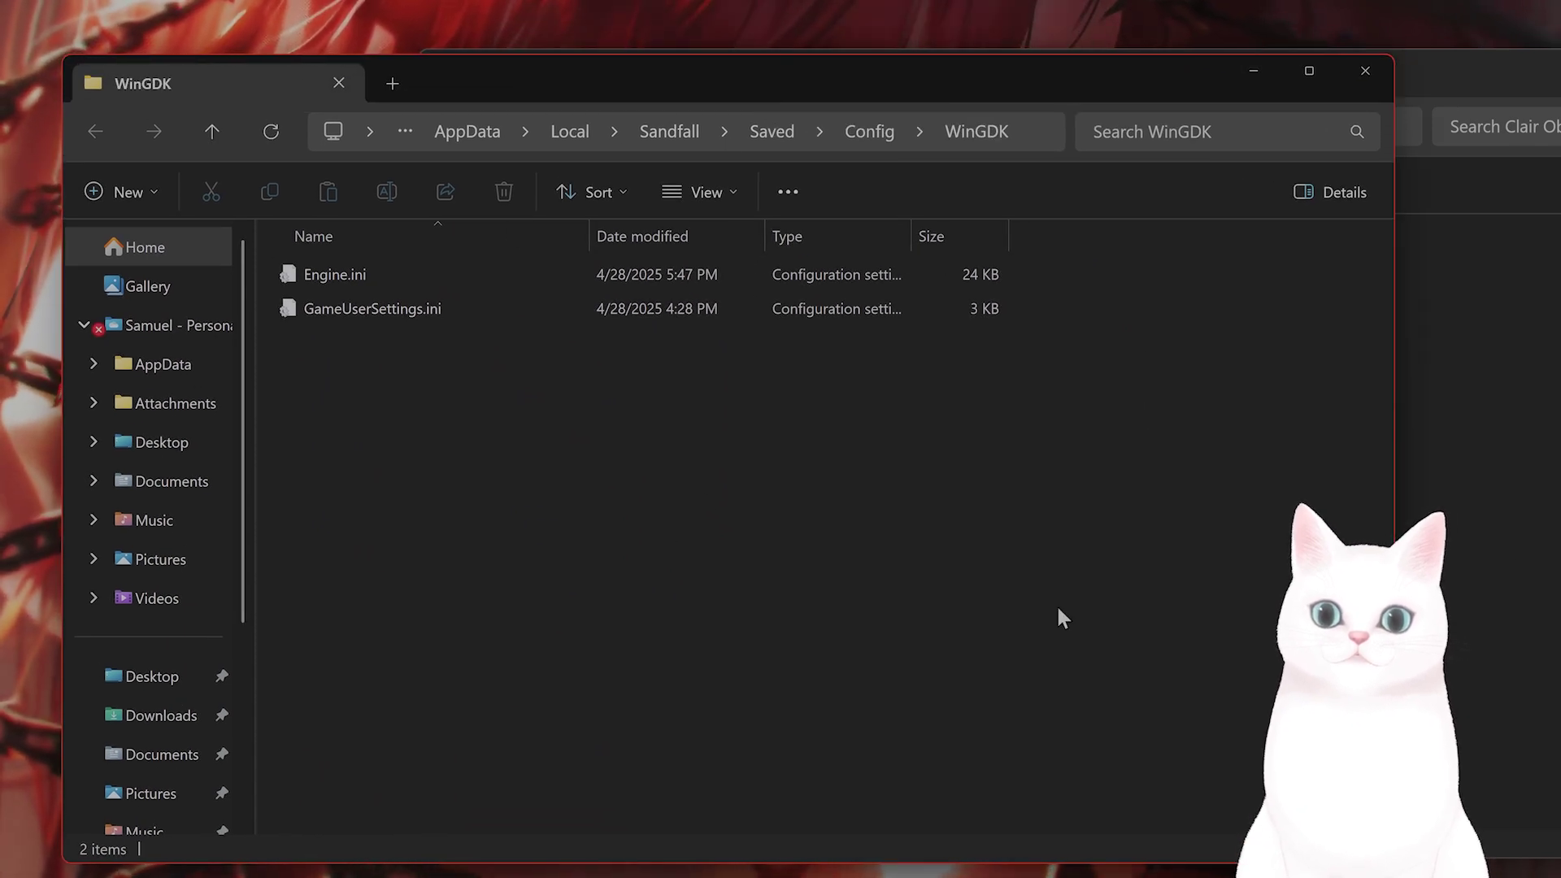
pyautogui.click(1475, 511)
pyautogui.moveTo(414, 405); pyautogui.dragTo(697, 391)
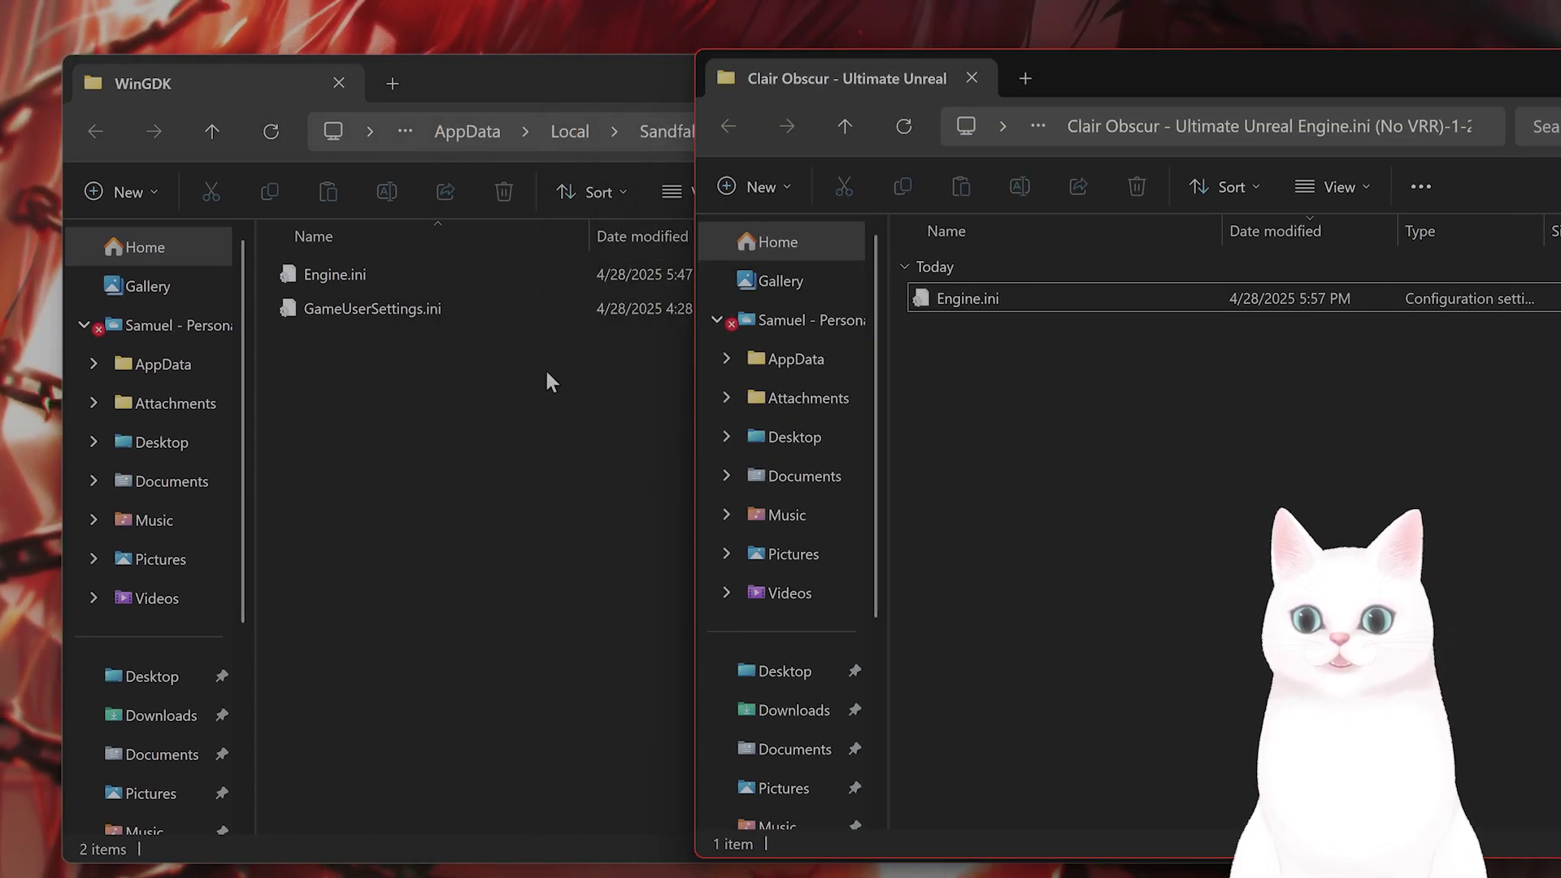
pyautogui.click(312, 280)
pyautogui.click(587, 411)
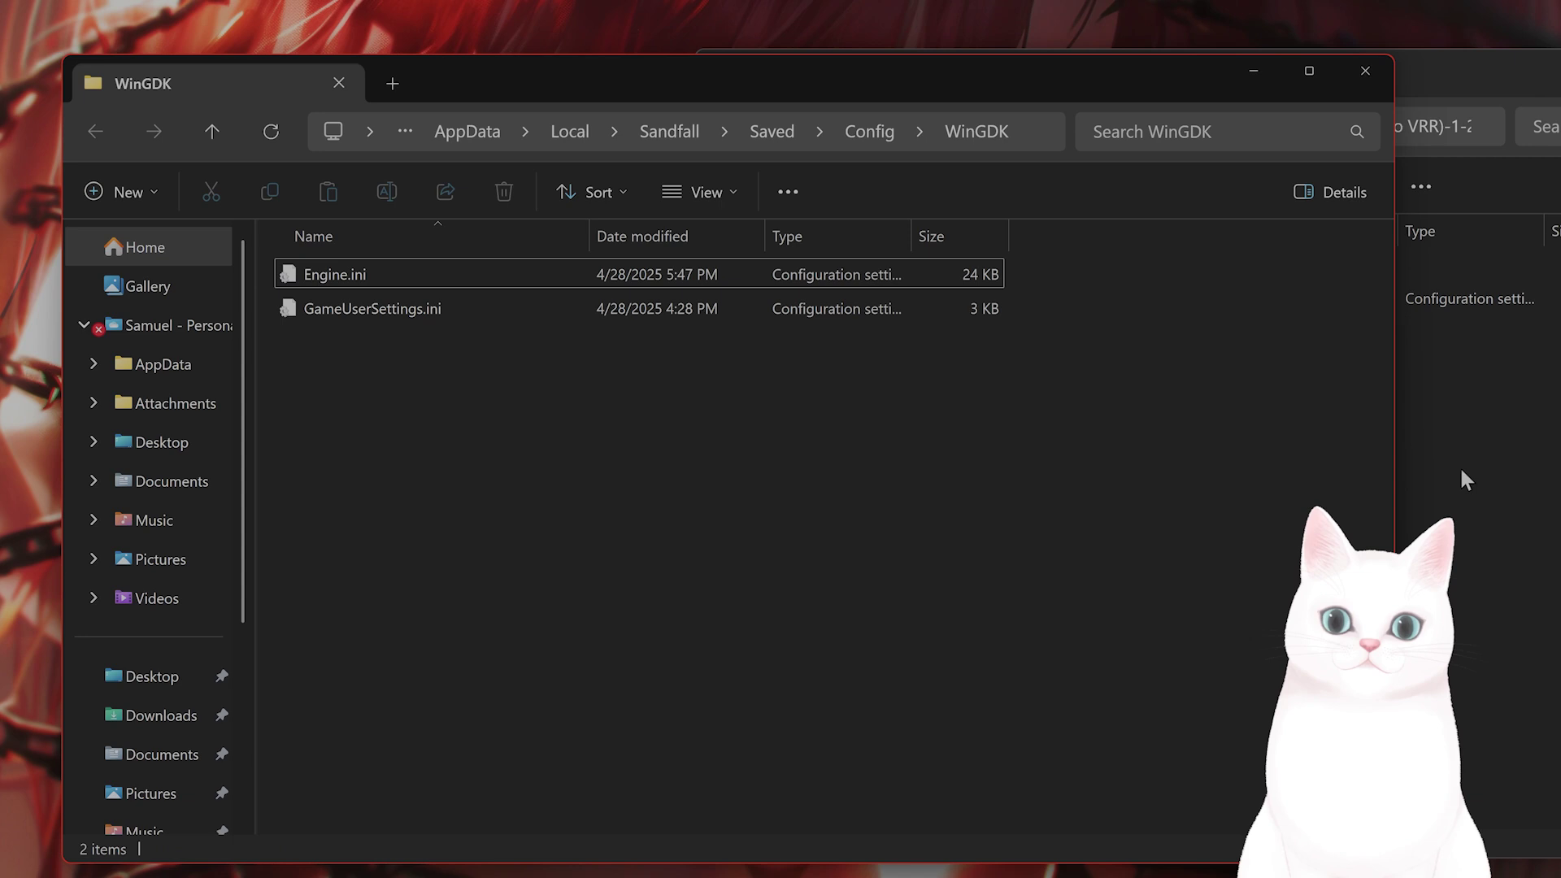
pyautogui.moveTo(1401, 464); pyautogui.dragTo(941, 460)
pyautogui.click(1031, 226)
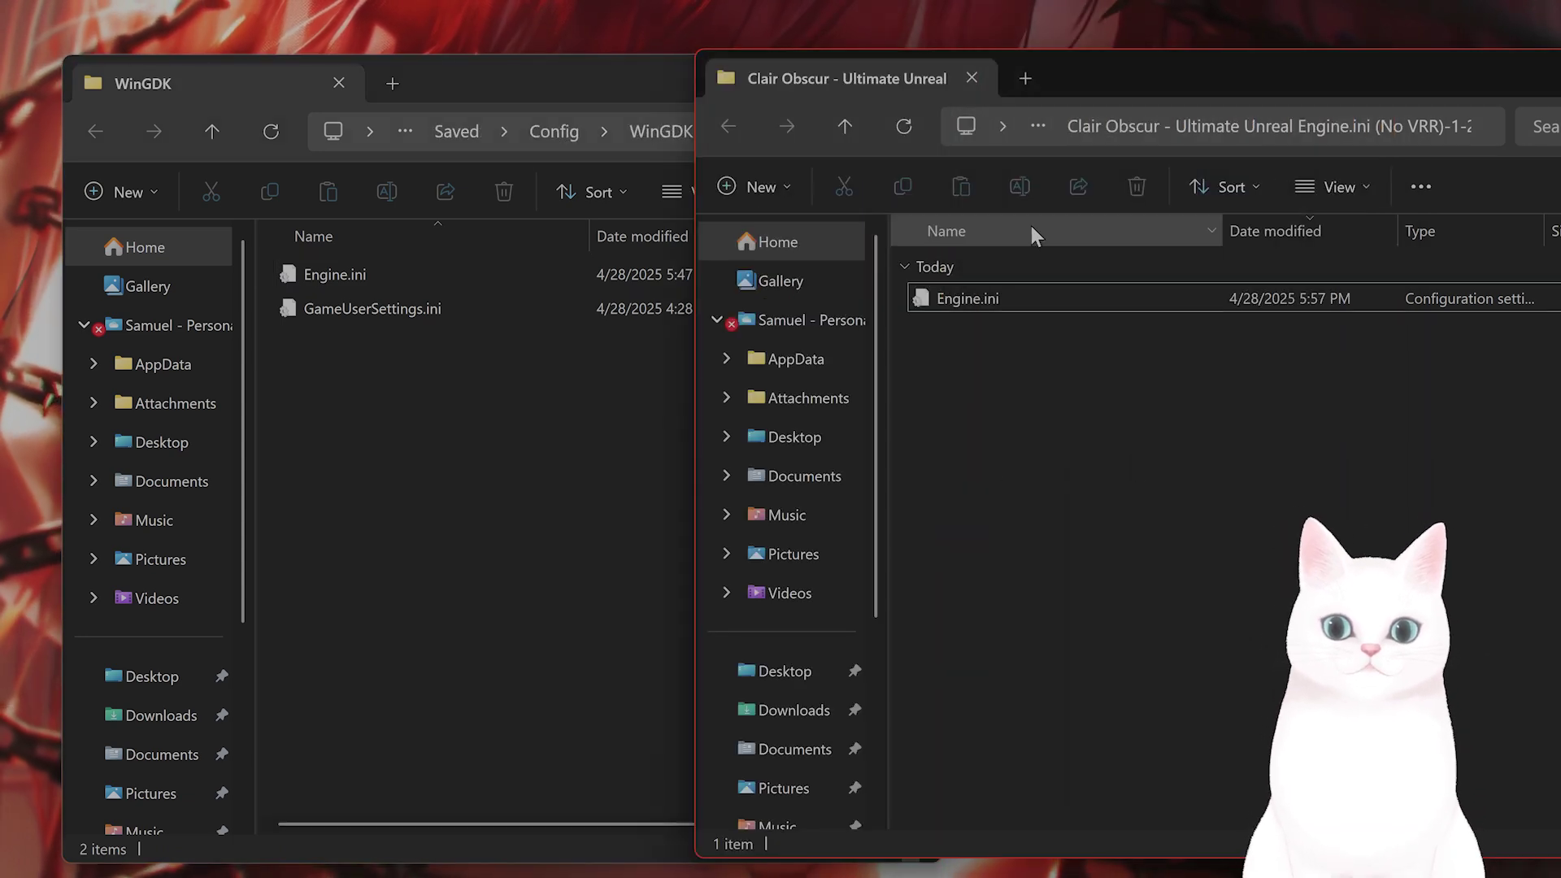
pyautogui.moveTo(1088, 76); pyautogui.dragTo(948, 63)
pyautogui.moveTo(543, 357); pyautogui.dragTo(829, 358)
pyautogui.moveTo(1257, 81); pyautogui.dragTo(1221, 101)
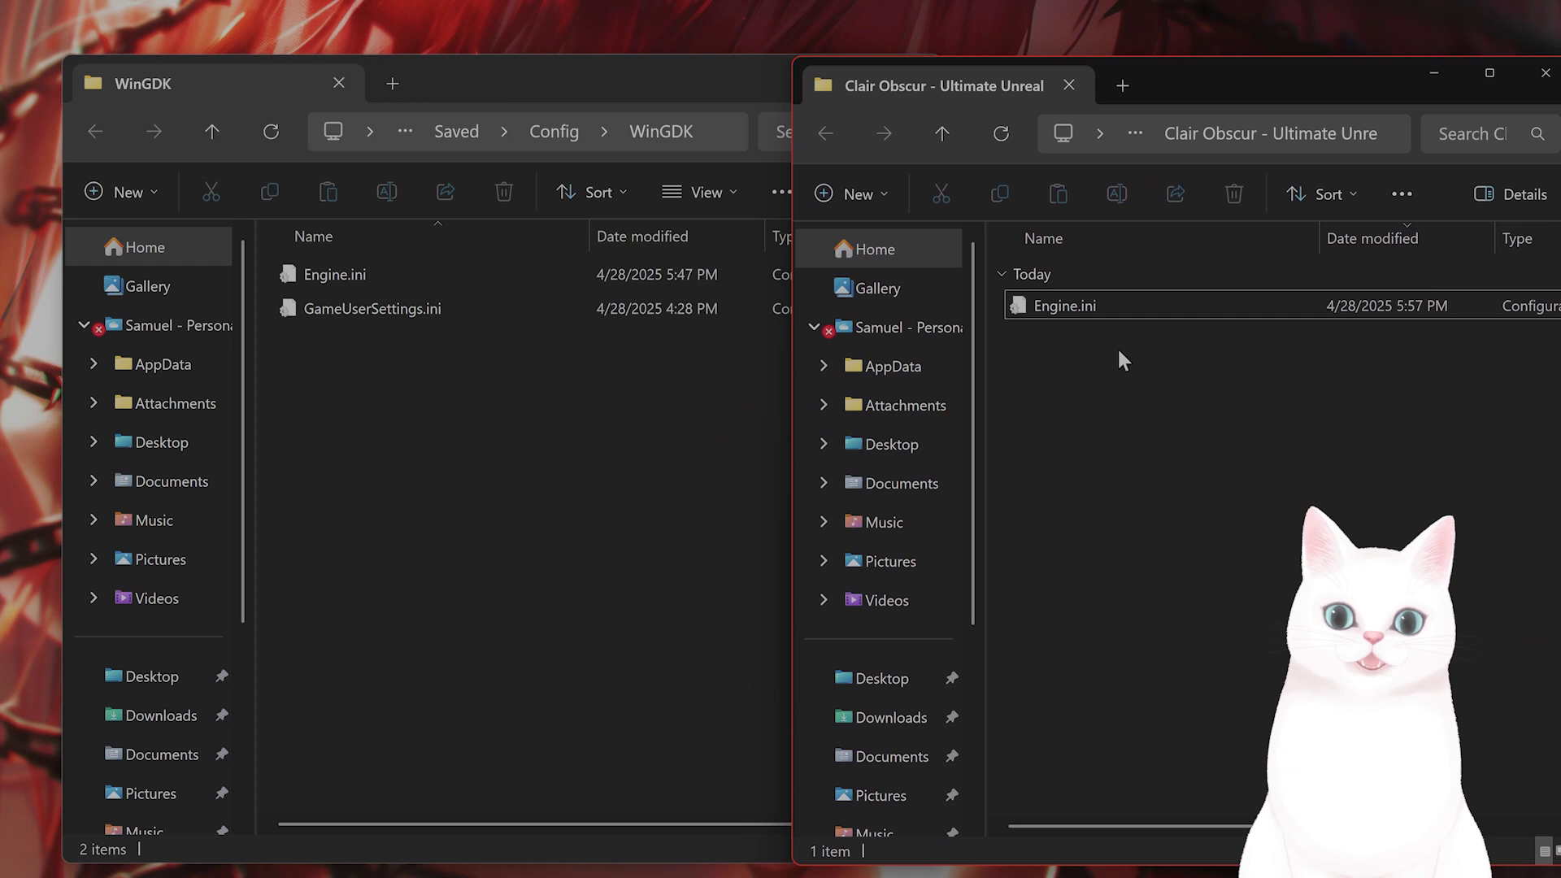
# Step: Drag the downloaded Engine.ini into WinGDK, replacing the existing file
pyautogui.click(1070, 310)
pyautogui.moveTo(1068, 309); pyautogui.dragTo(398, 393)
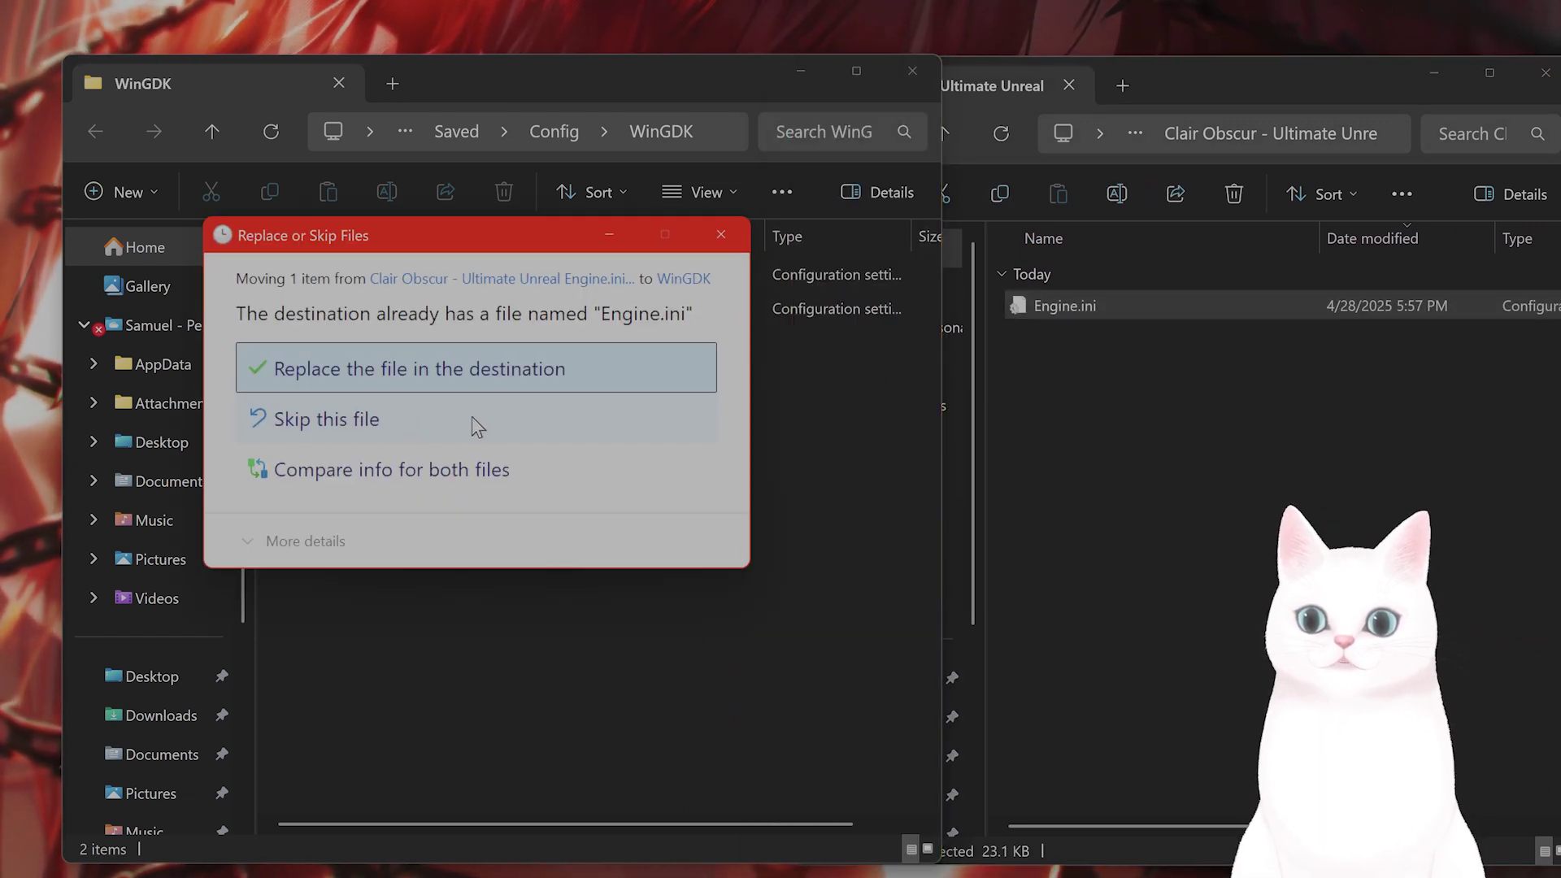
pyautogui.click(467, 369)
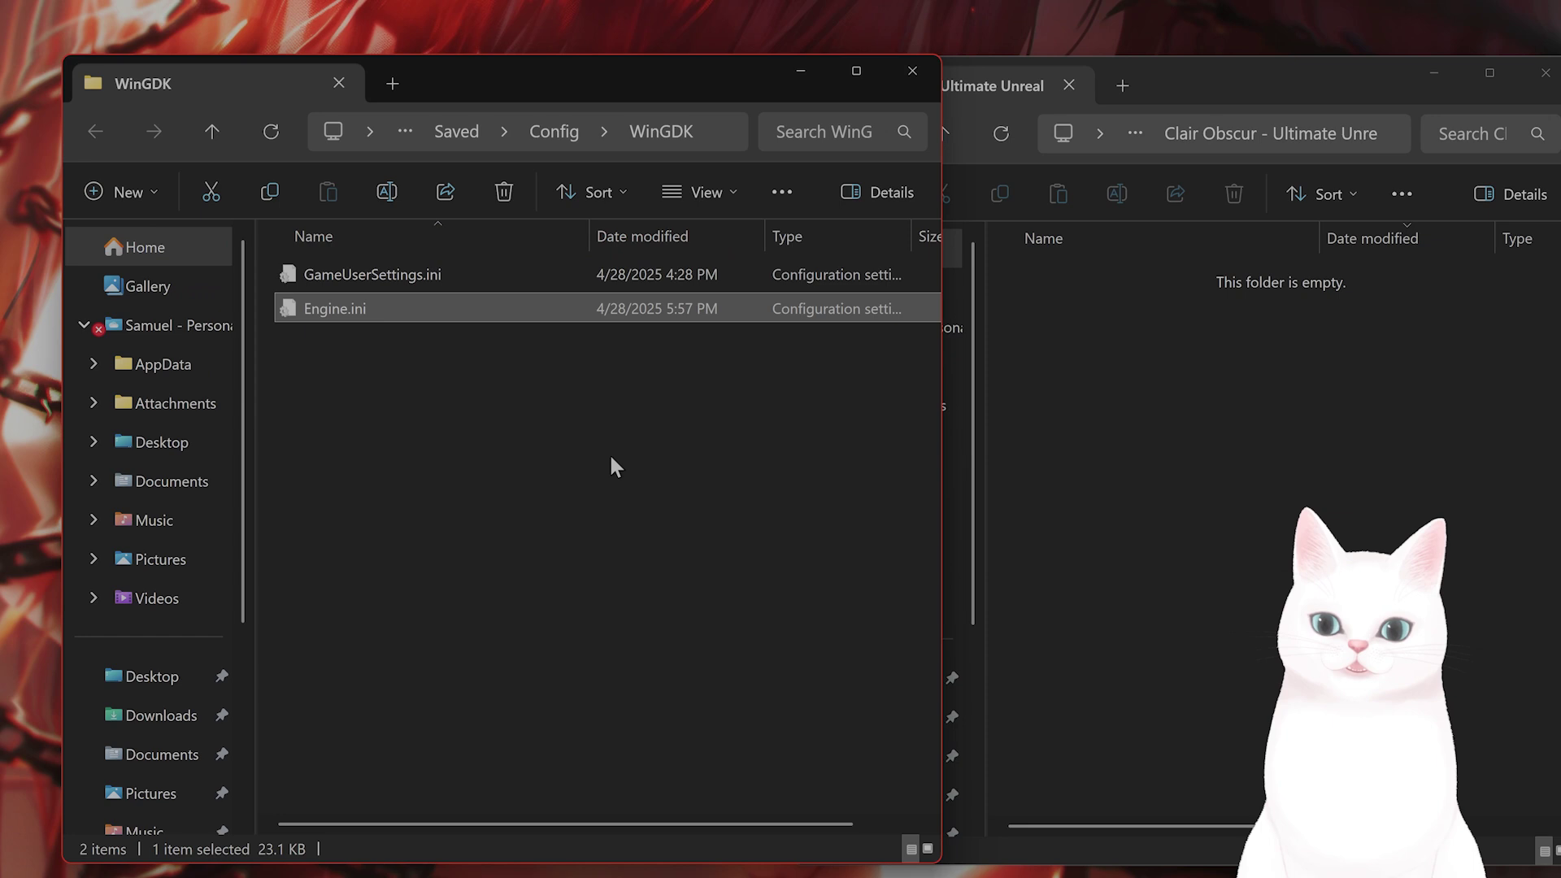
# Step: Mark the new Engine.ini read-only in Properties, then close the WinGDK folder window
pyautogui.rightClick(355, 308)
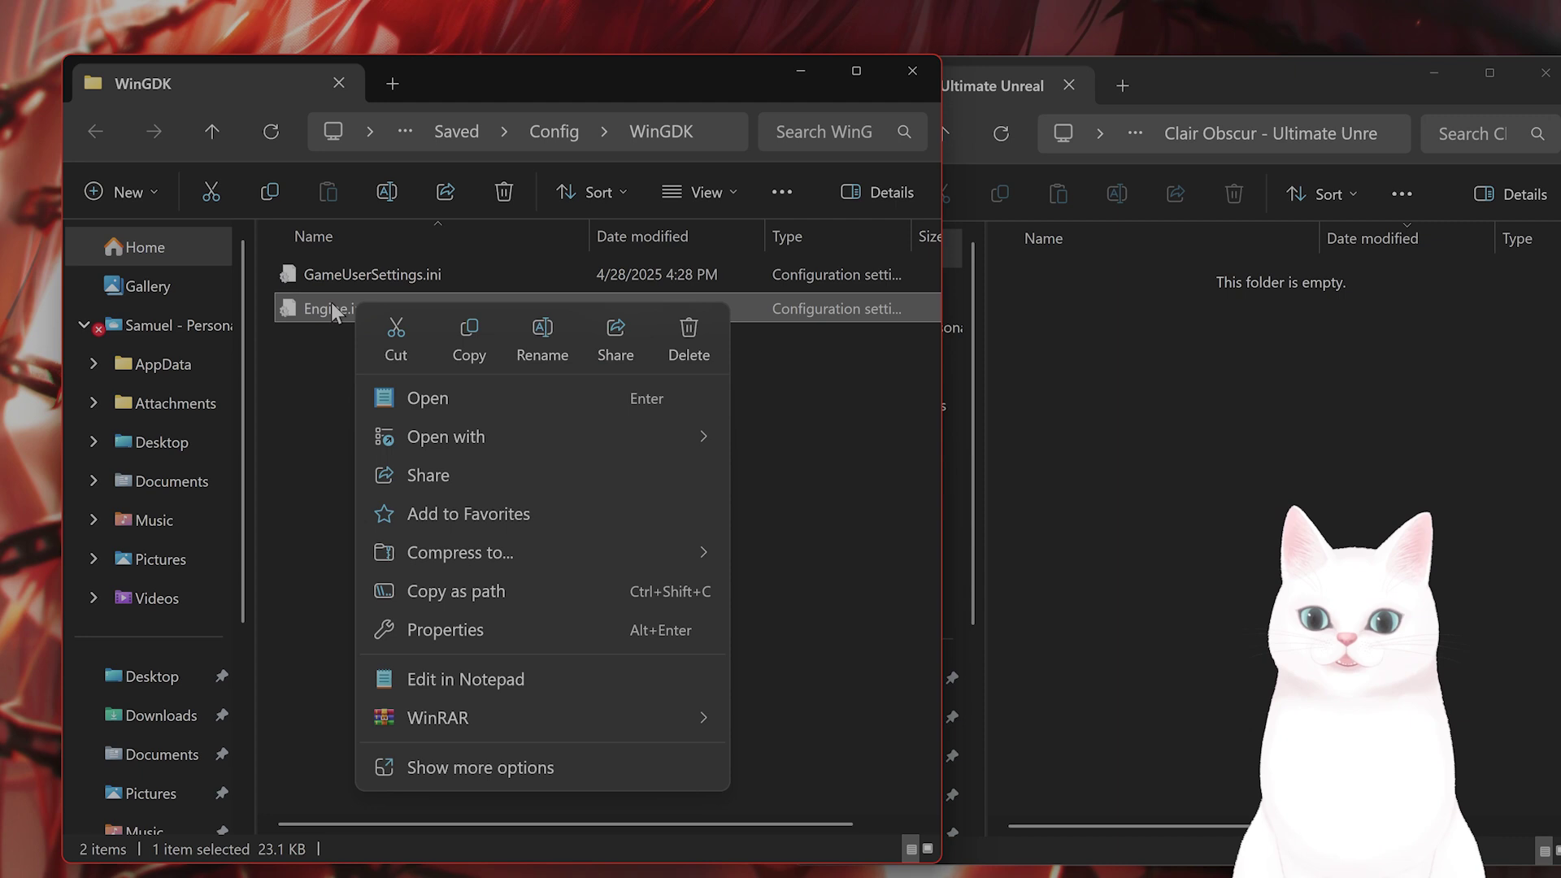
pyautogui.click(475, 635)
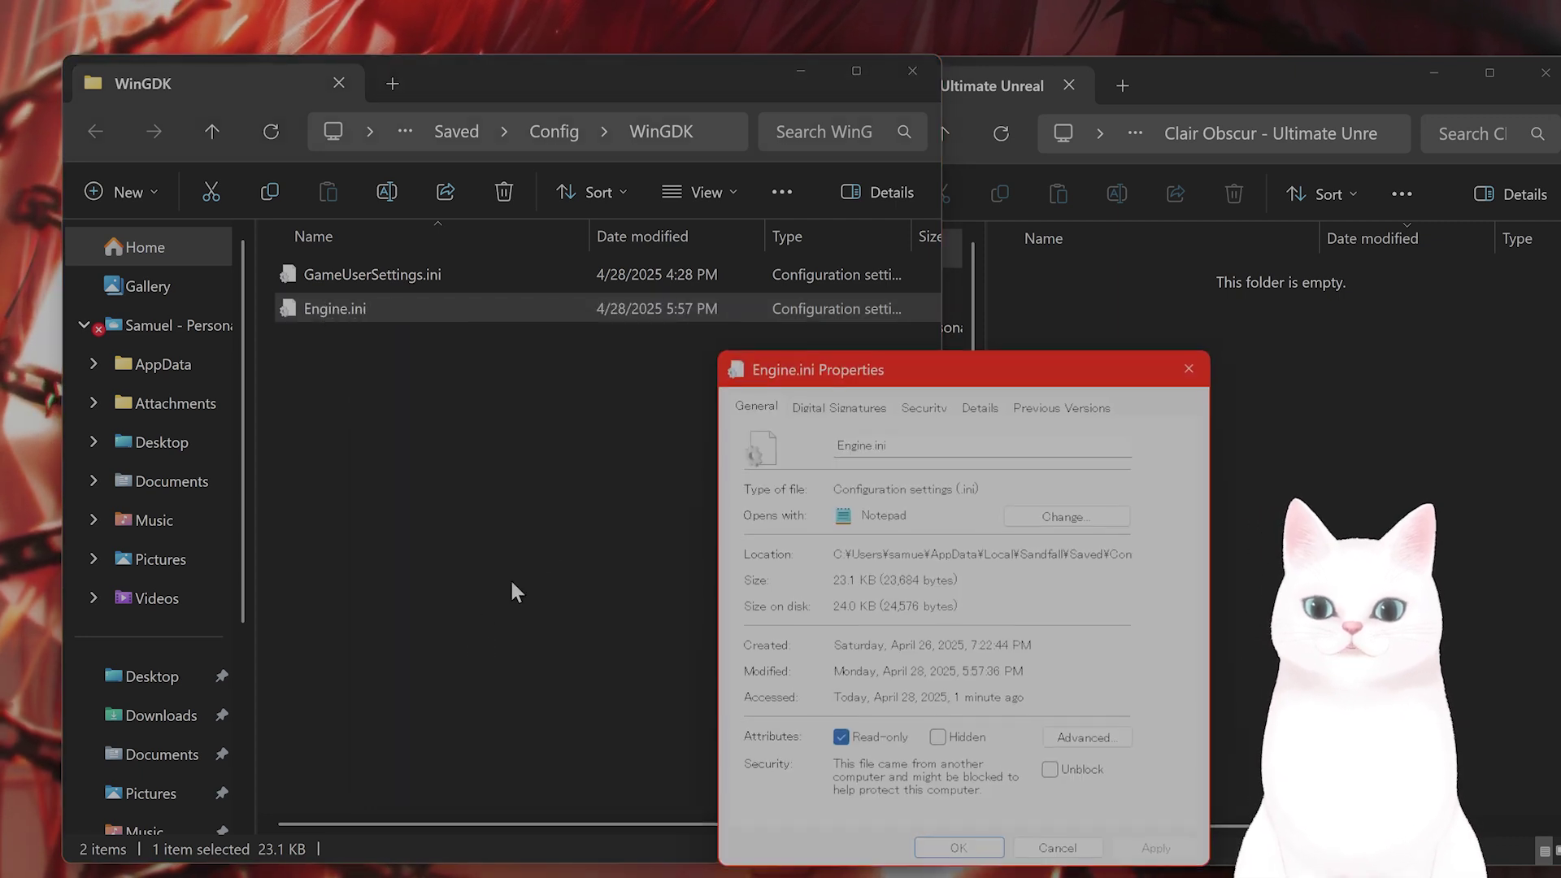
pyautogui.moveTo(966, 363); pyautogui.dragTo(773, 172)
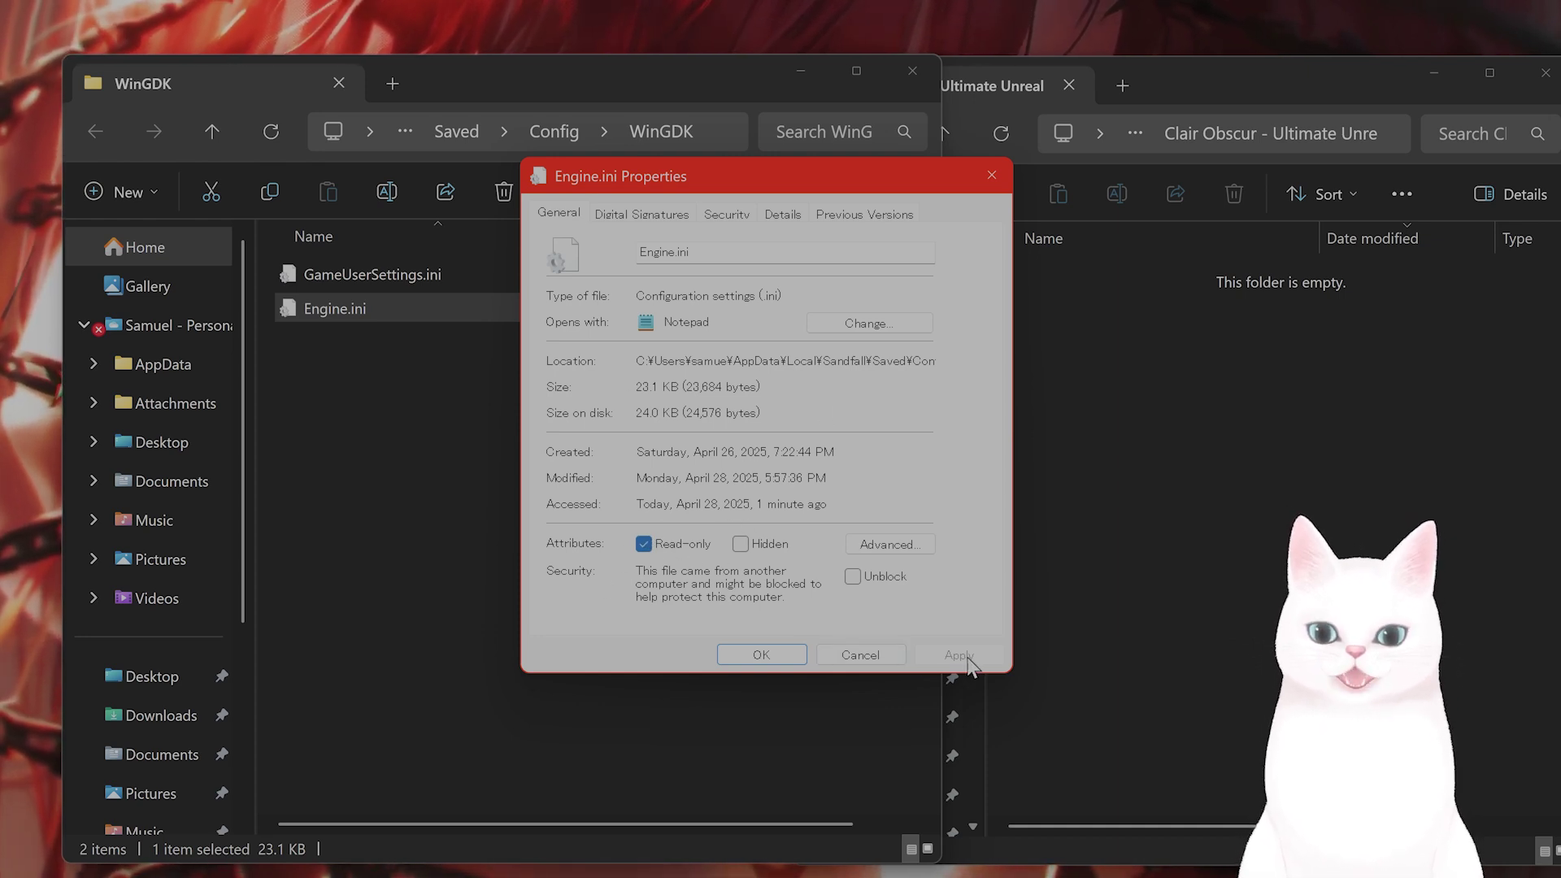
pyautogui.click(761, 654)
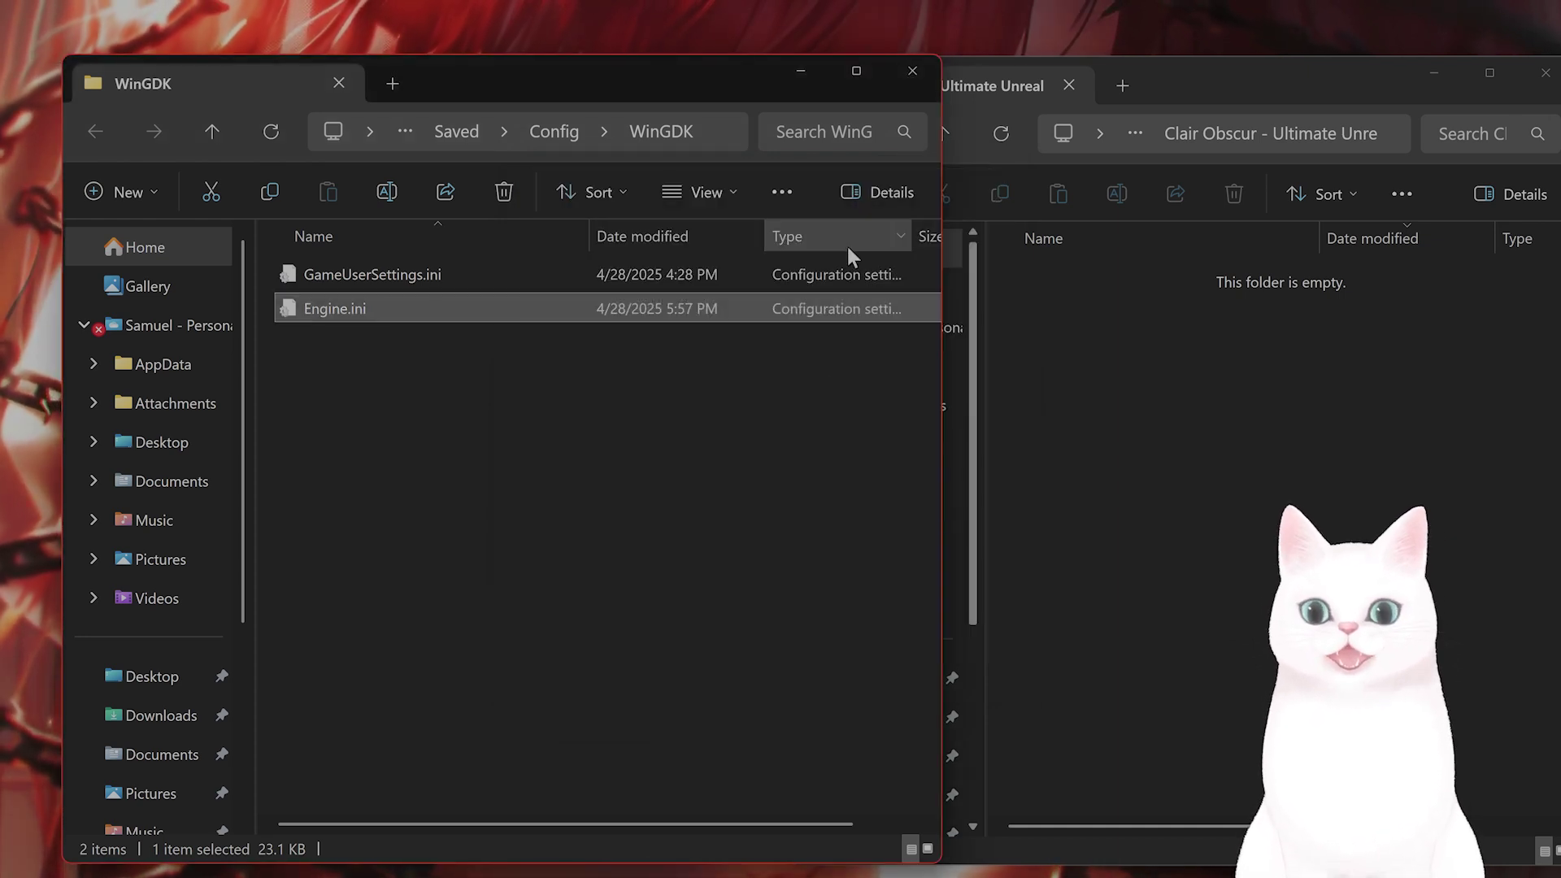
pyautogui.click(917, 71)
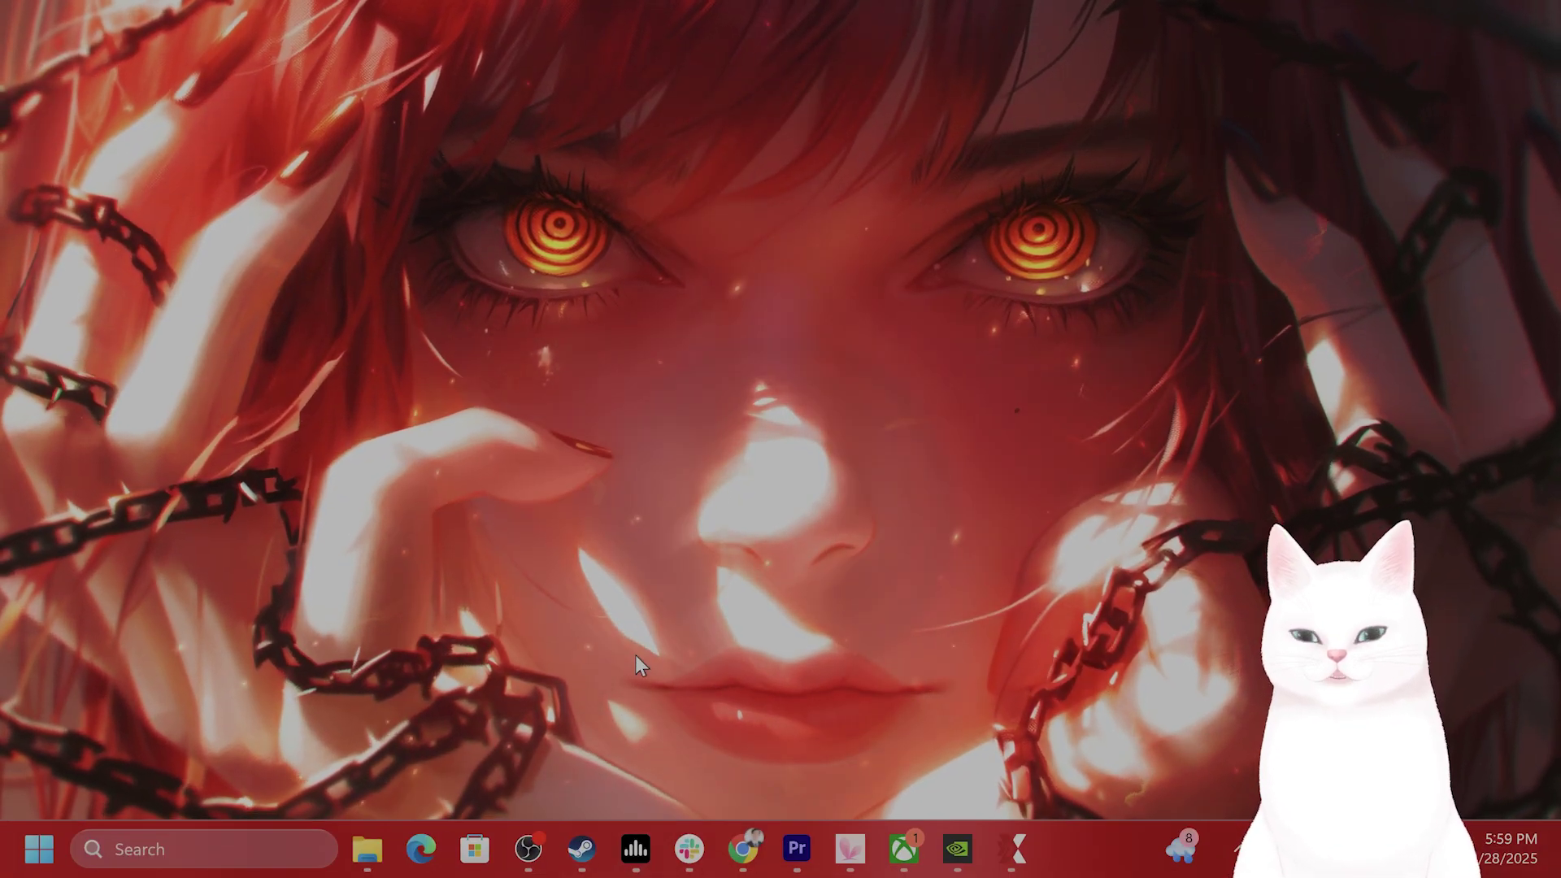
pyautogui.moveTo(572, 866)
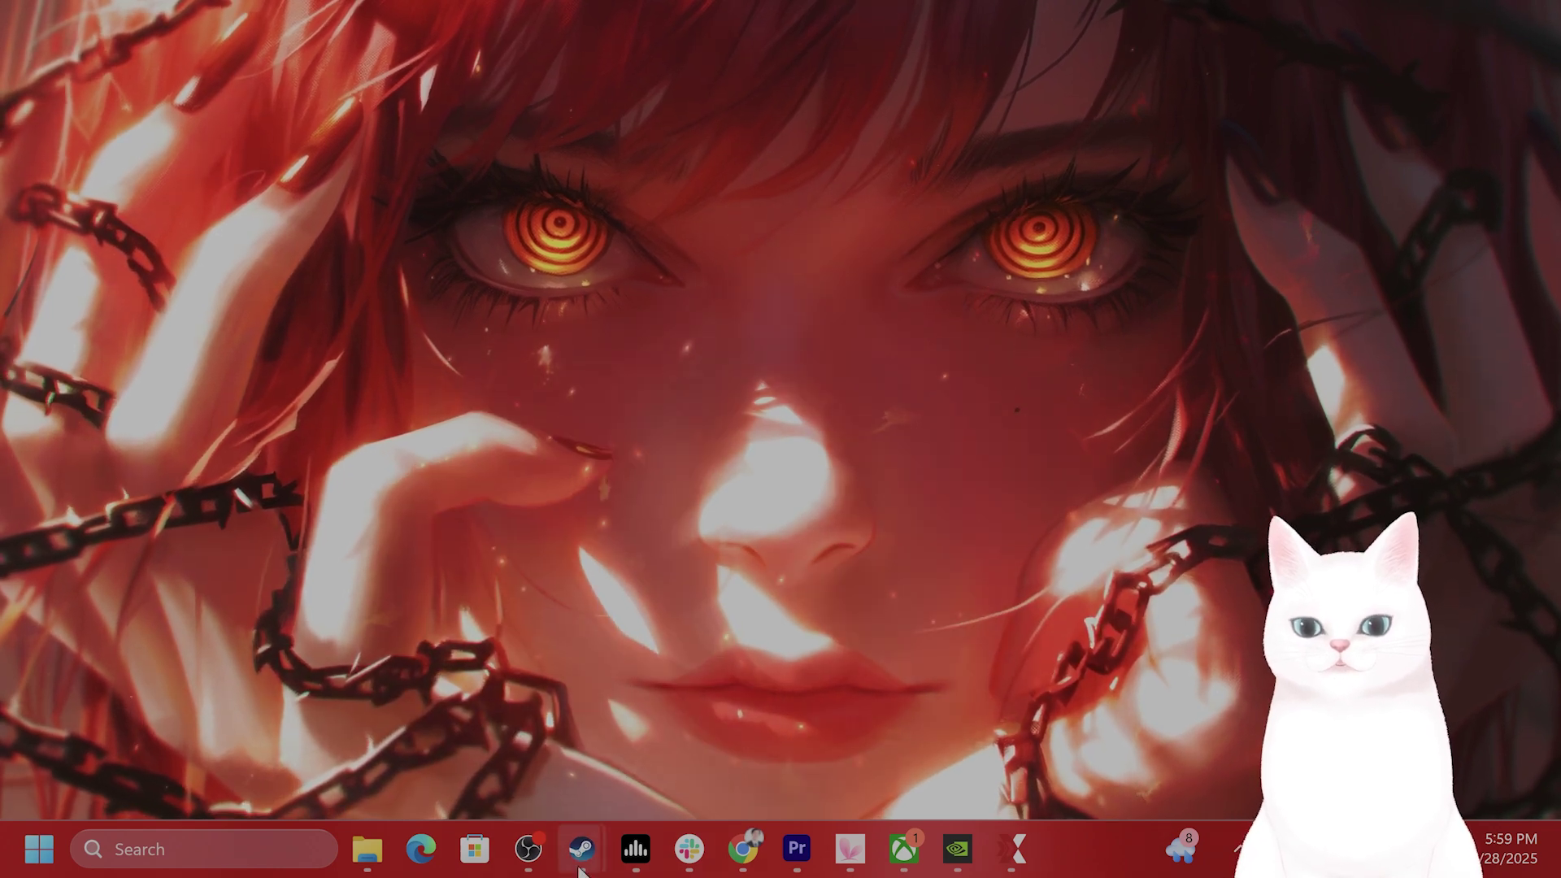
# Step: Restore Steam and open Path of Exile 2's properties, viewing General then Installed Files
pyautogui.click(519, 675)
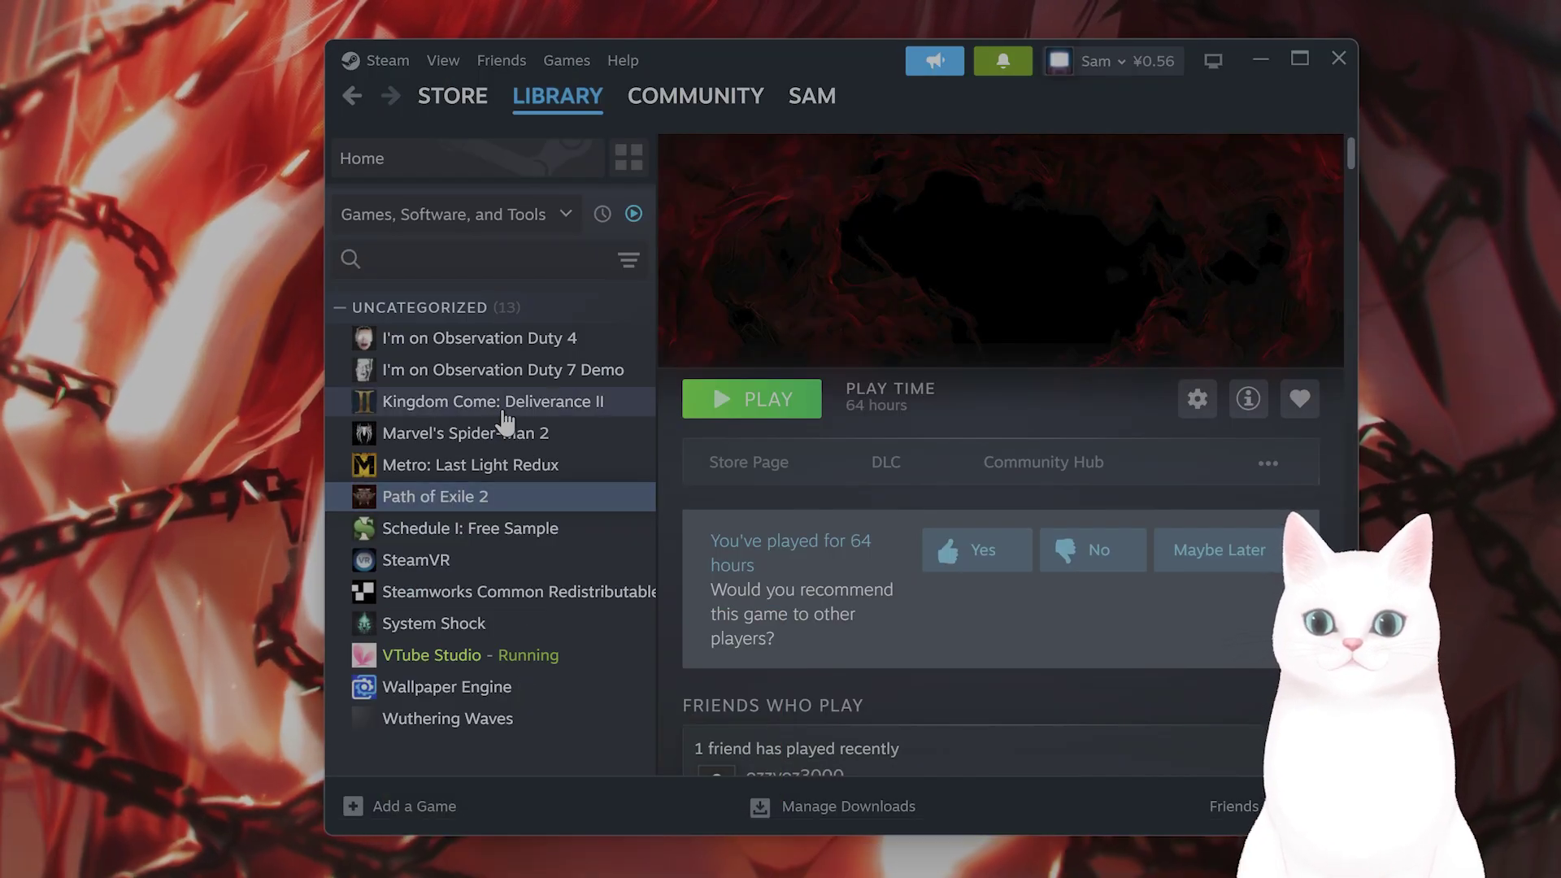
pyautogui.rightClick(480, 496)
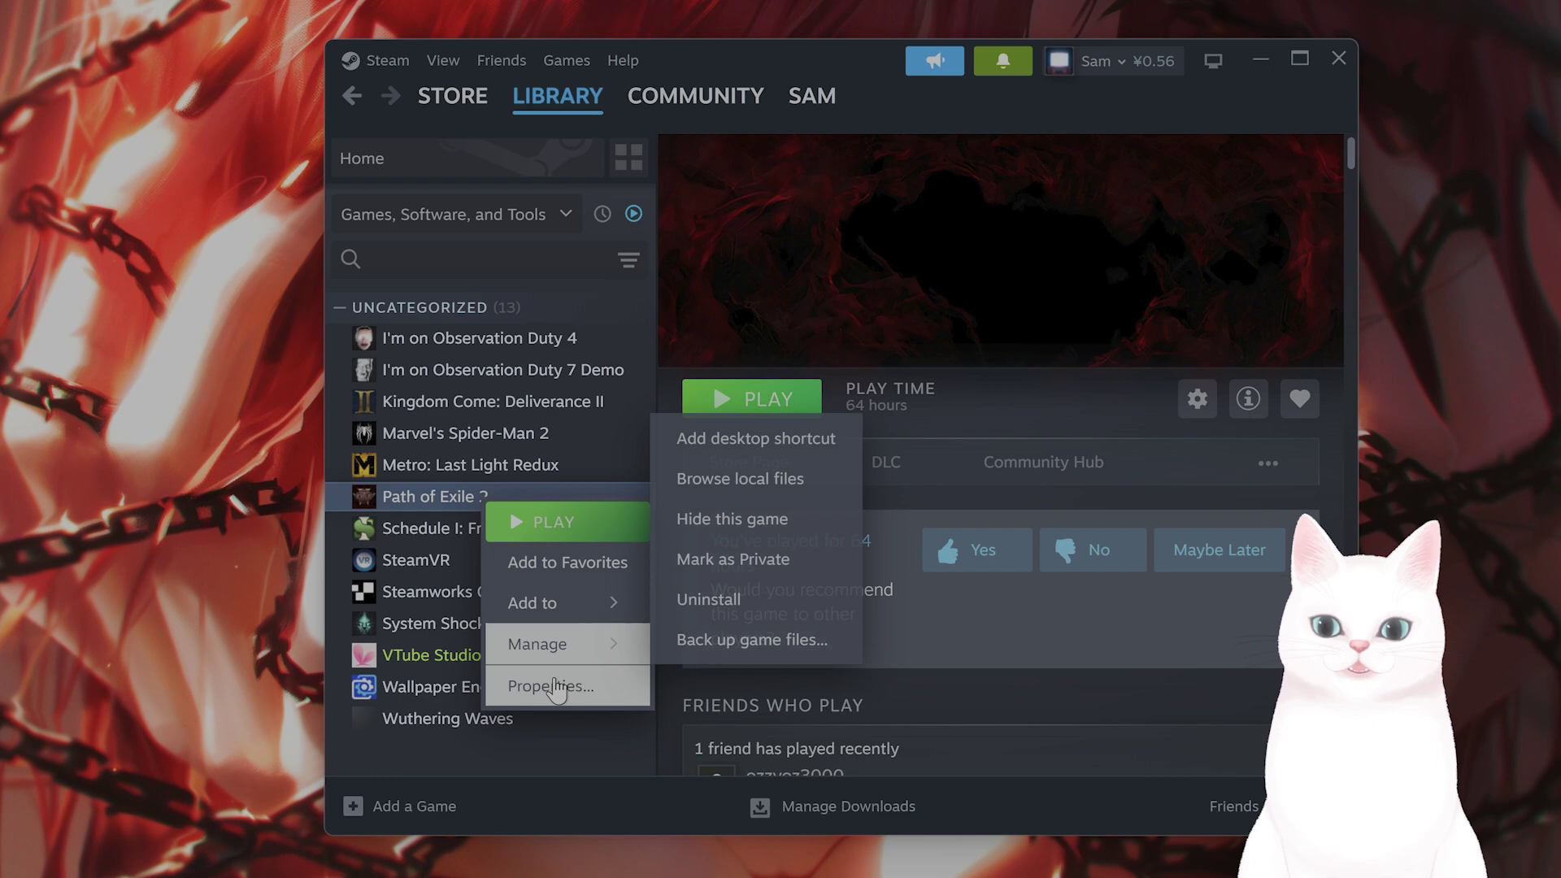
pyautogui.click(538, 685)
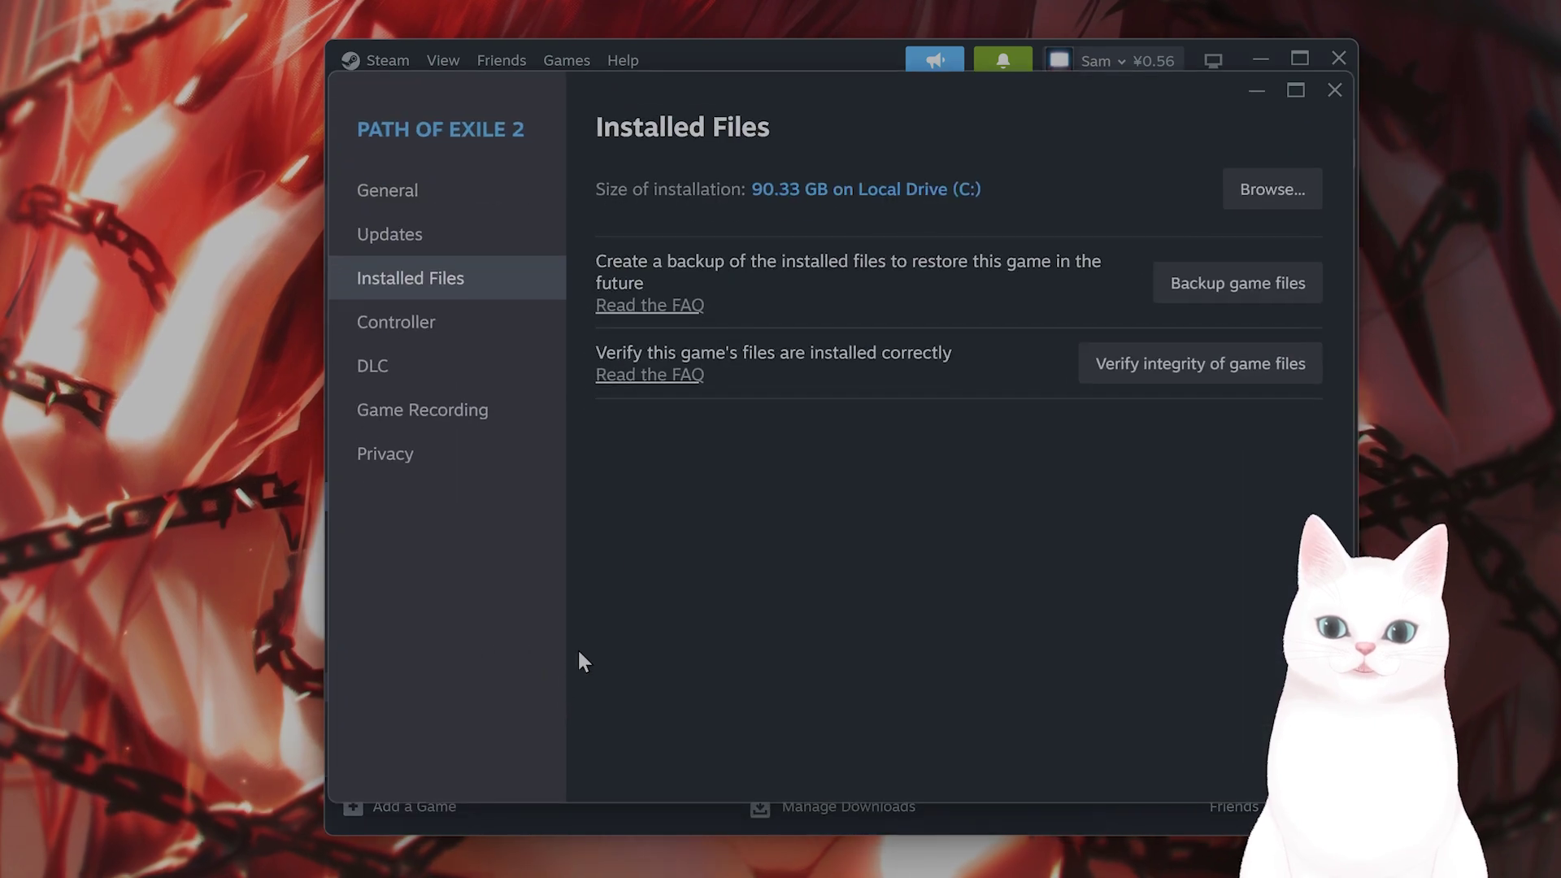
pyautogui.click(446, 200)
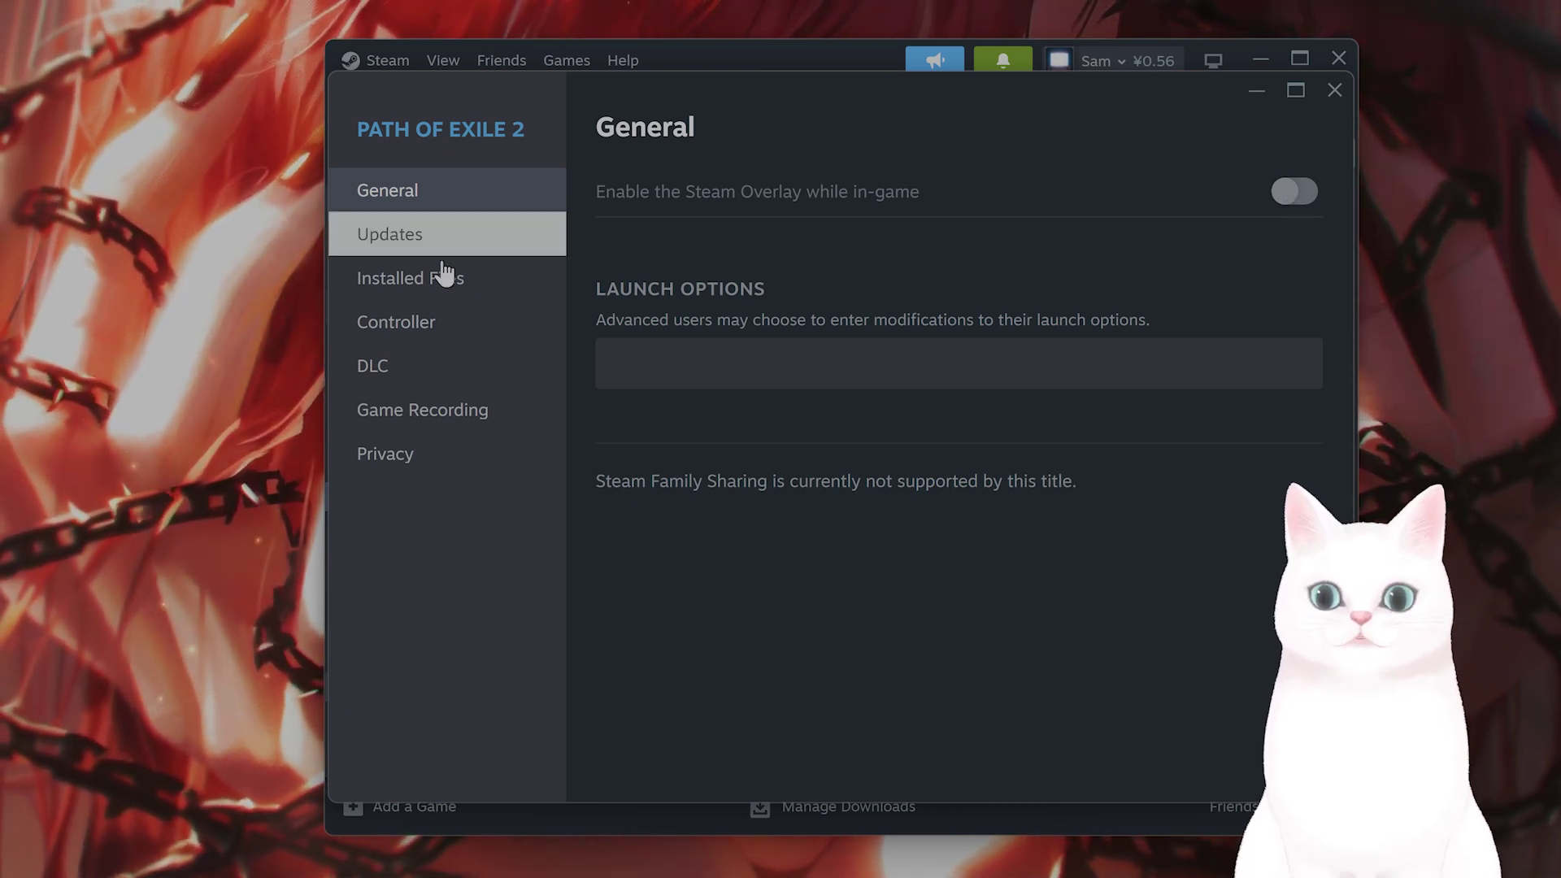
pyautogui.click(456, 289)
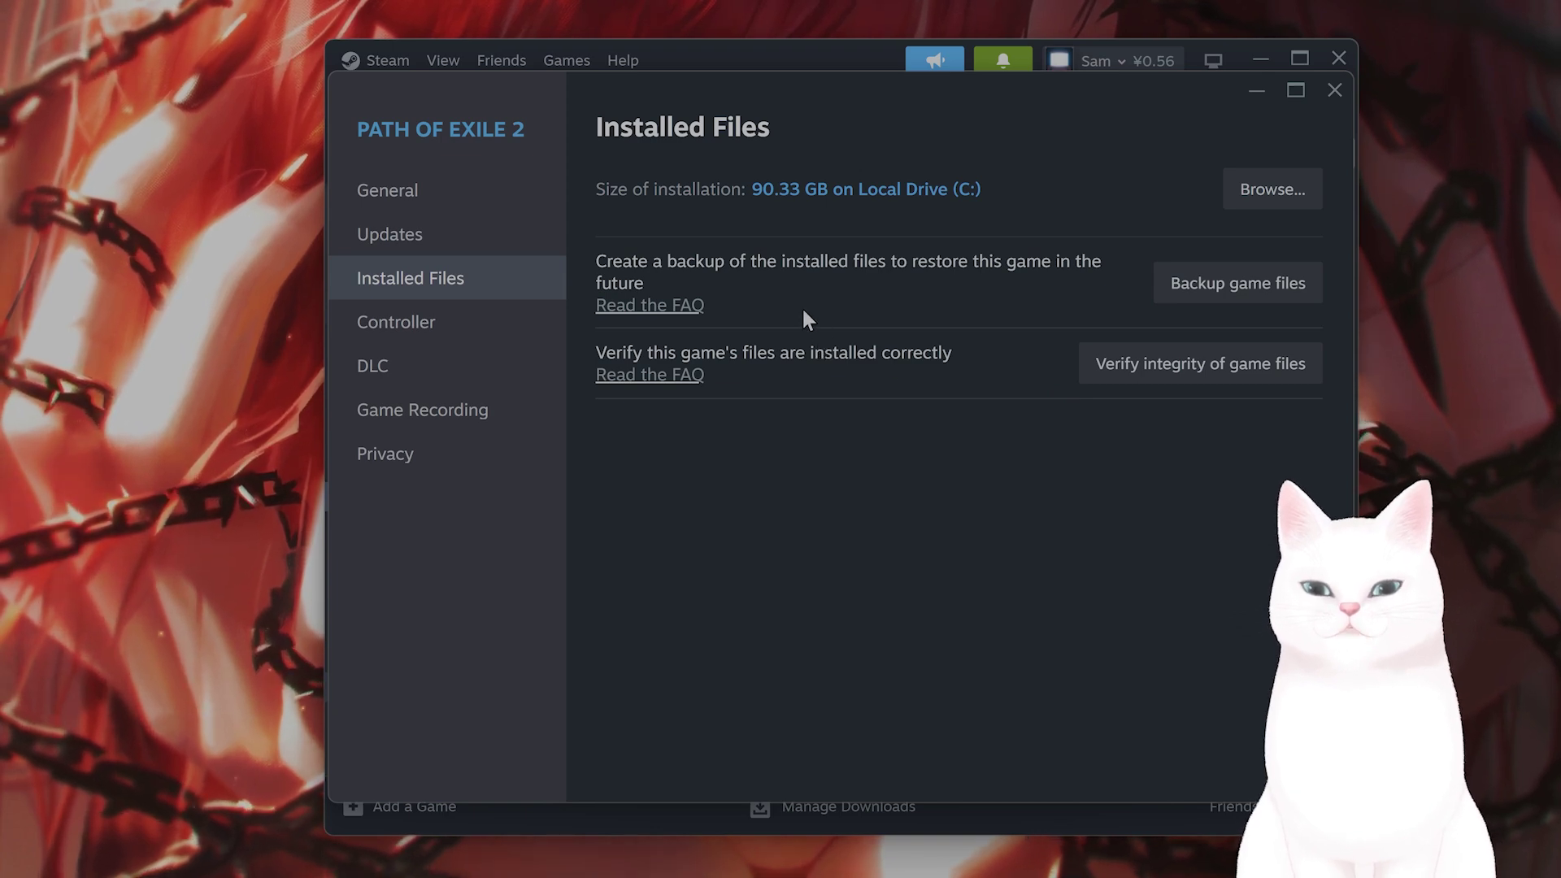
# Step: Delete the -dx11 launch option for Path of Exile 2 and close its properties
pyautogui.click(463, 204)
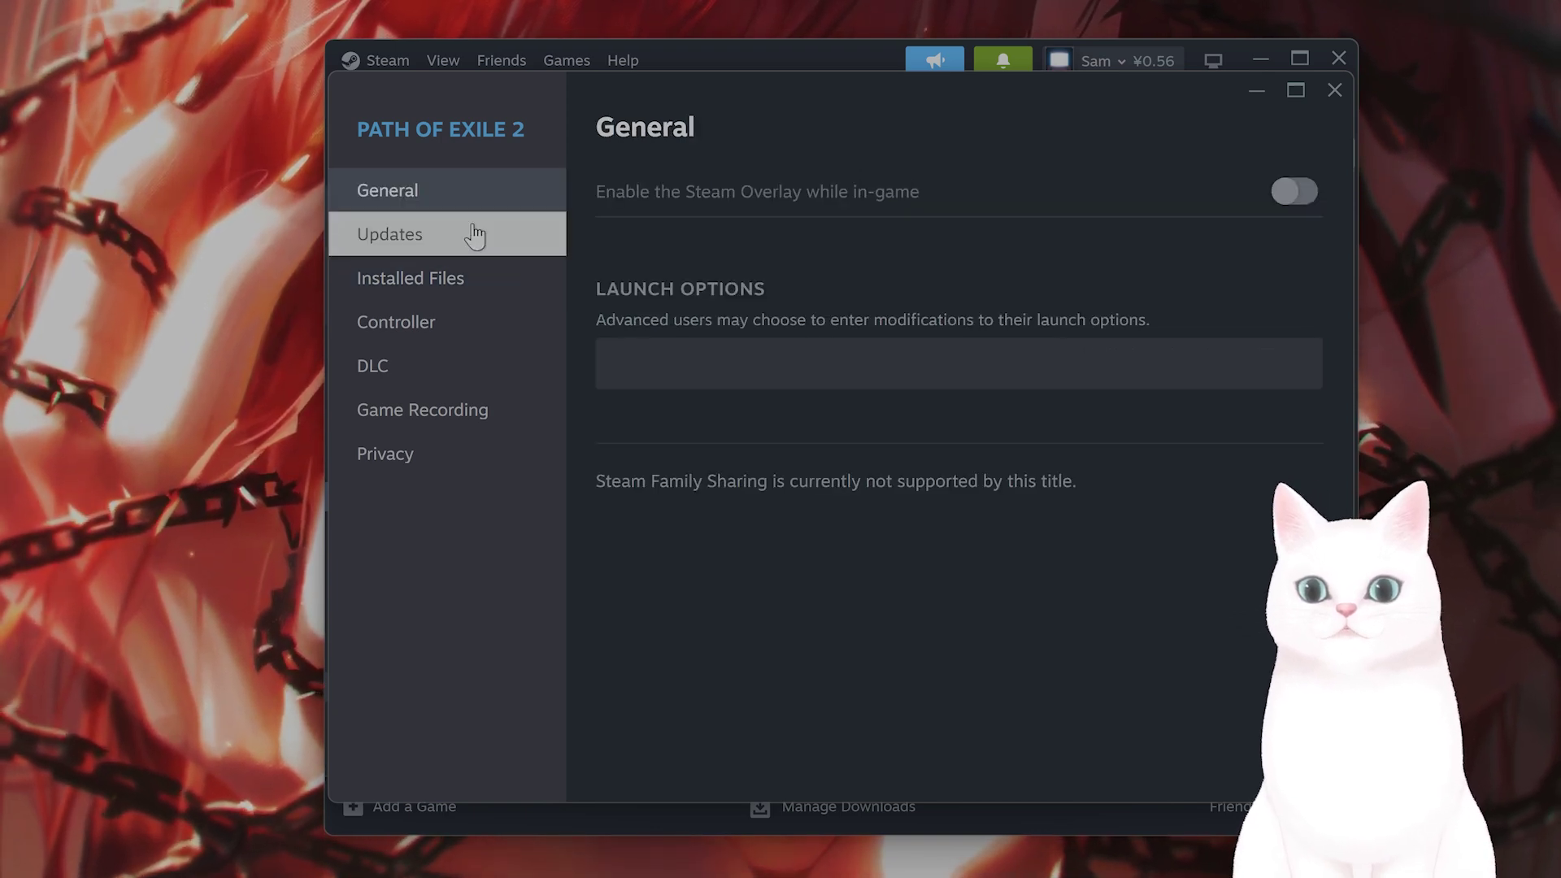
pyautogui.click(823, 365)
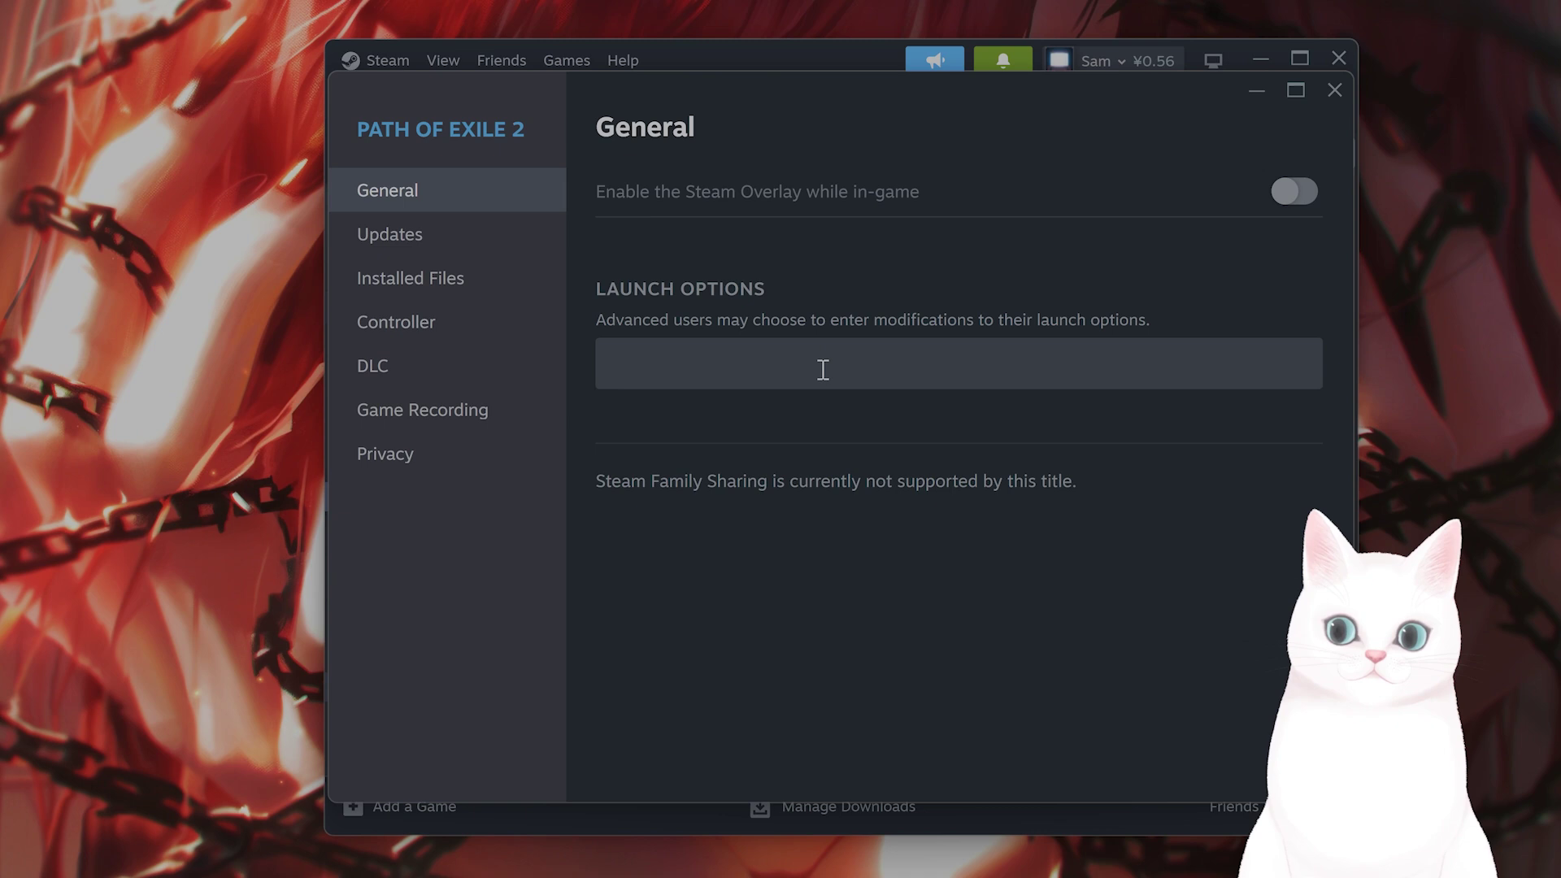
pyautogui.click(823, 370)
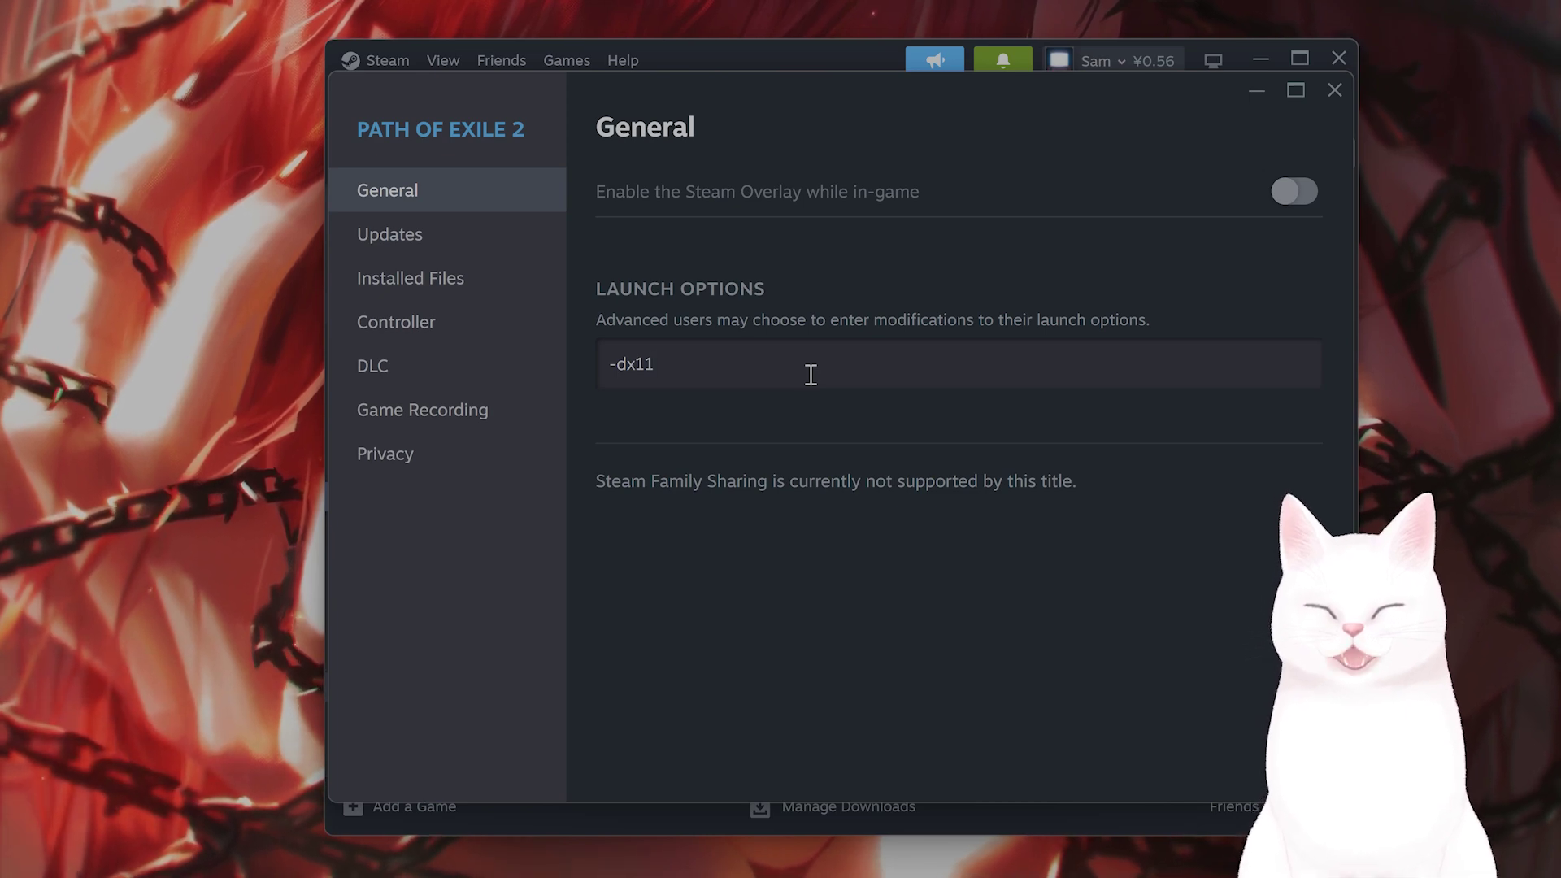
pyautogui.press('BackSpace')
pyautogui.press('BackSpace')
pyautogui.press('BackSpace')
pyautogui.press('BackSpace')
pyautogui.press('BackSpace')
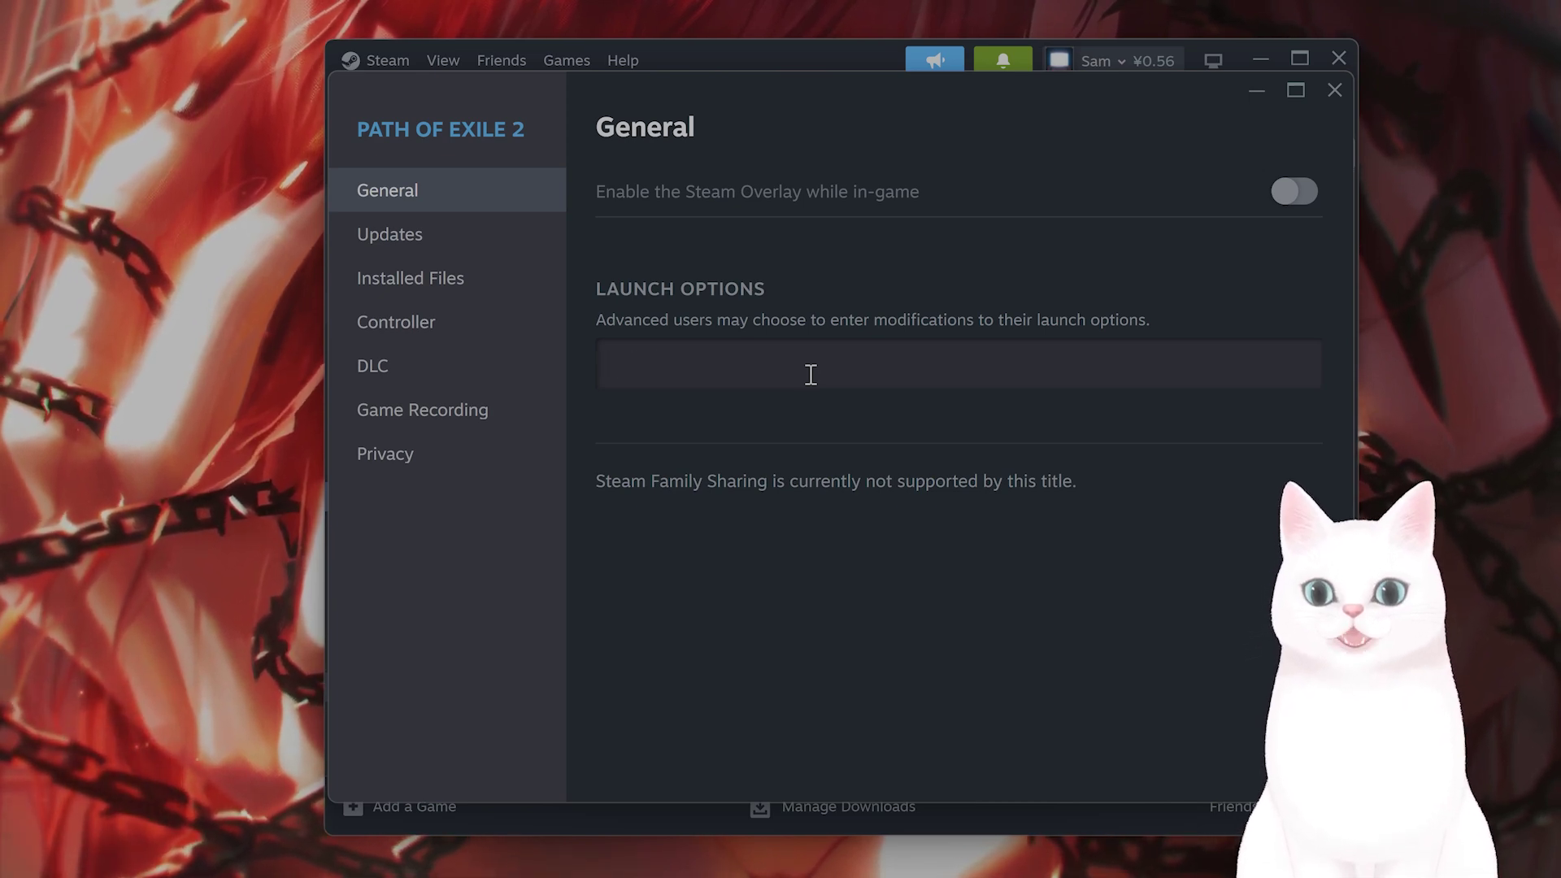
pyautogui.click(1334, 90)
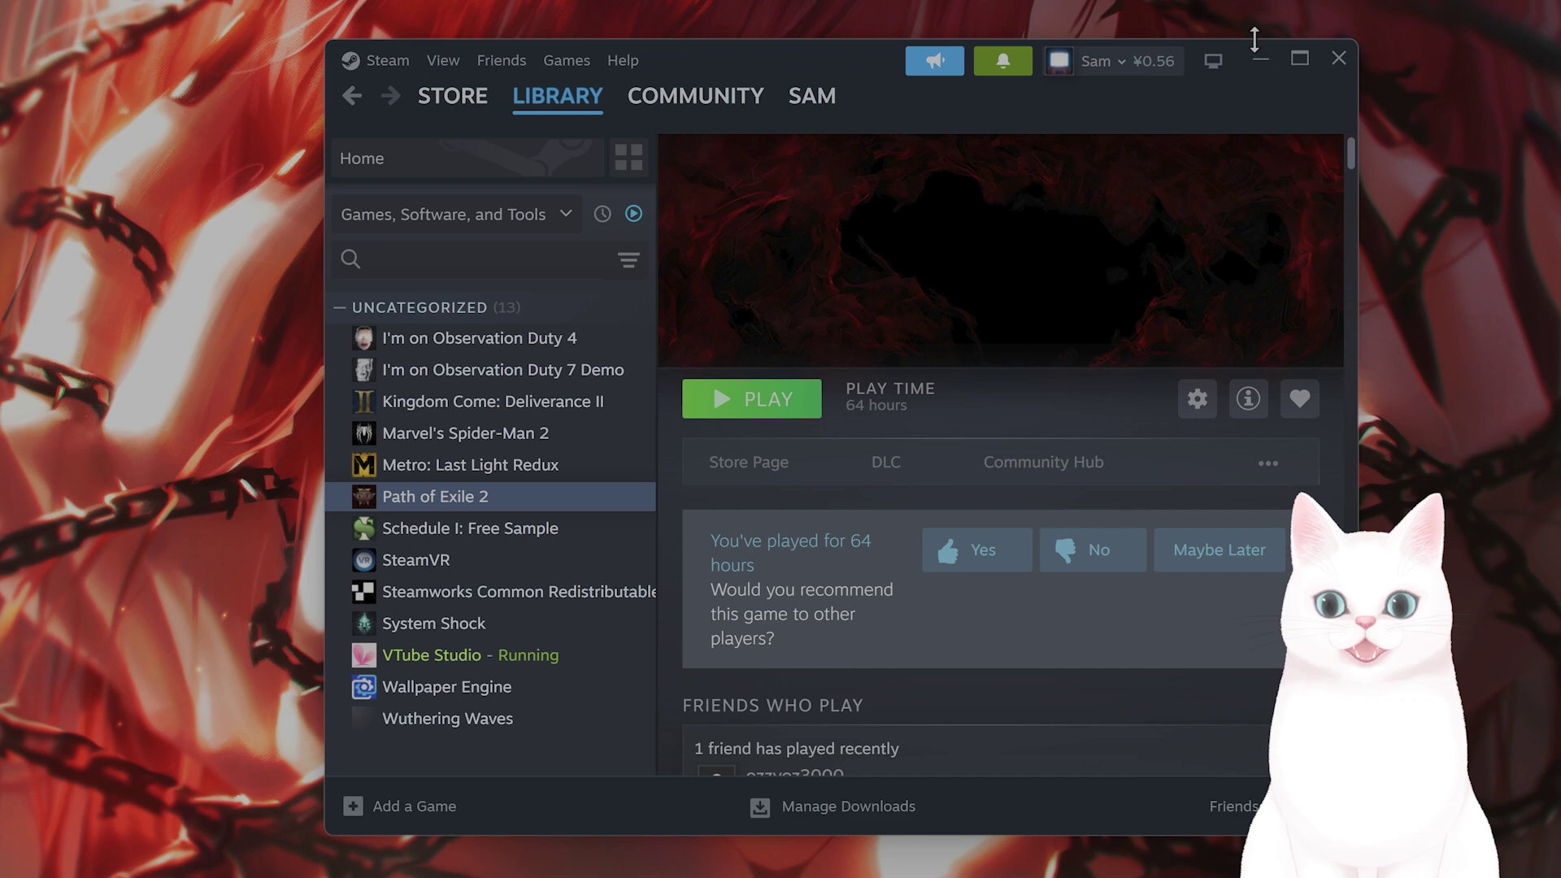
# Step: Minimize Steam and launch Windows Security from the taskbar search
pyautogui.click(1260, 59)
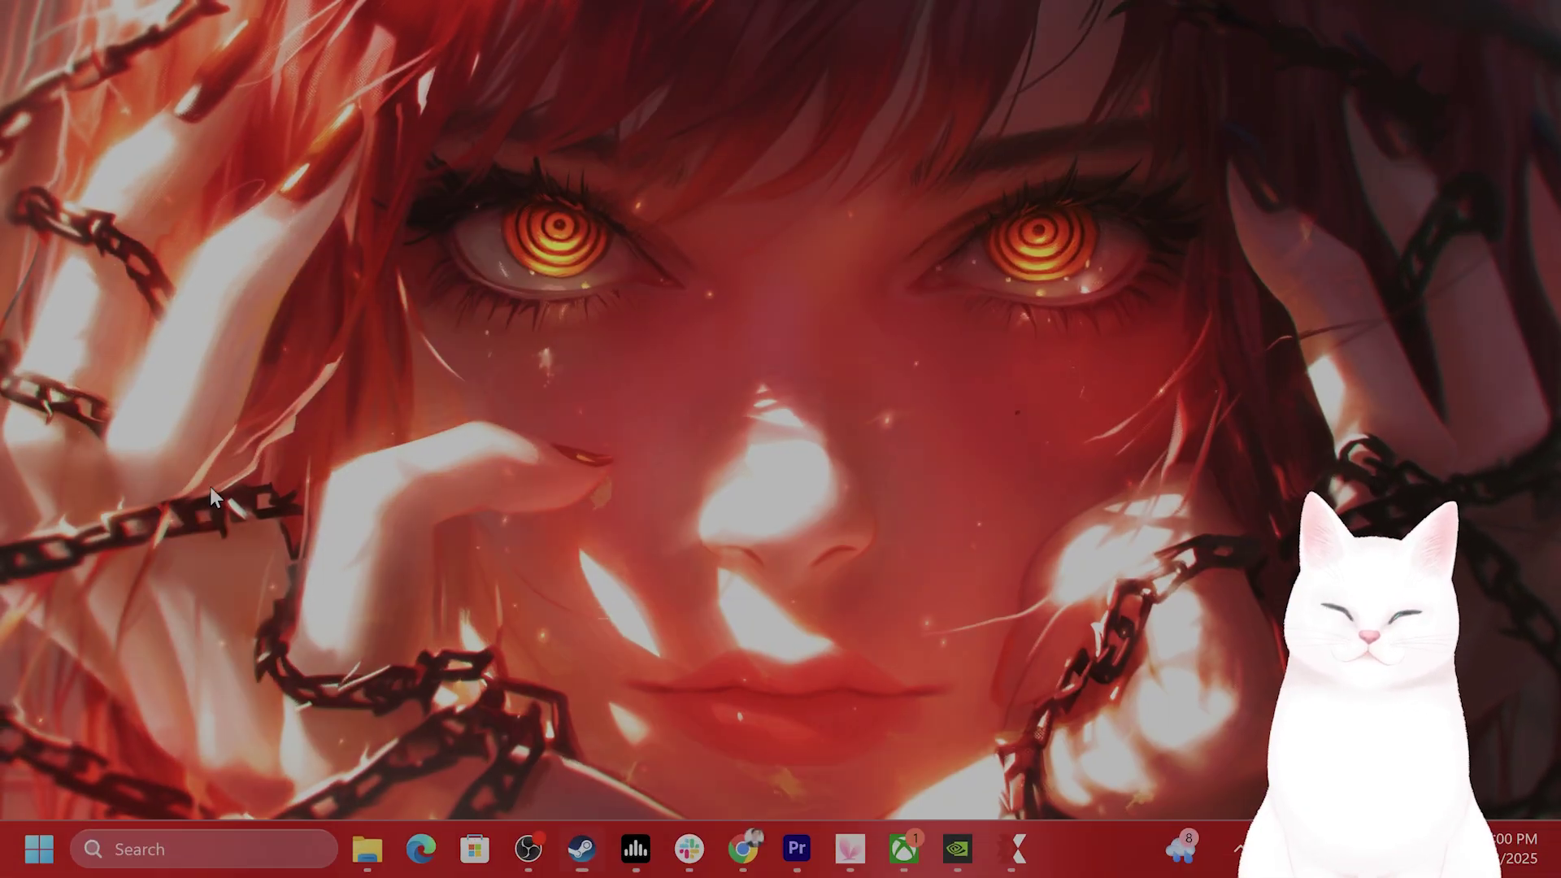
pyautogui.click(205, 850)
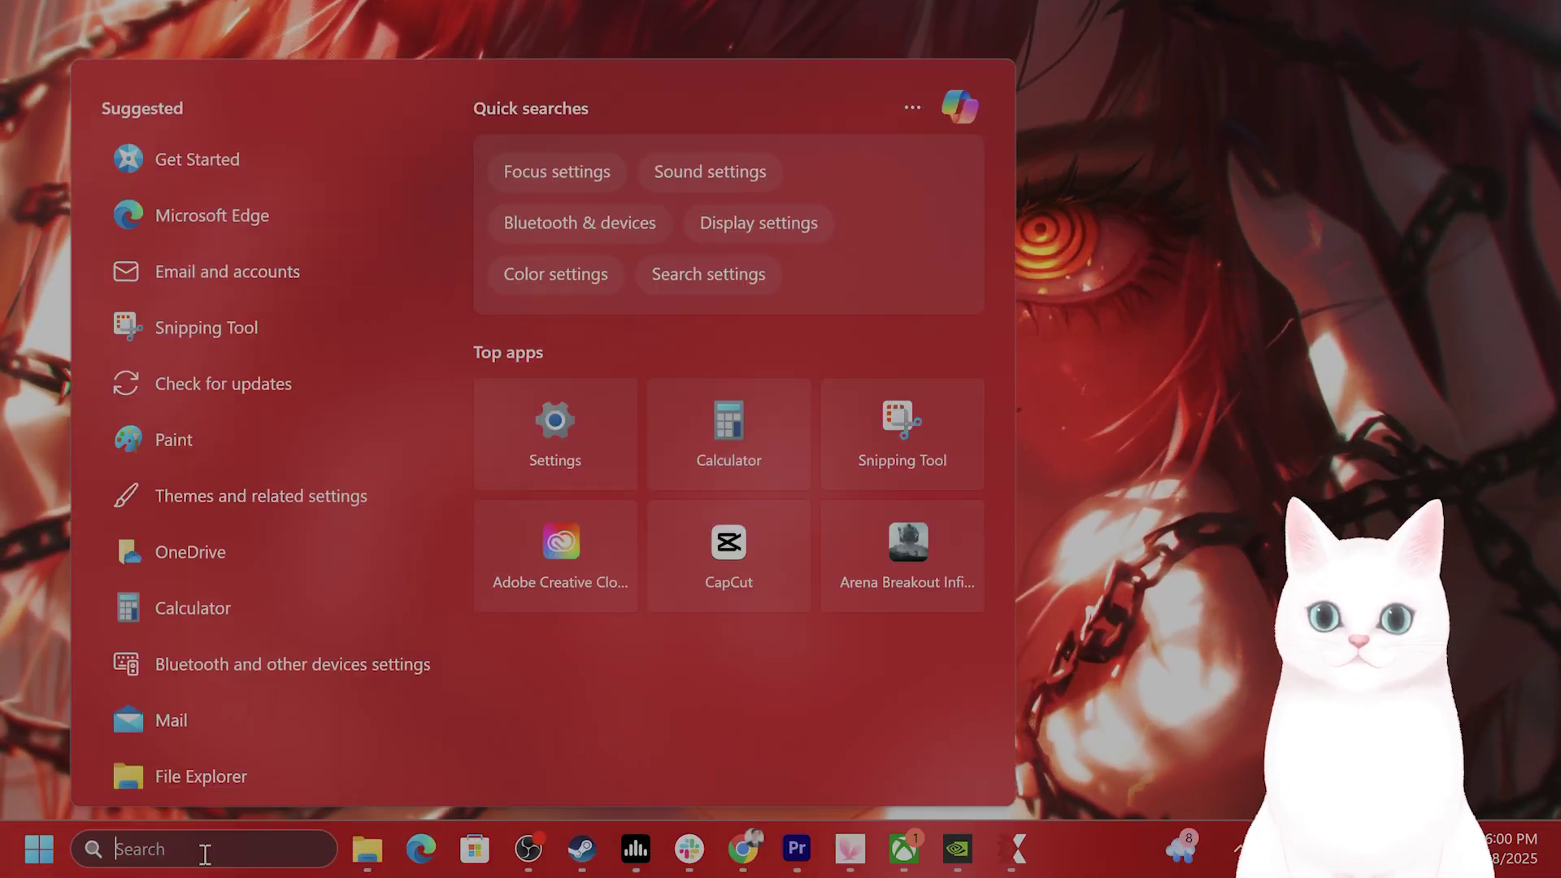
pyautogui.write('word')
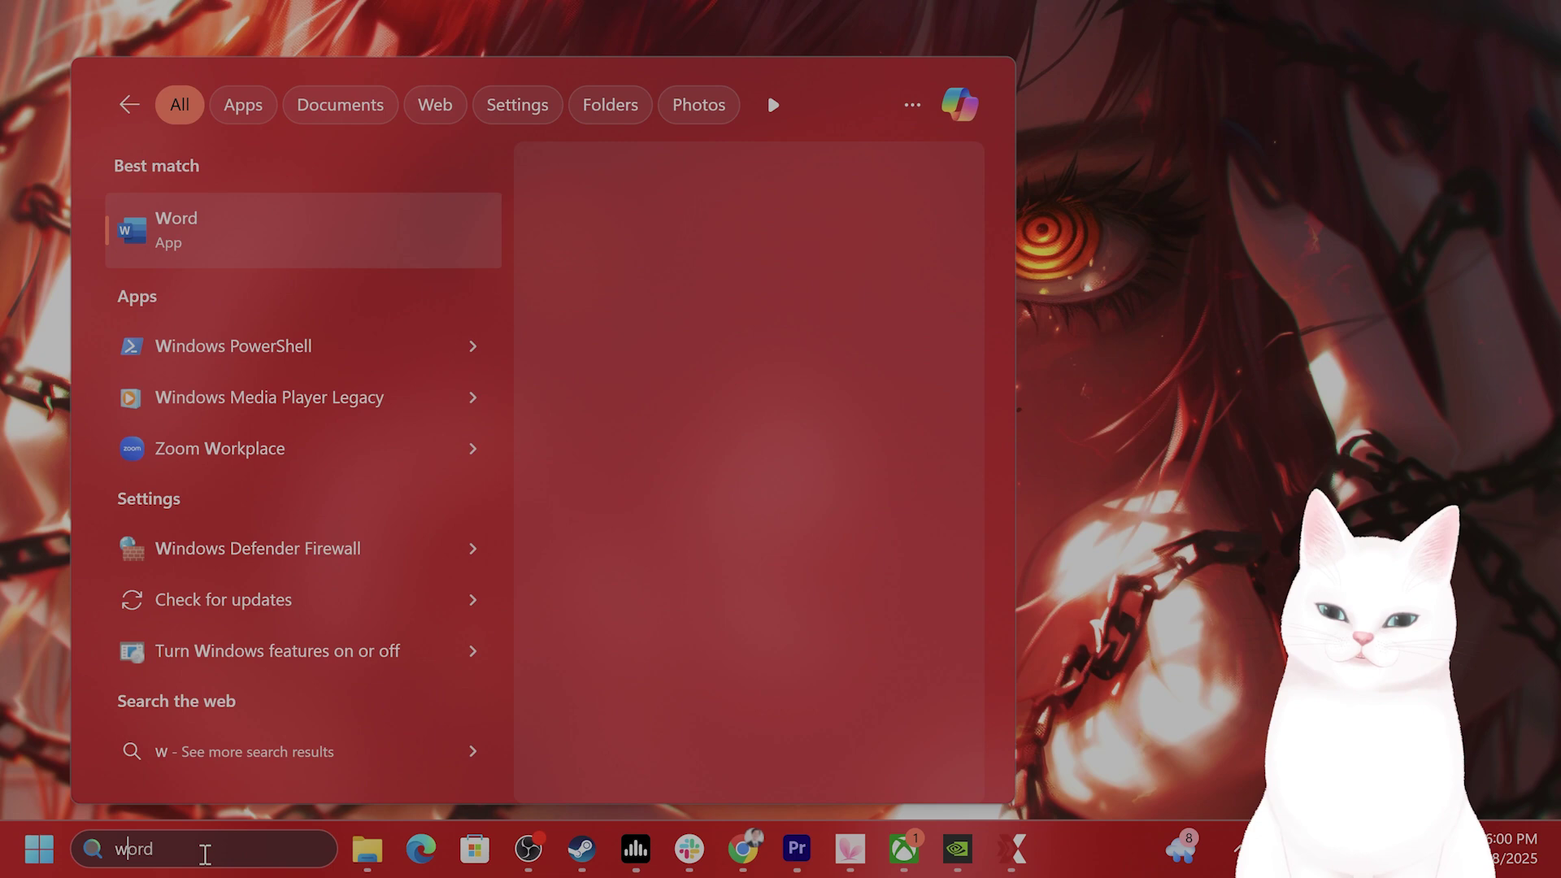
pyautogui.press('BackSpace')
pyautogui.press('BackSpace')
pyautogui.press('BackSpace')
pyautogui.press('BackSpace')
pyautogui.write('windows')
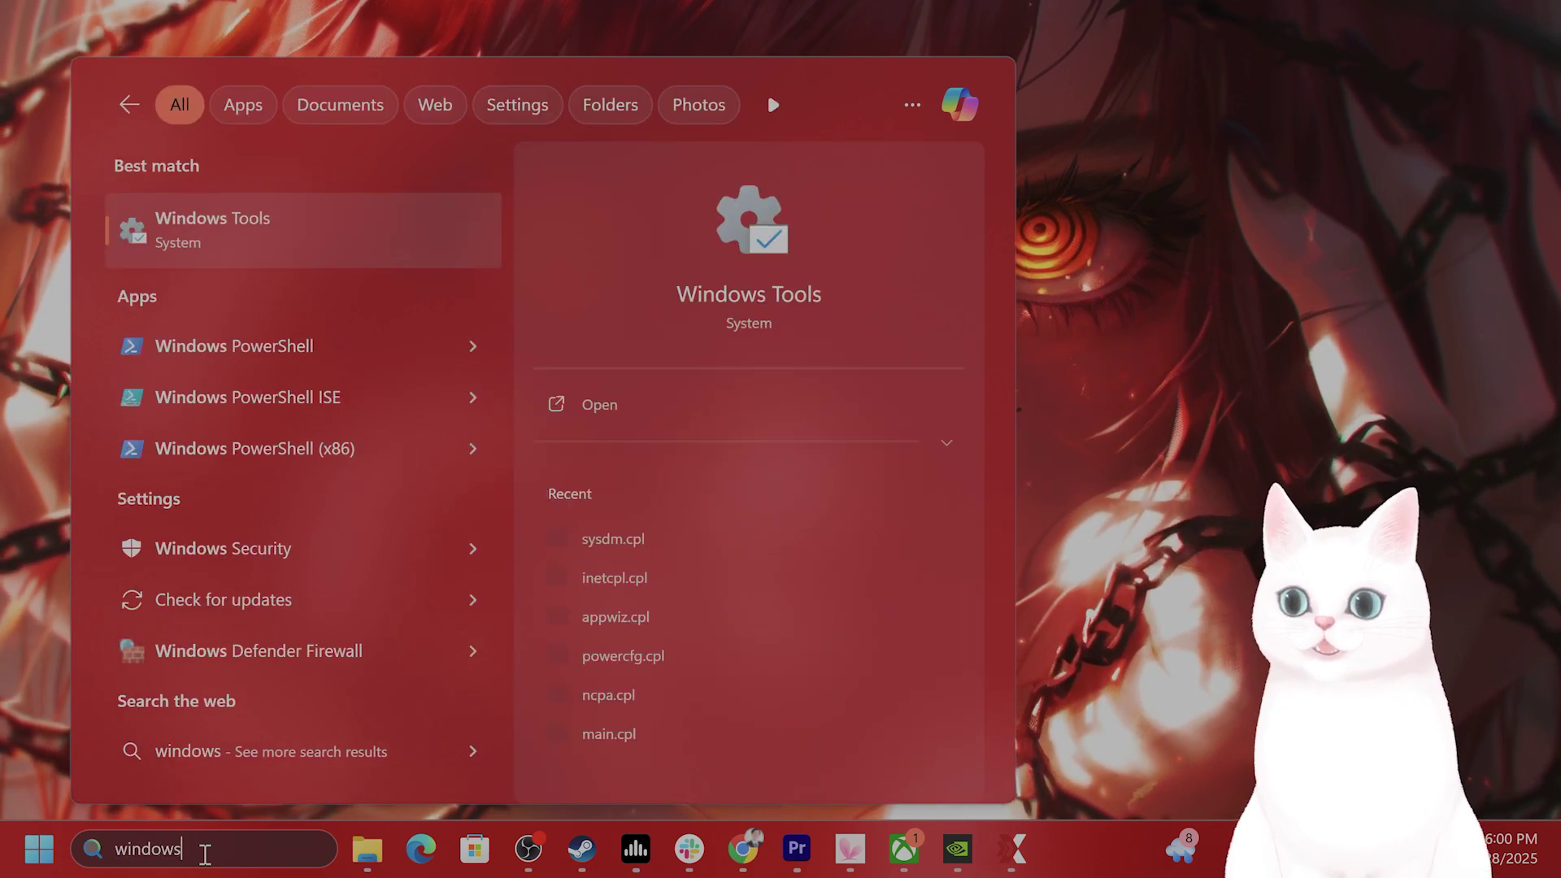
pyautogui.write('s')
pyautogui.press('BackSpace')
pyautogui.write('se')
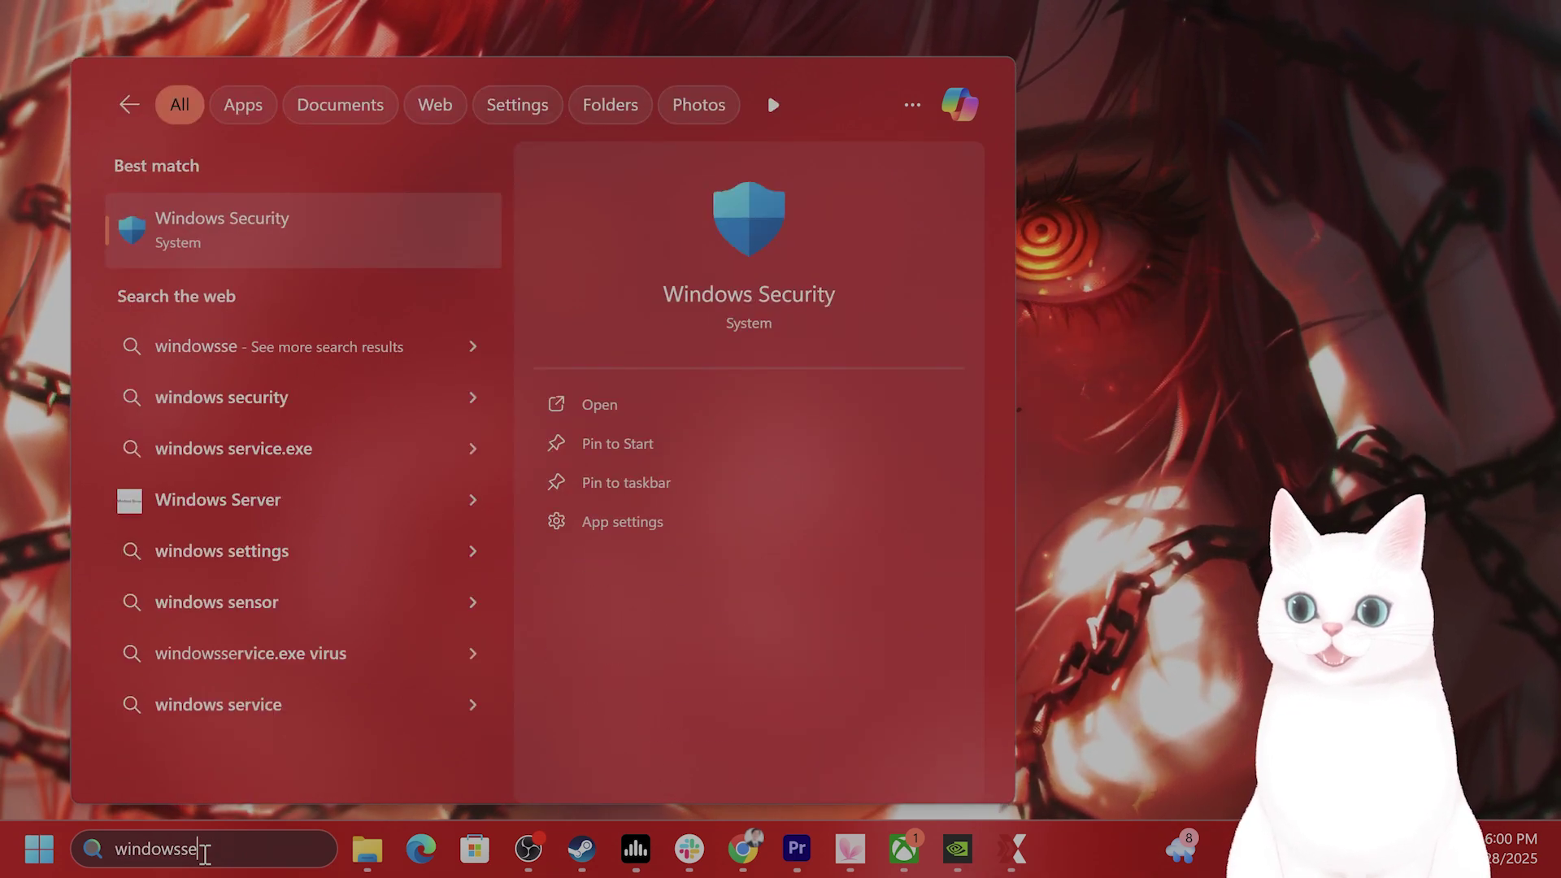
pyautogui.press('Return')
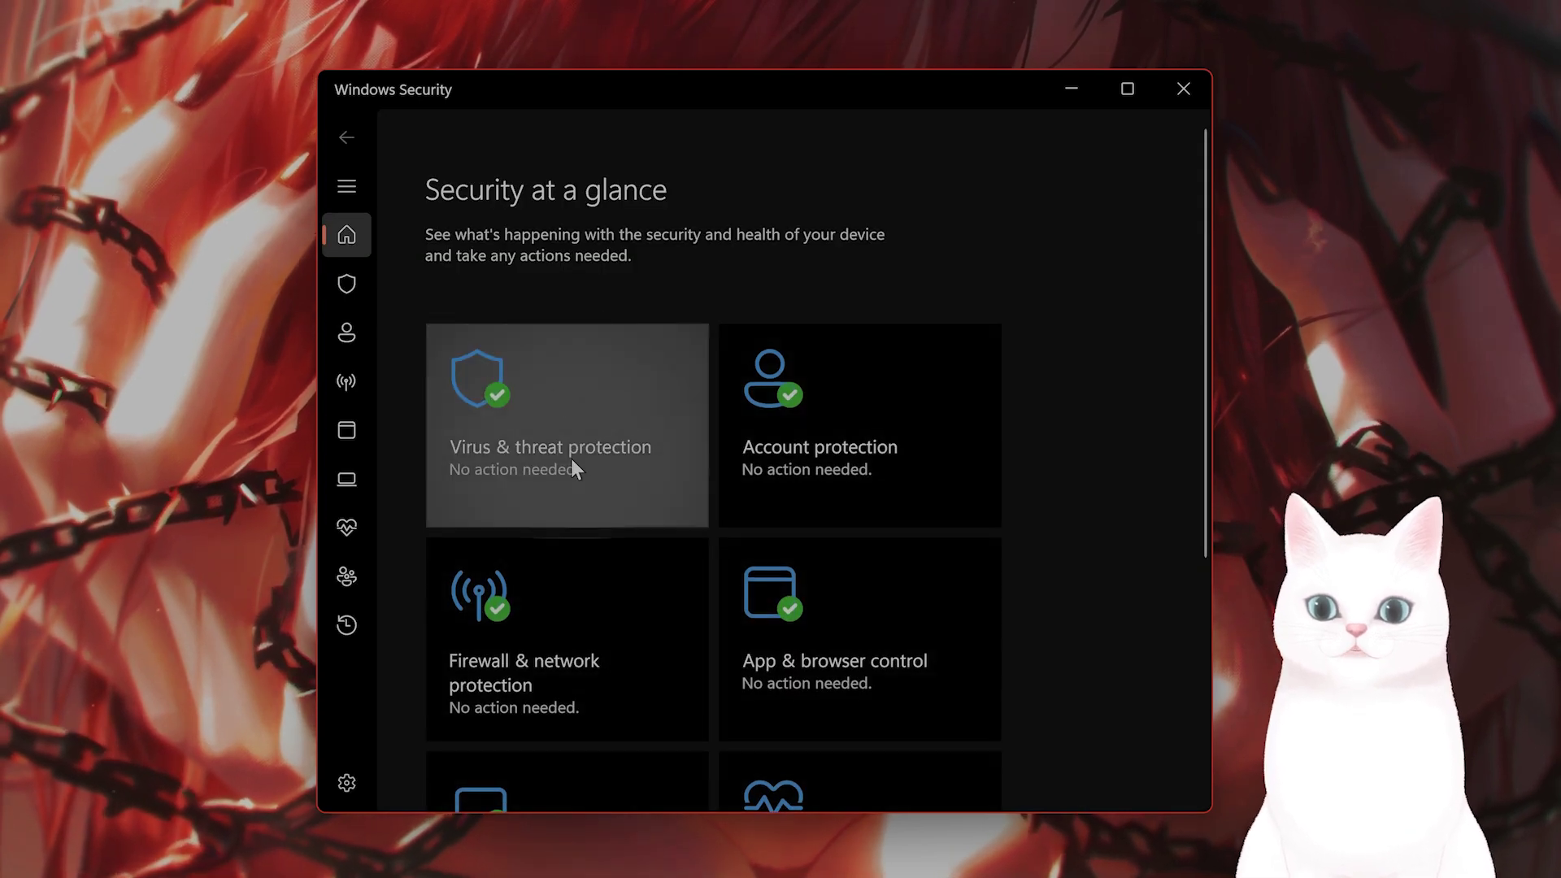
# Step: Check Real-time protection under Virus & threat protection settings, then return to Home
pyautogui.click(624, 423)
pyautogui.scroll(-3, 620, 423)
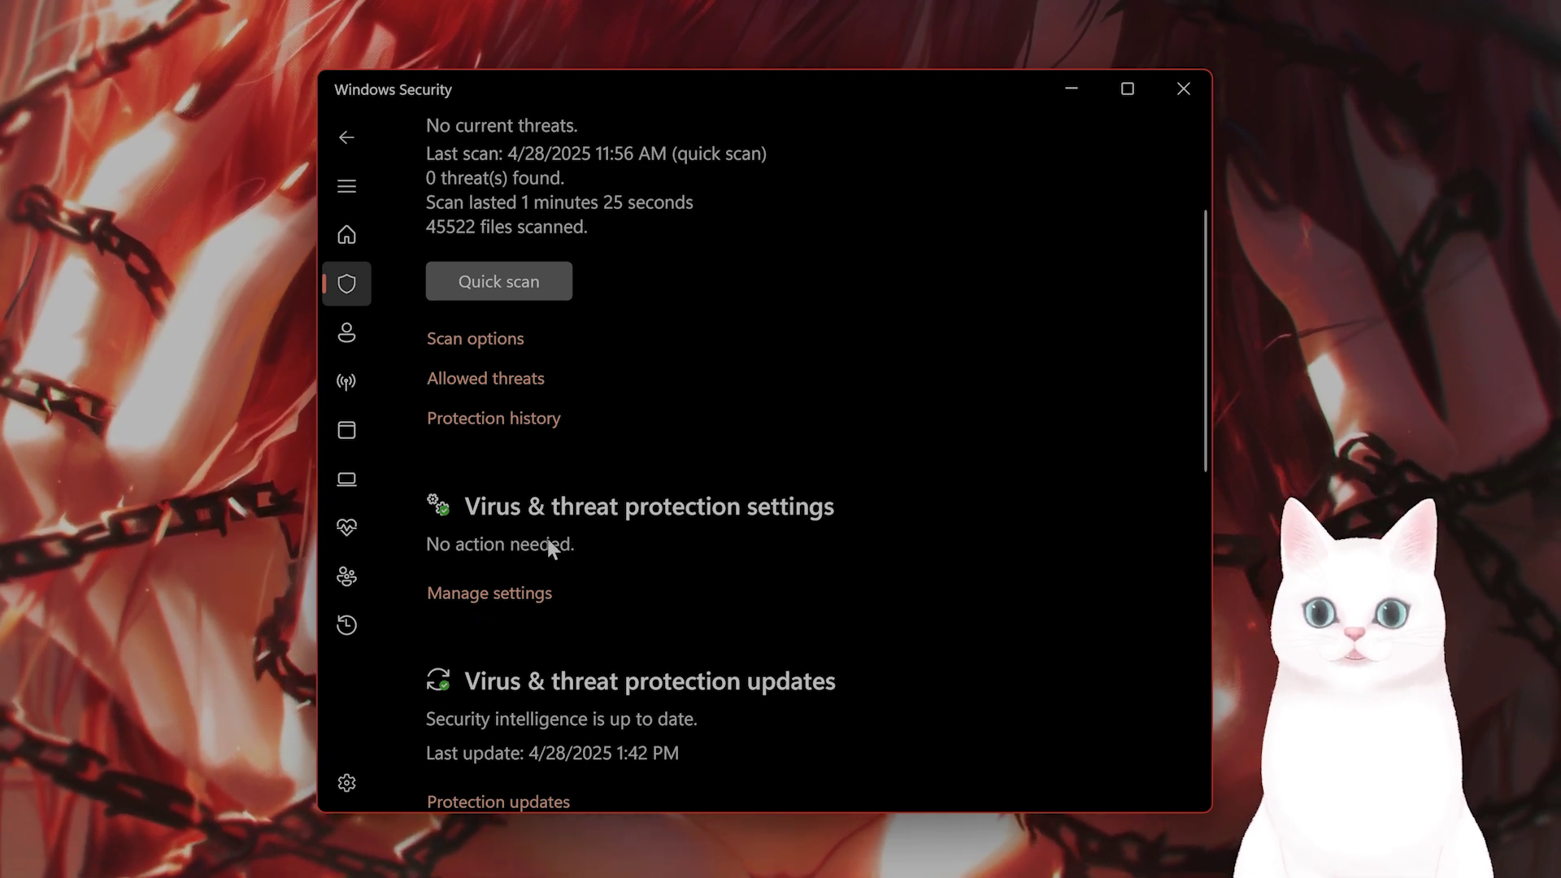
pyautogui.click(540, 595)
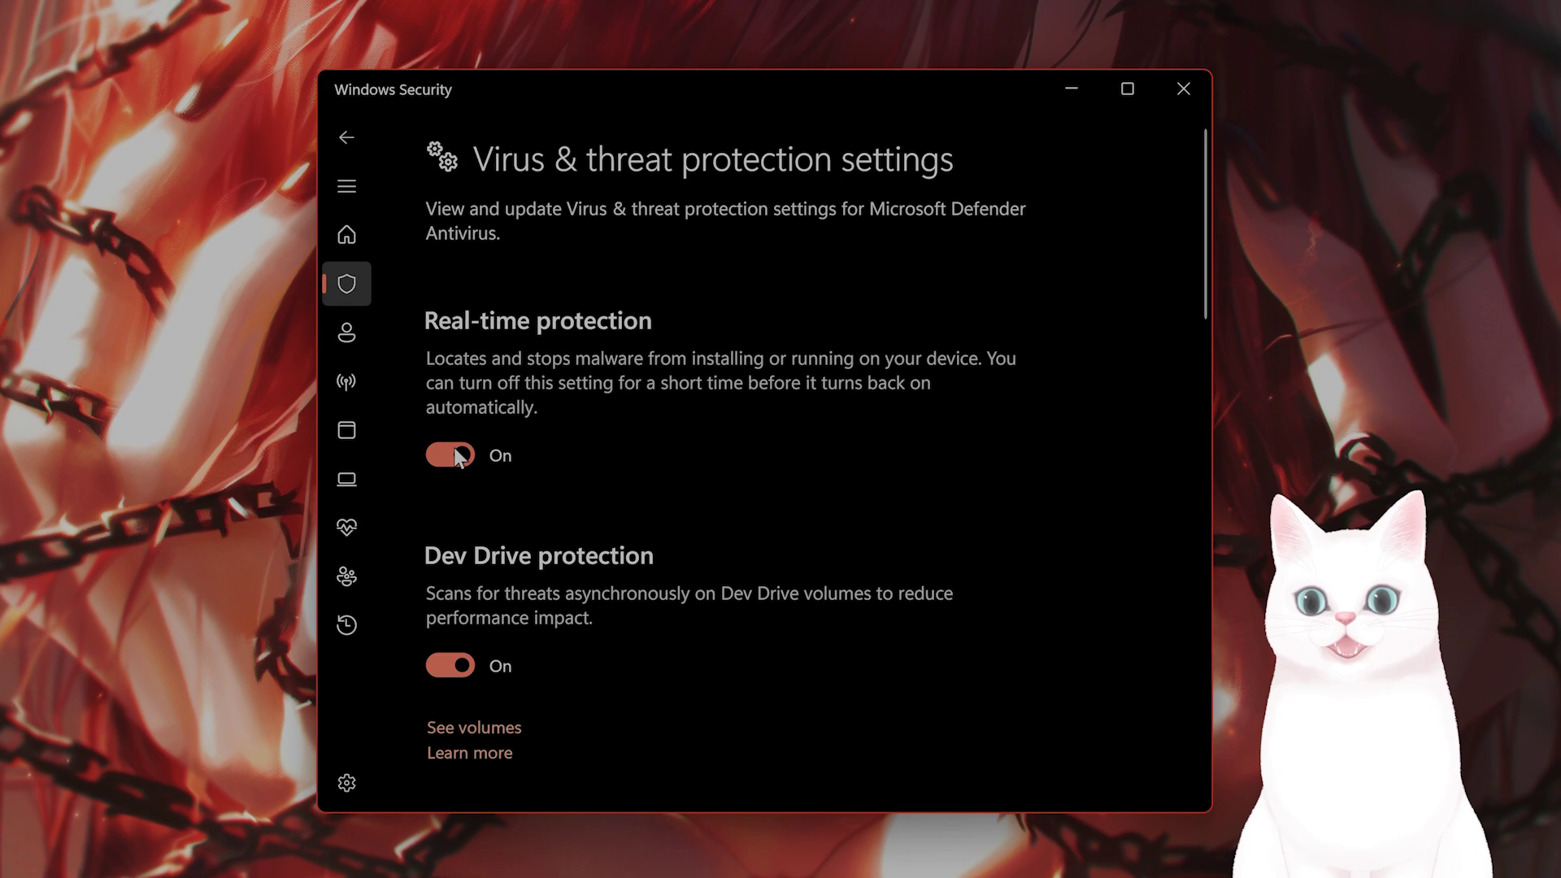
pyautogui.click(346, 138)
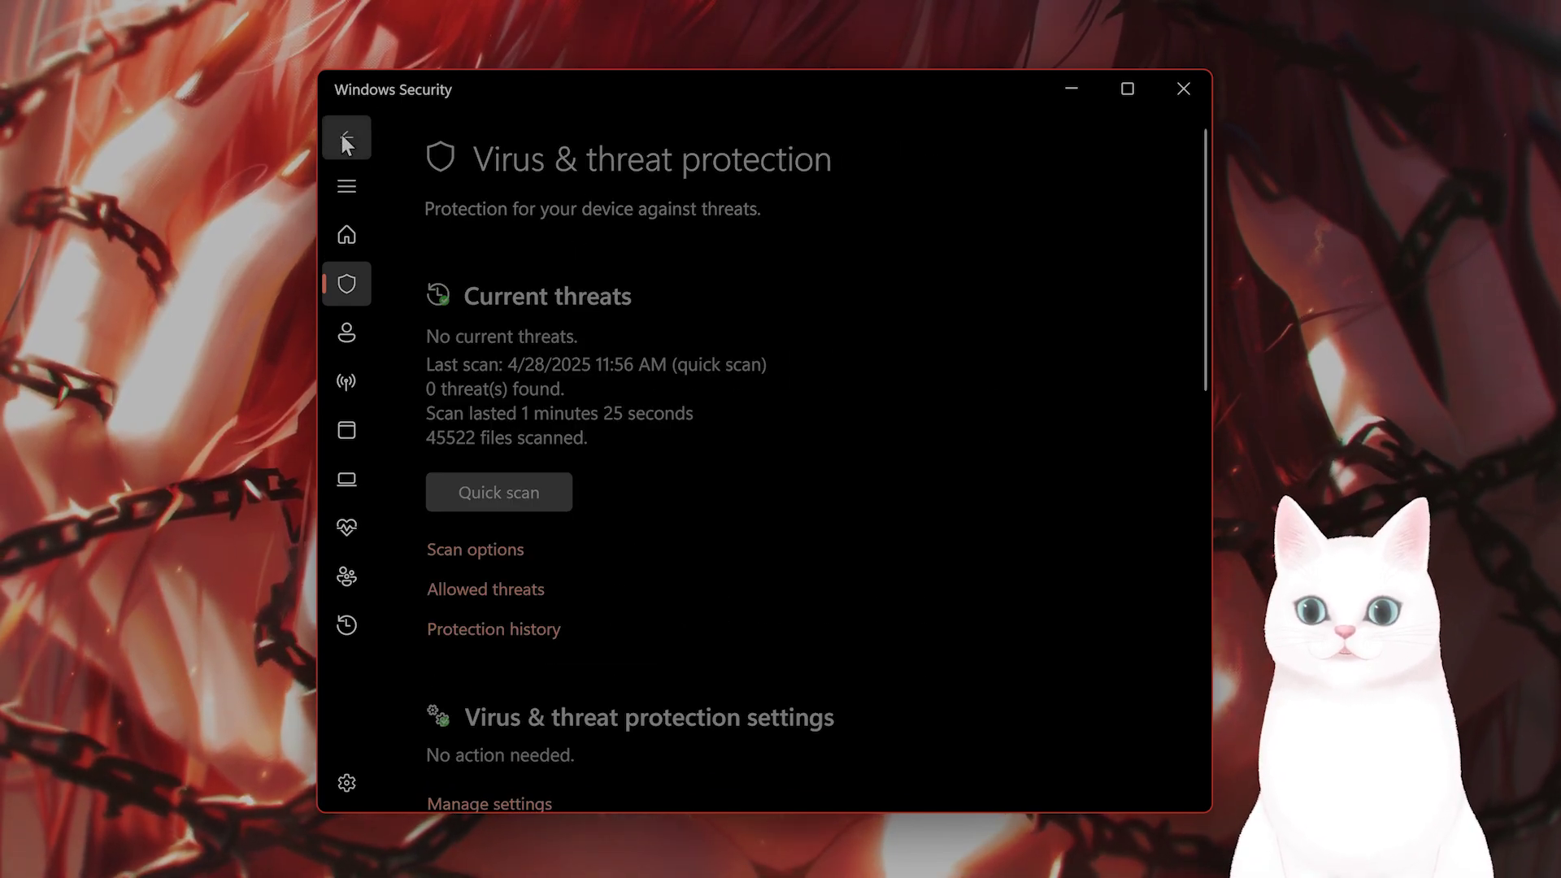
pyautogui.click(347, 137)
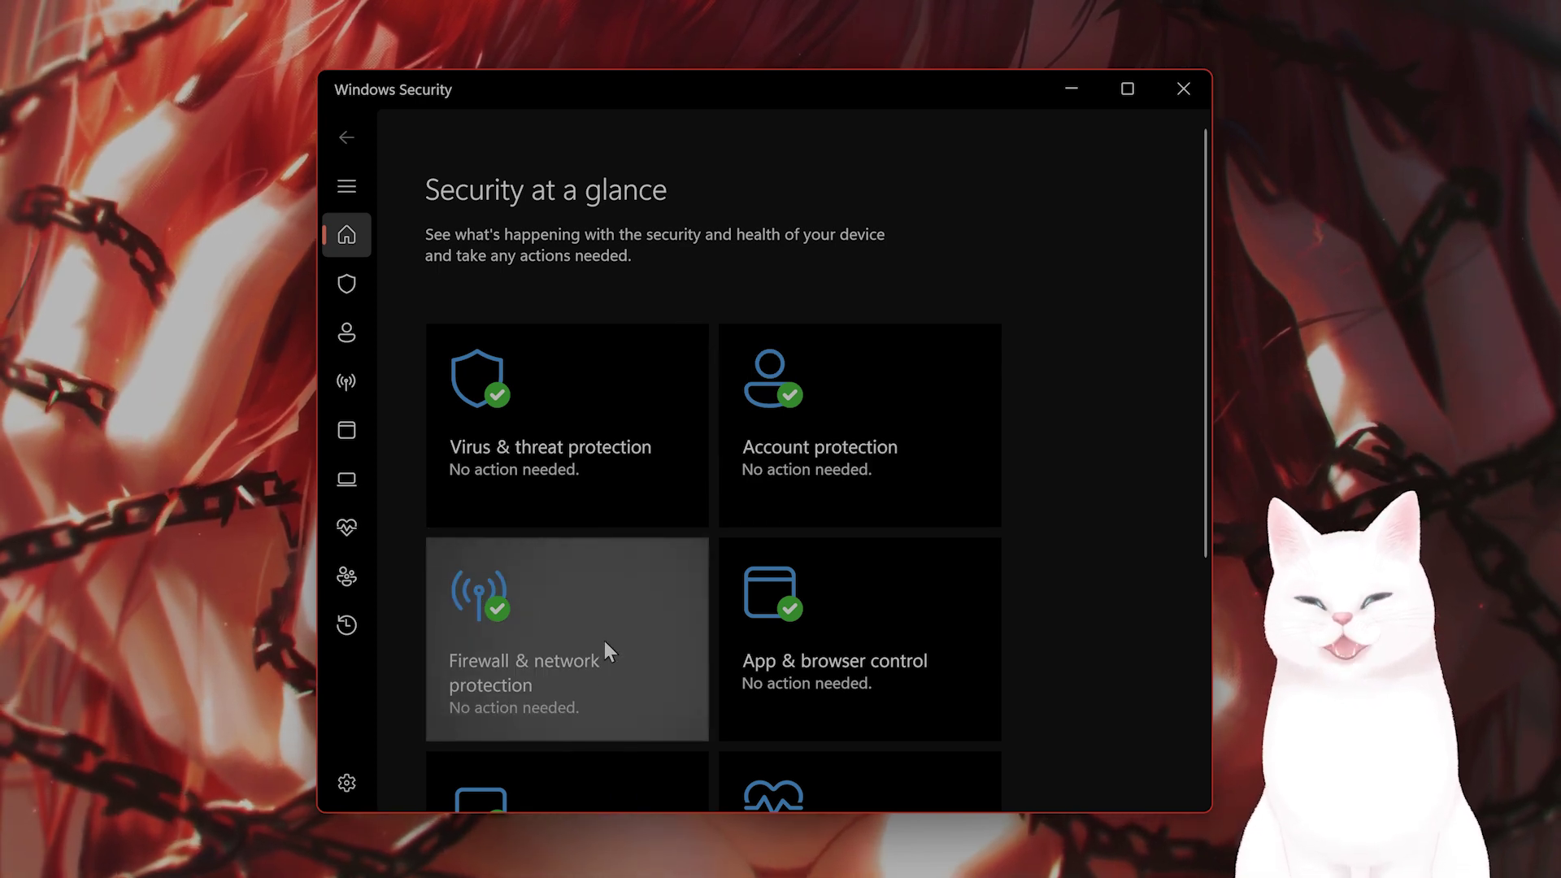
# Step: Verify Microsoft Defender Firewall is On for the Public network, then close Windows Security
pyautogui.click(604, 641)
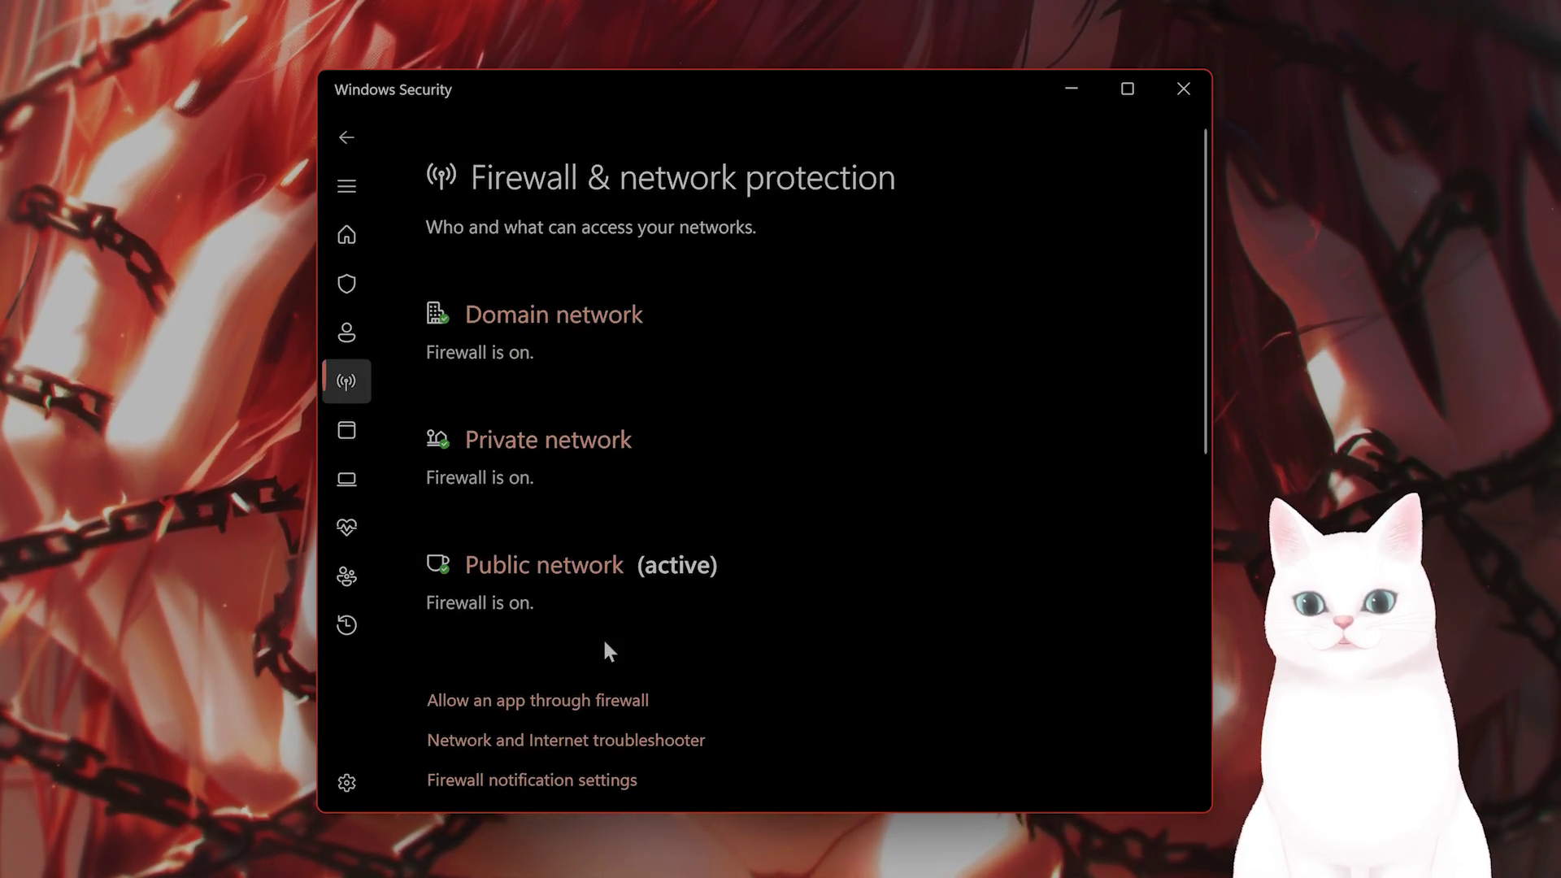
pyautogui.click(572, 554)
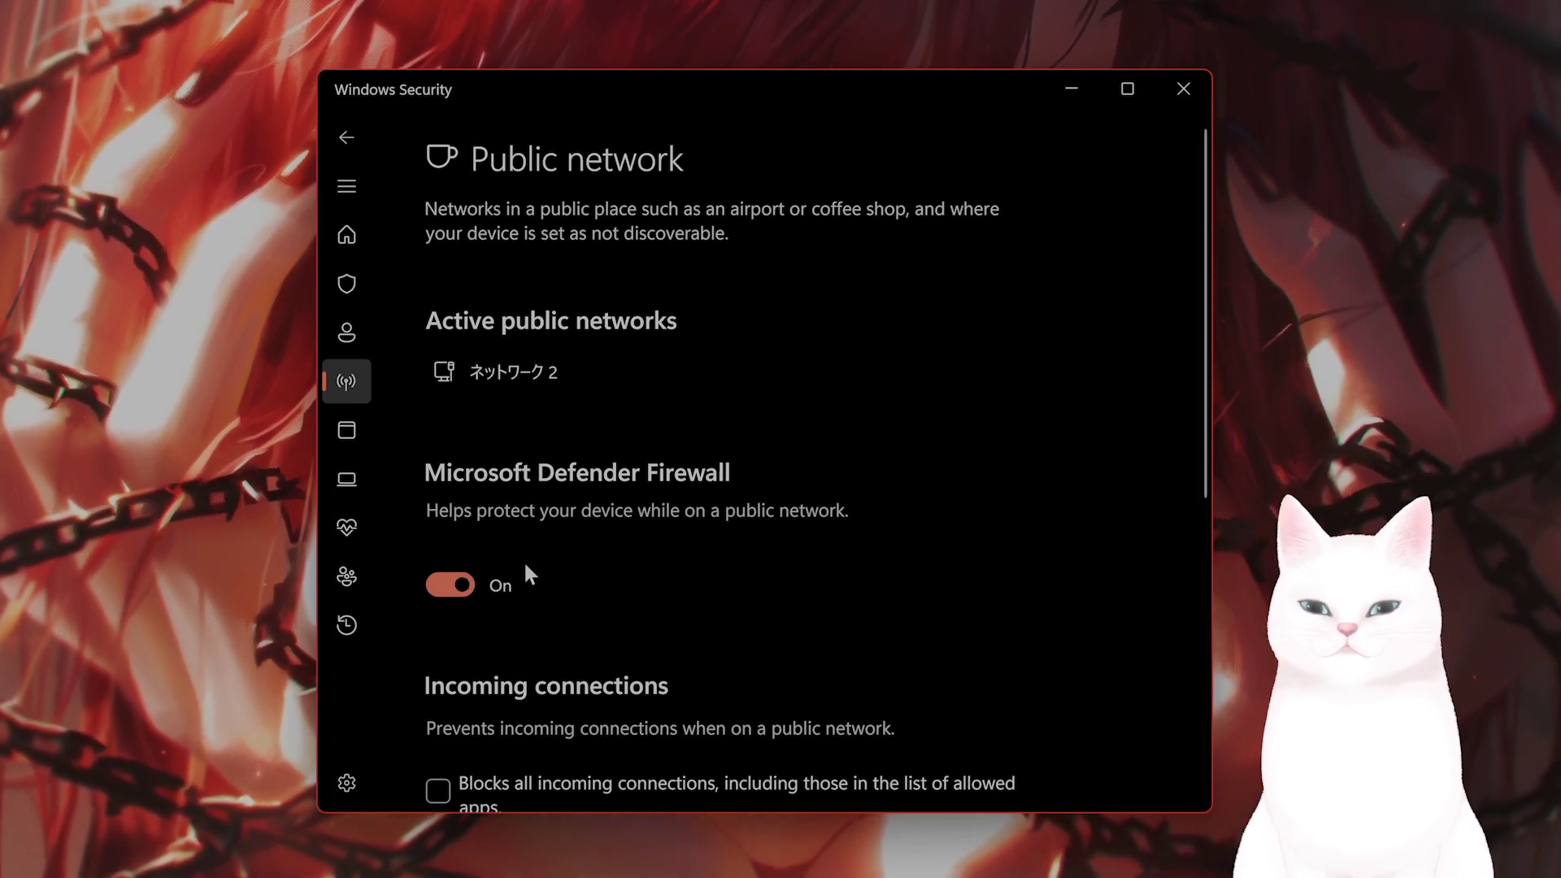
pyautogui.scroll(-6, 546, 569)
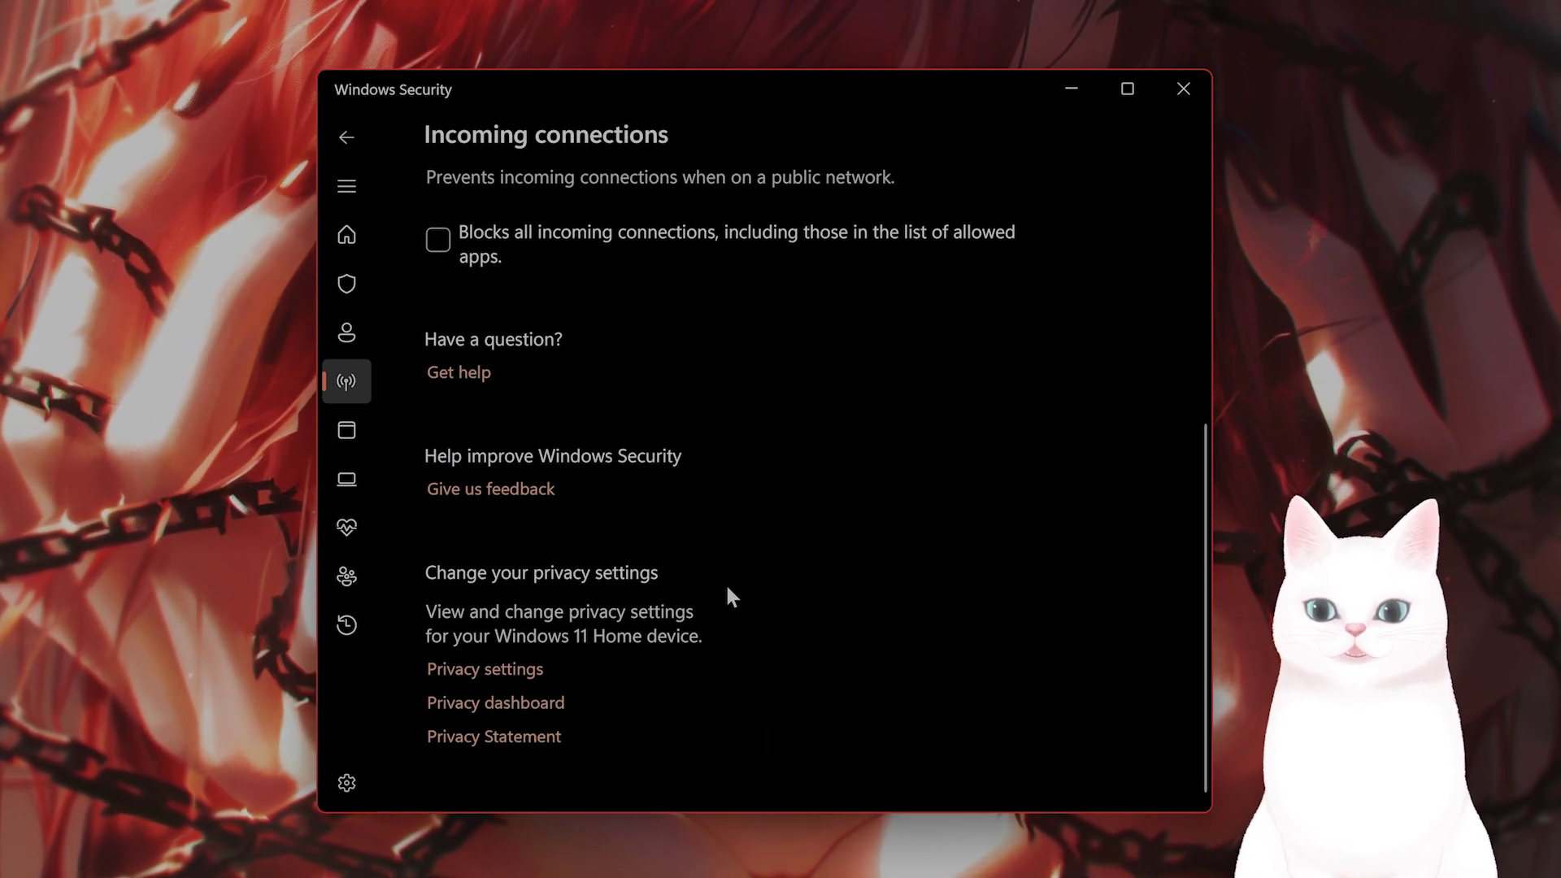
pyautogui.scroll(3, 752, 618)
pyautogui.scroll(-3, 744, 618)
pyautogui.scroll(6, 732, 642)
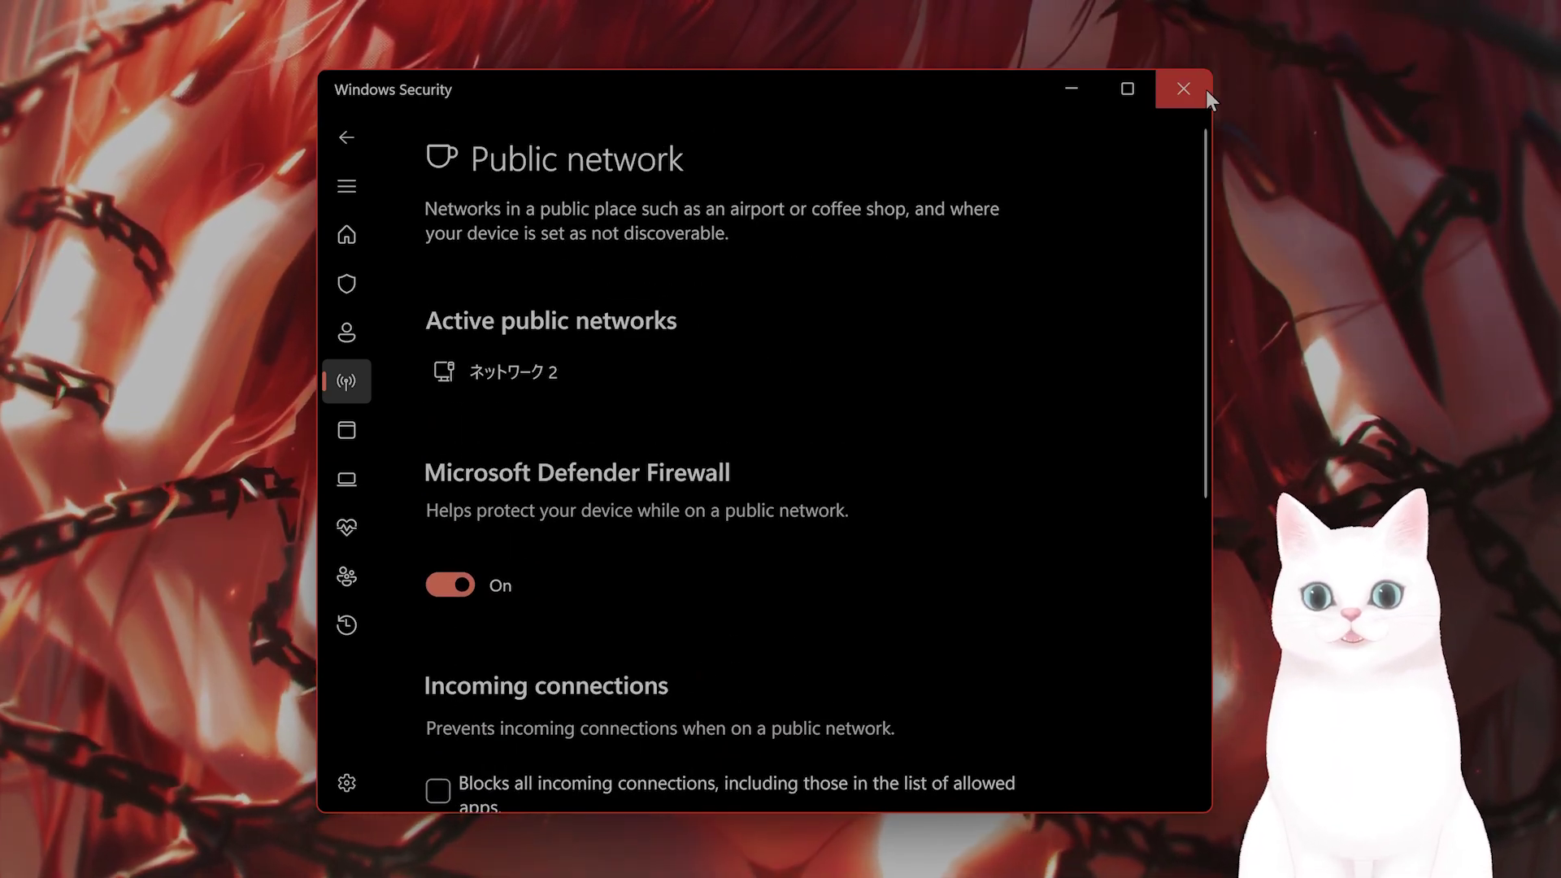
pyautogui.click(1187, 88)
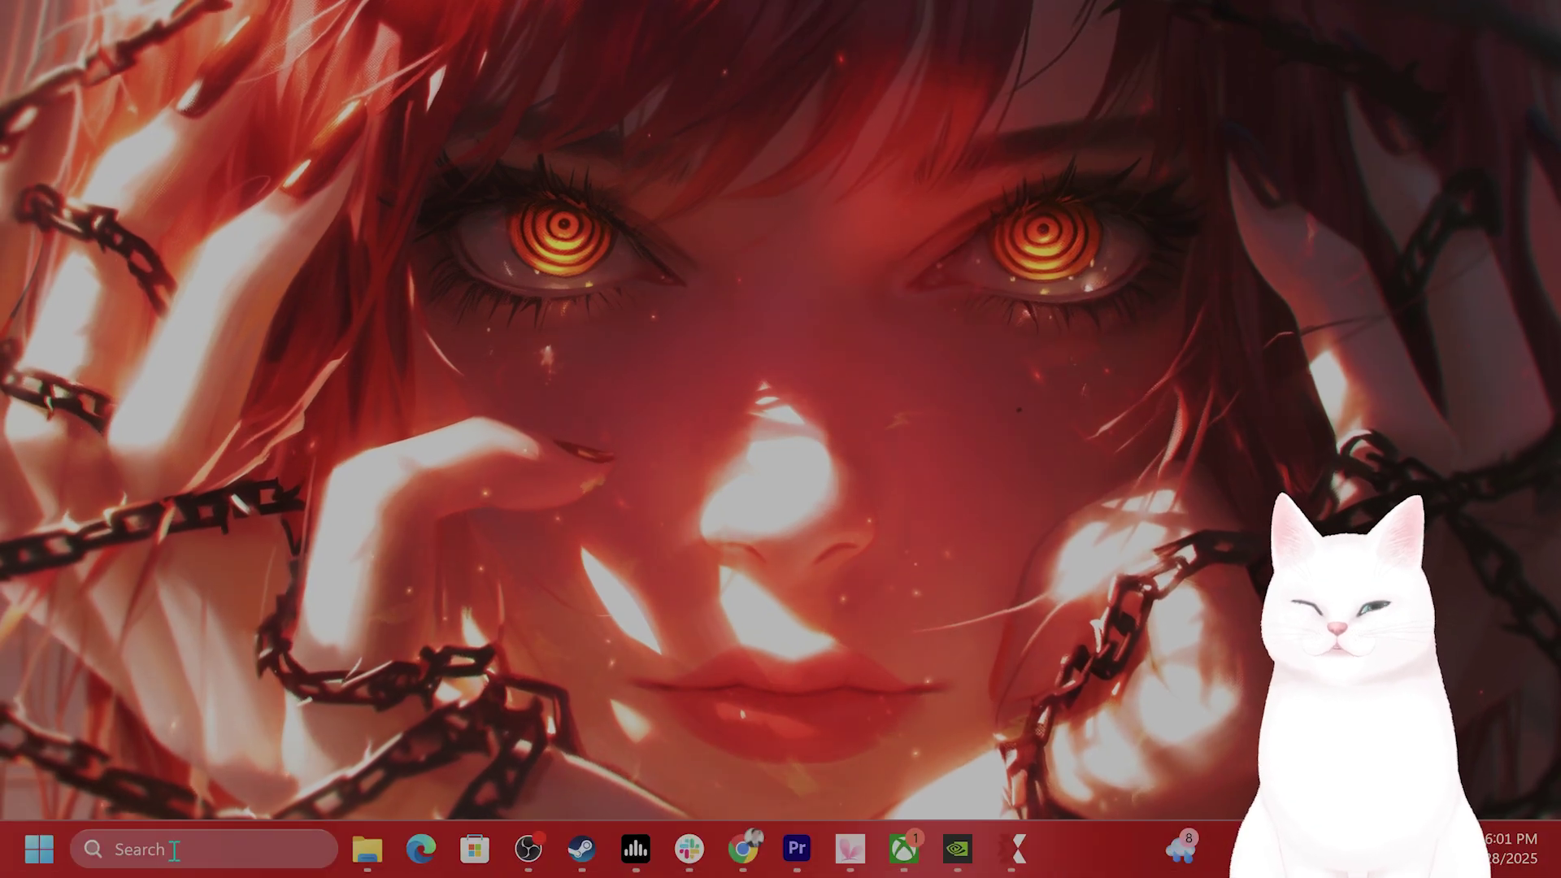
# Step: Search 'nv' from the taskbar and launch the NVIDIA App, which opens on its Drivers page
pyautogui.click(174, 849)
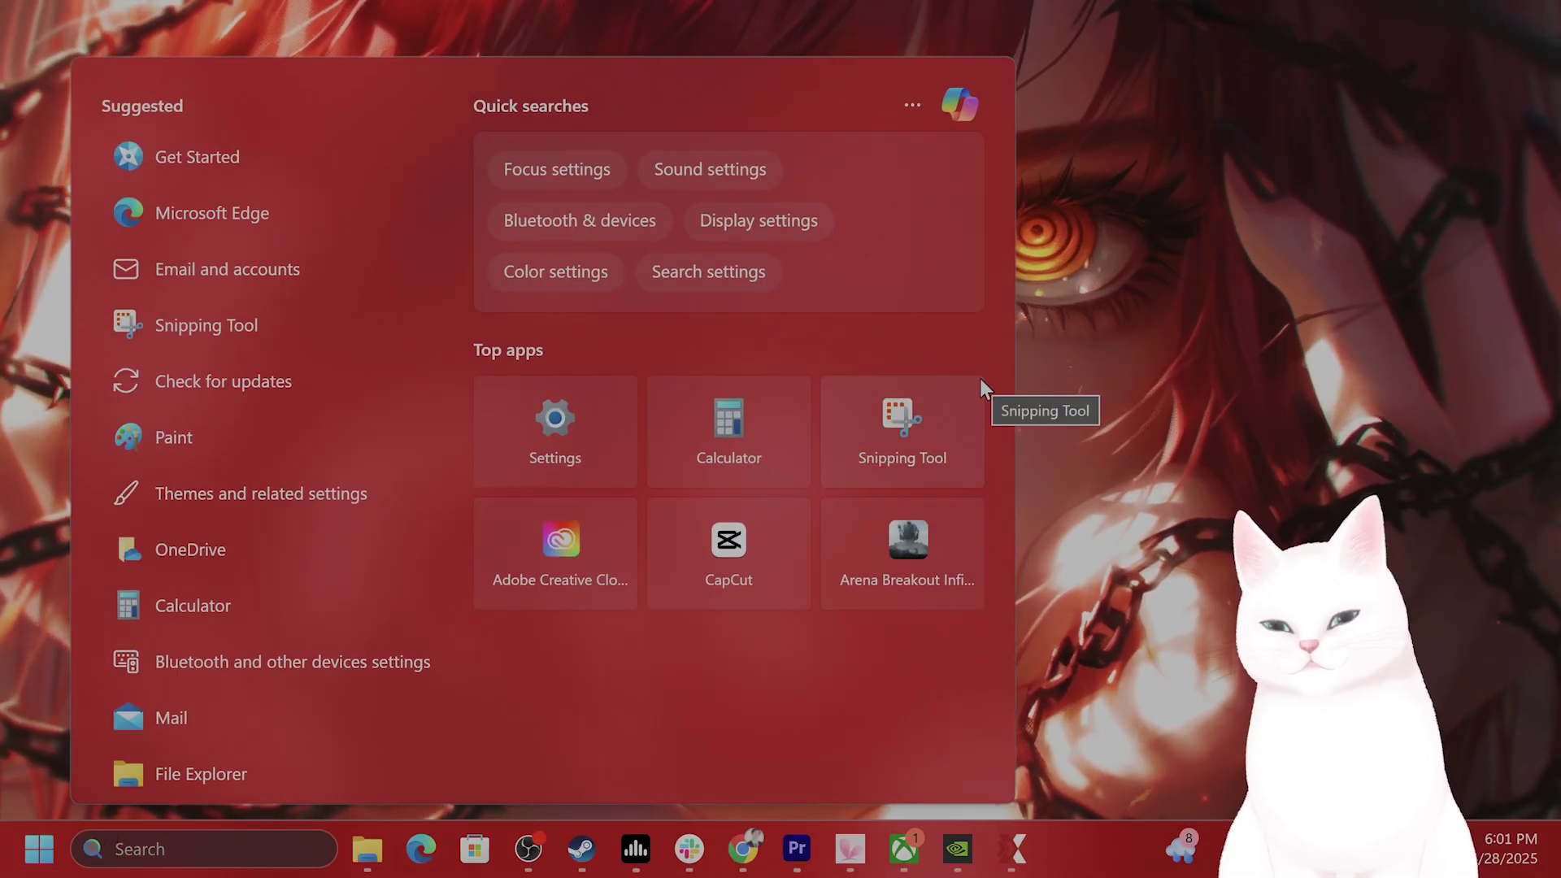
pyautogui.write('nv')
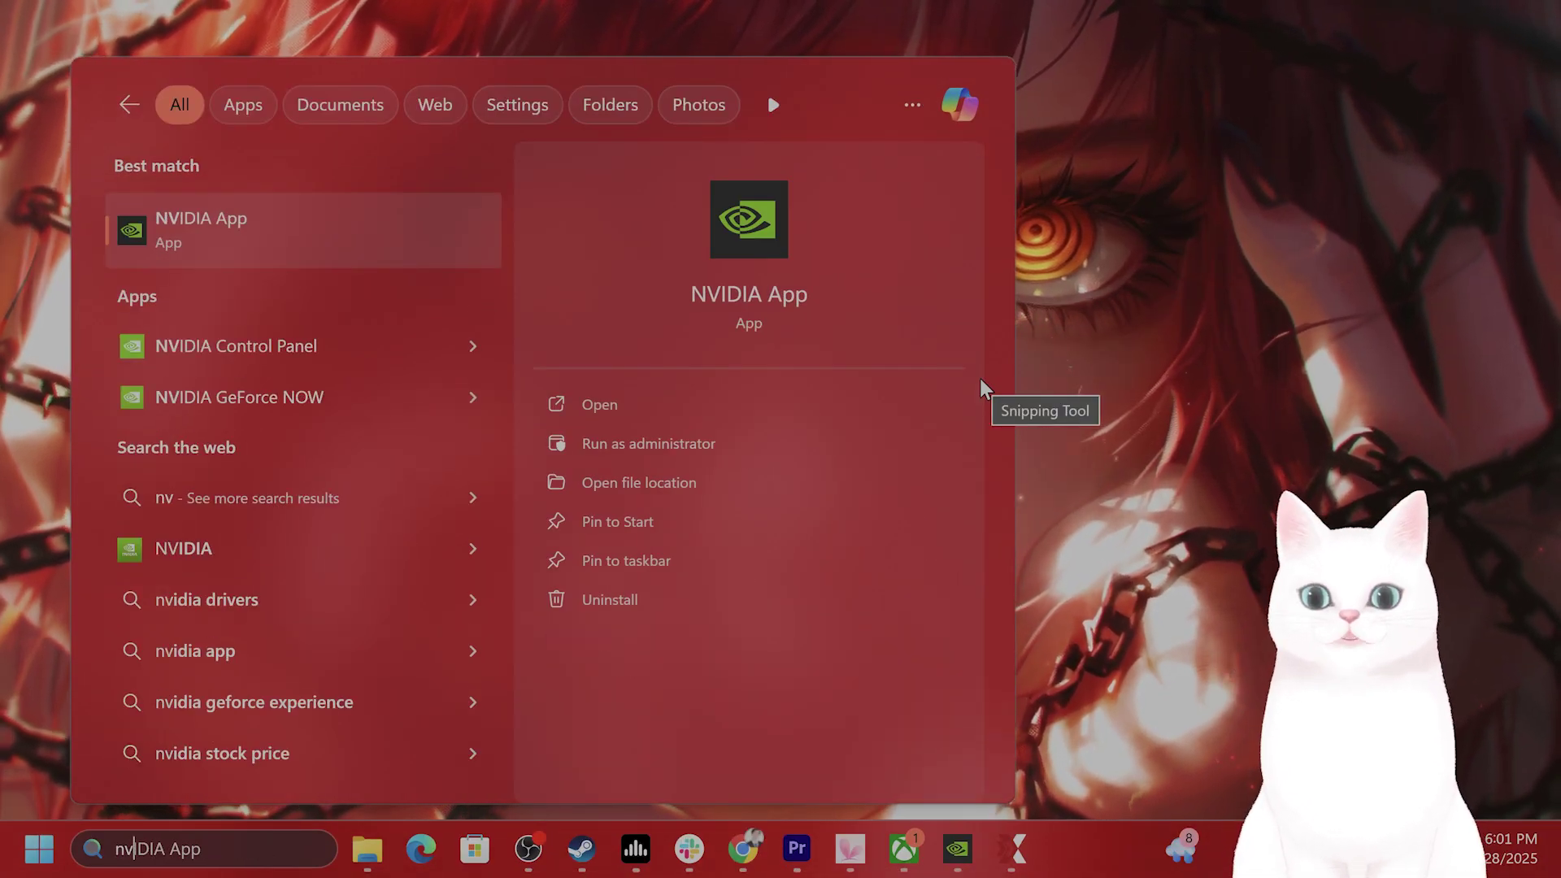
pyautogui.press('Return')
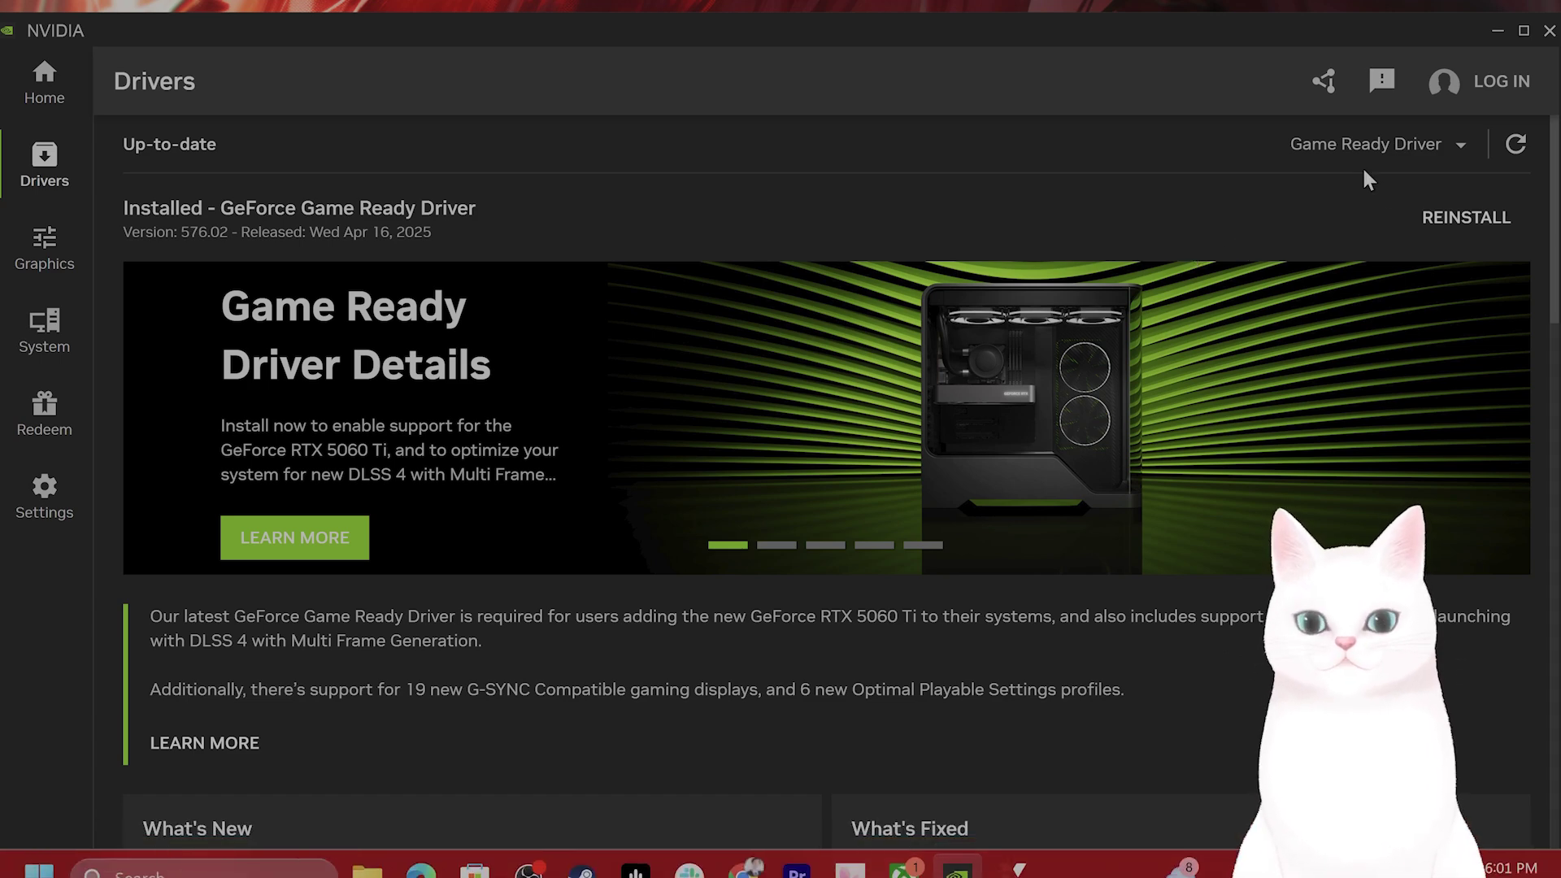
# Step: Confirm Game Ready Driver 576.02 shows Up-to-date, then minimize the NVIDIA App
pyautogui.click(1497, 31)
pyautogui.moveTo(146, 874)
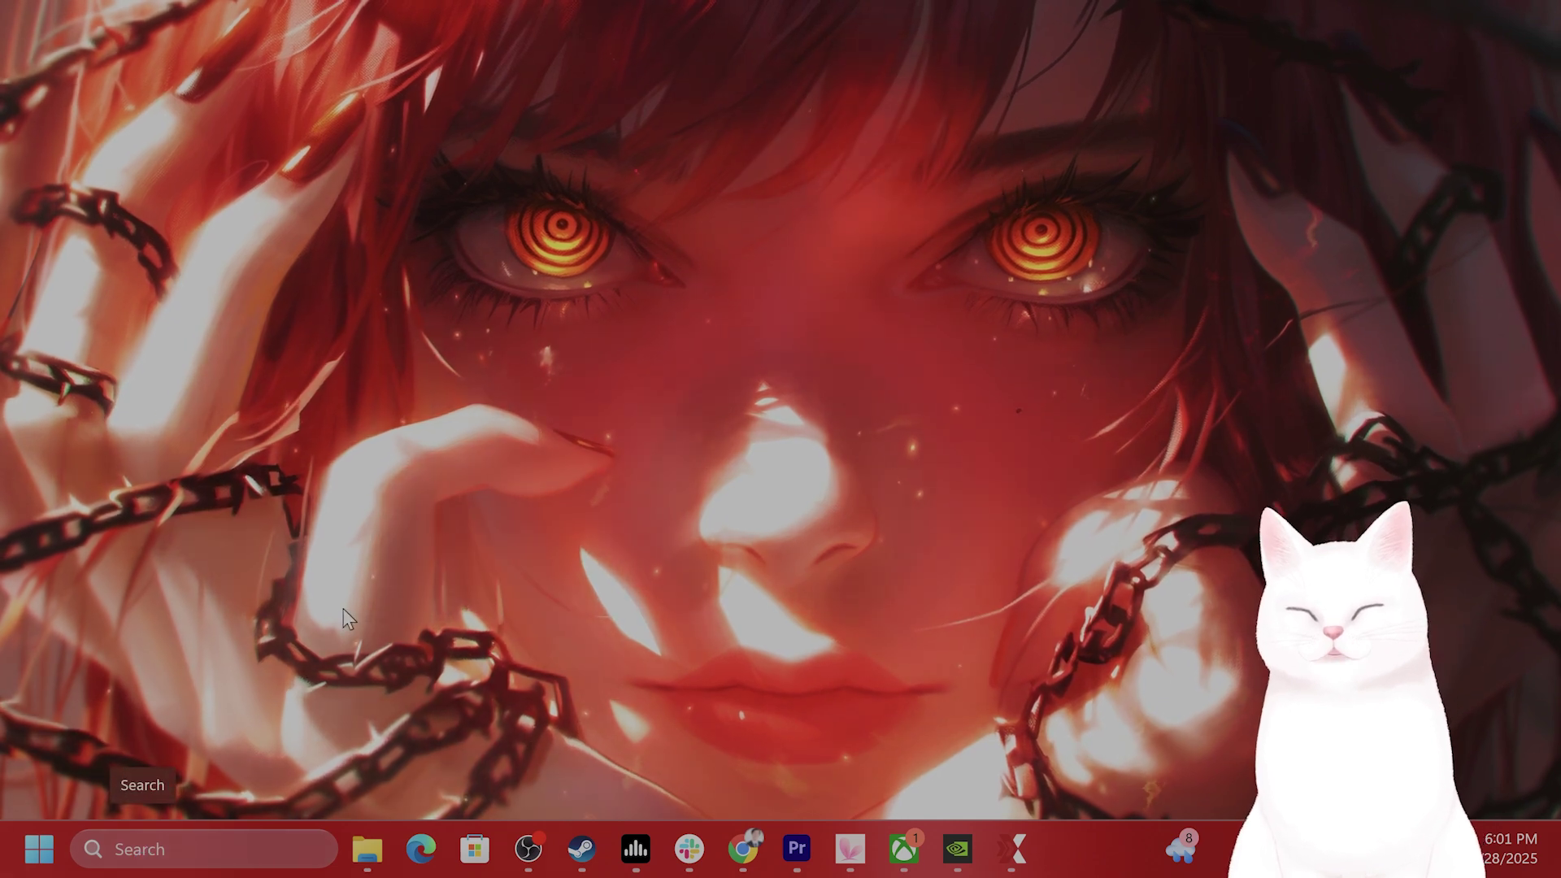
# Step: Open Settings via a 'set' search and view the Windows Update page reporting up to date
pyautogui.click(236, 846)
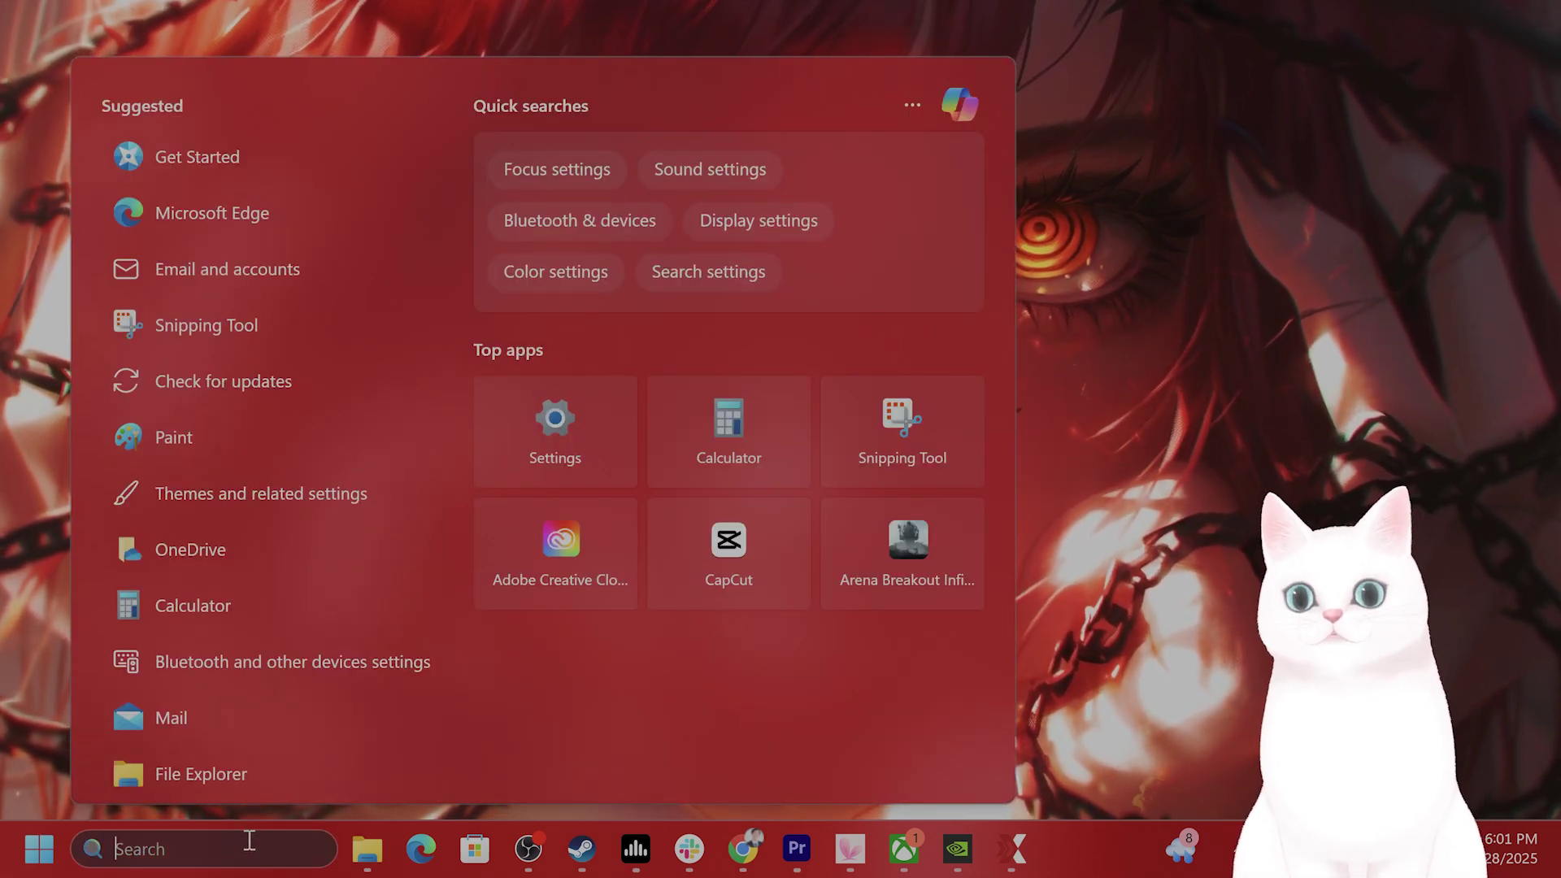
pyautogui.write('set')
pyautogui.press('Return')
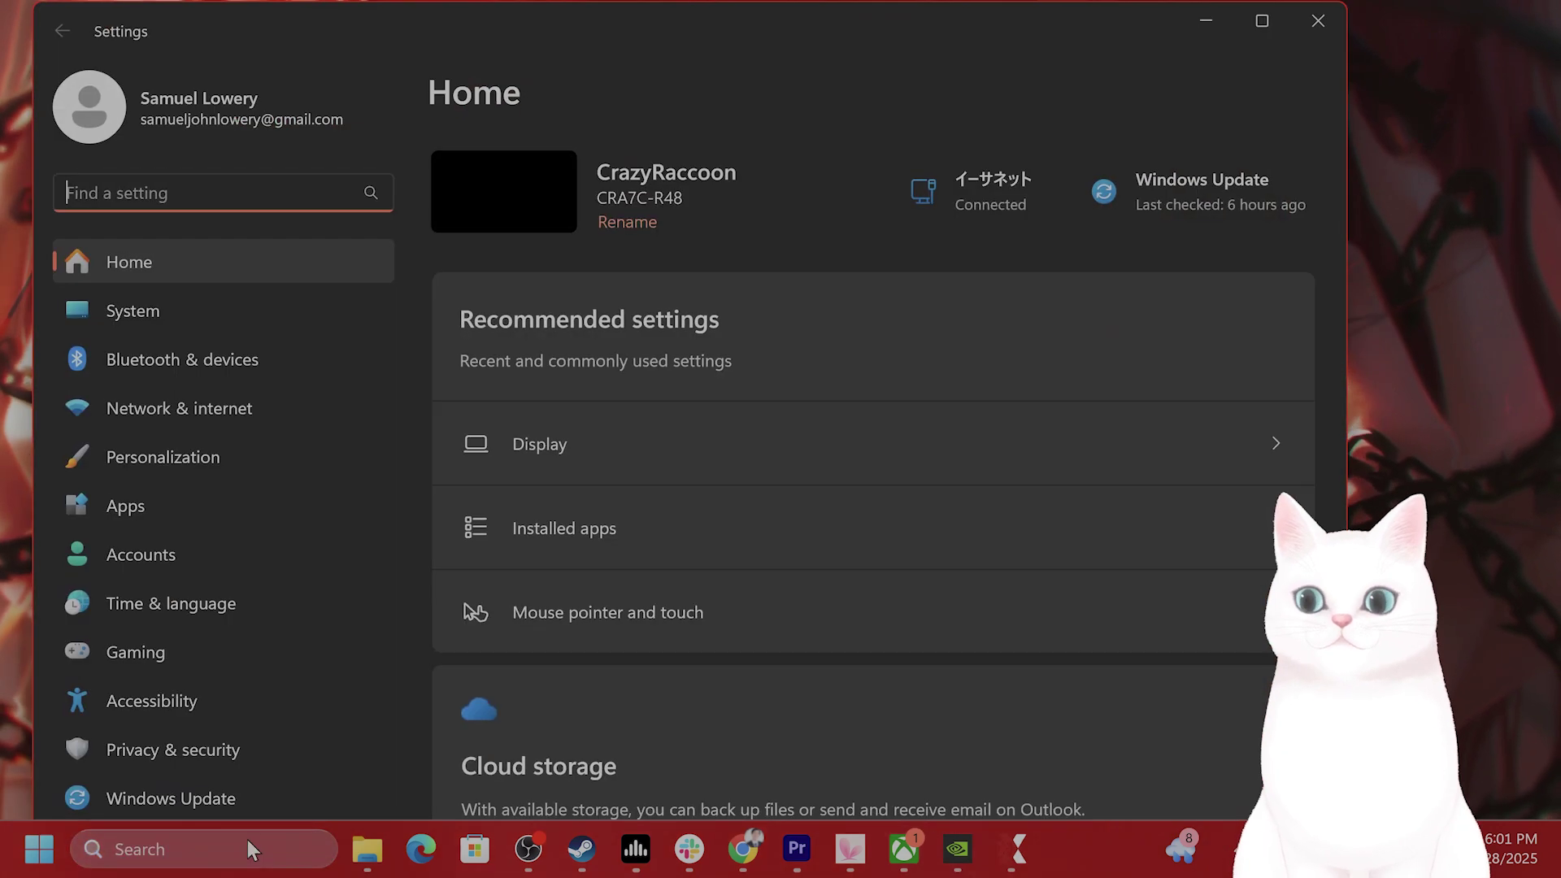
pyautogui.click(229, 803)
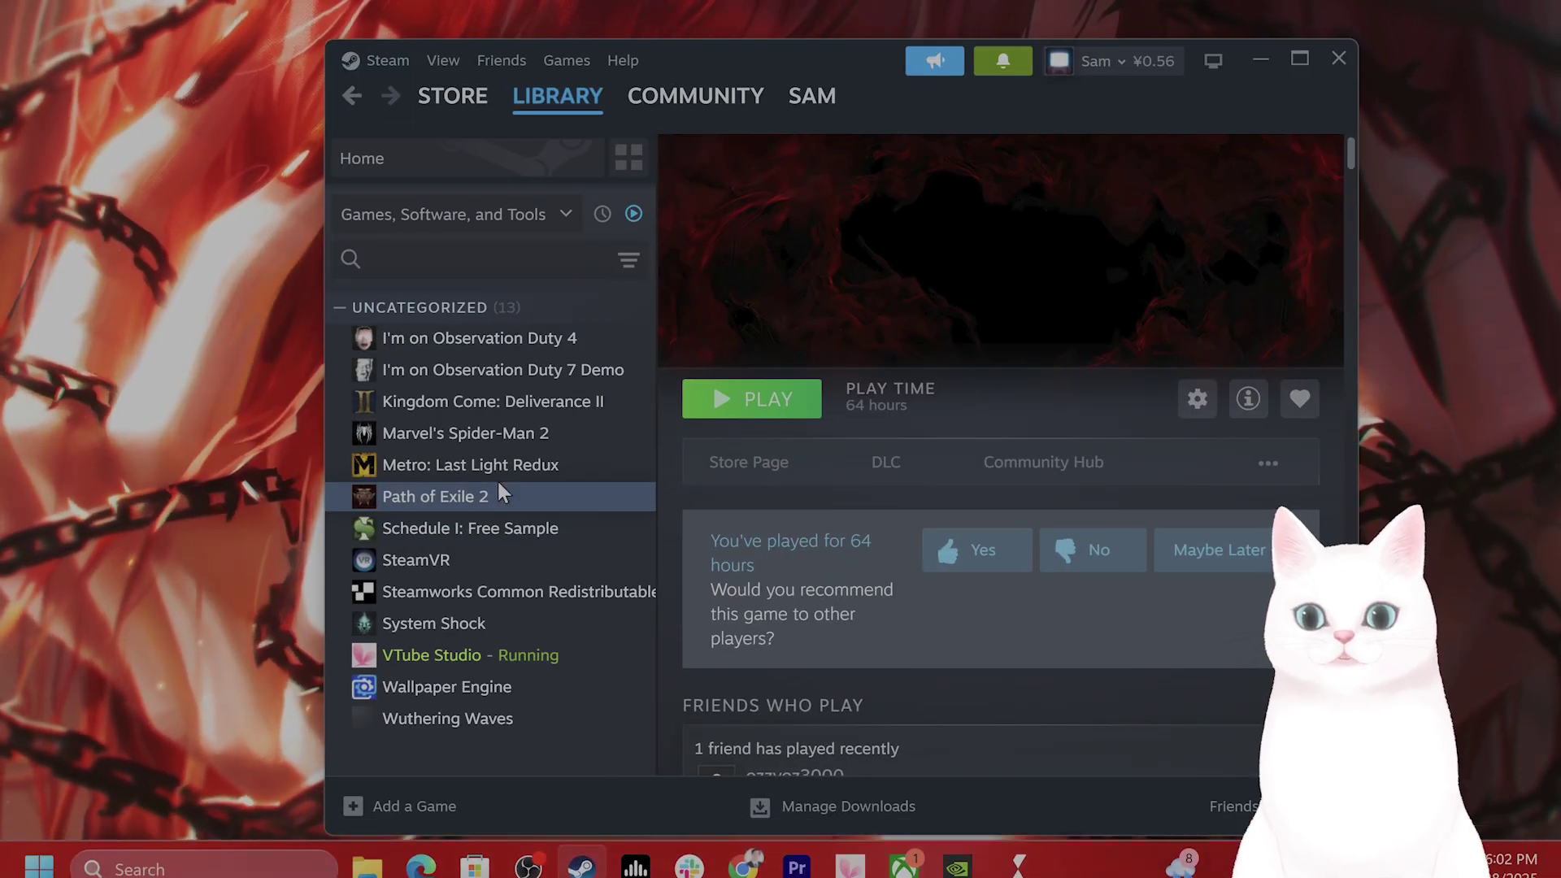
# Step: Check Path of Exile 2's installed files in its Steam properties, then close the properties
pyautogui.rightClick(477, 497)
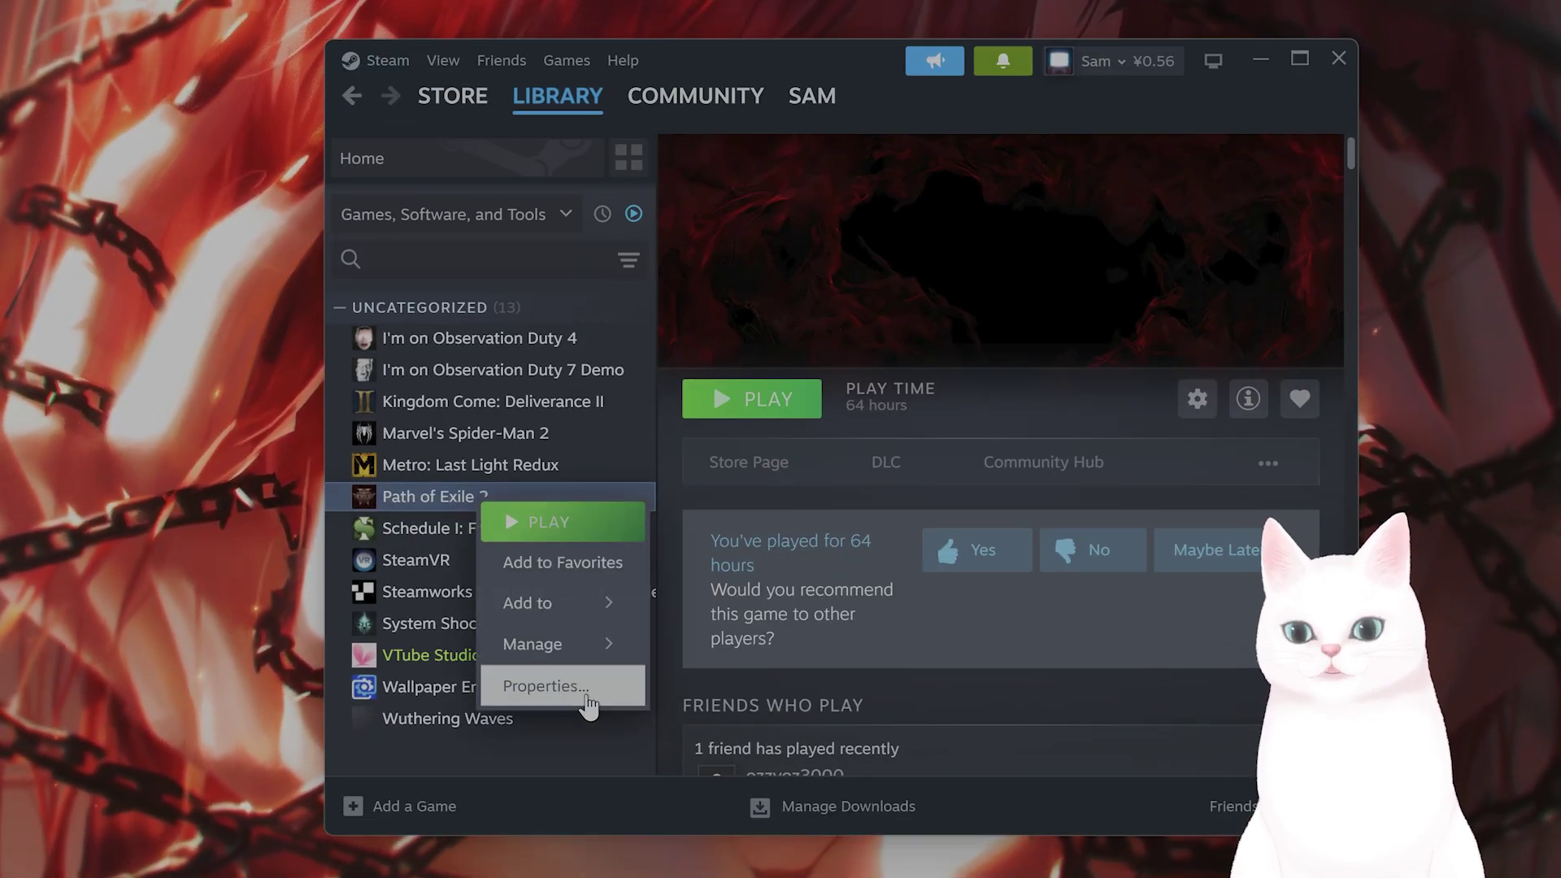
pyautogui.click(648, 773)
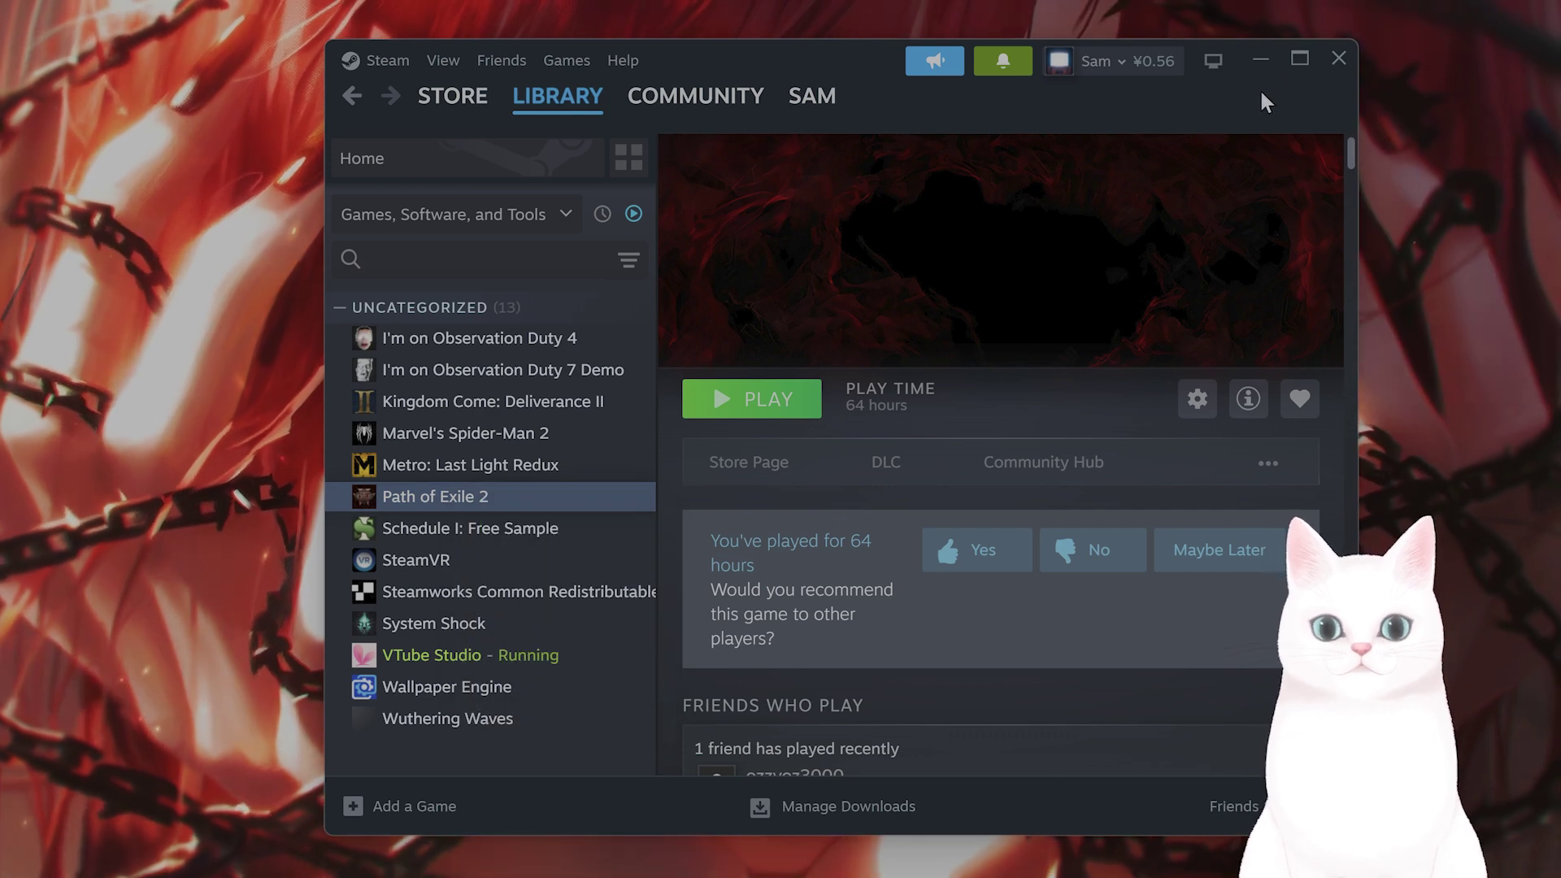
pyautogui.rightClick(472, 504)
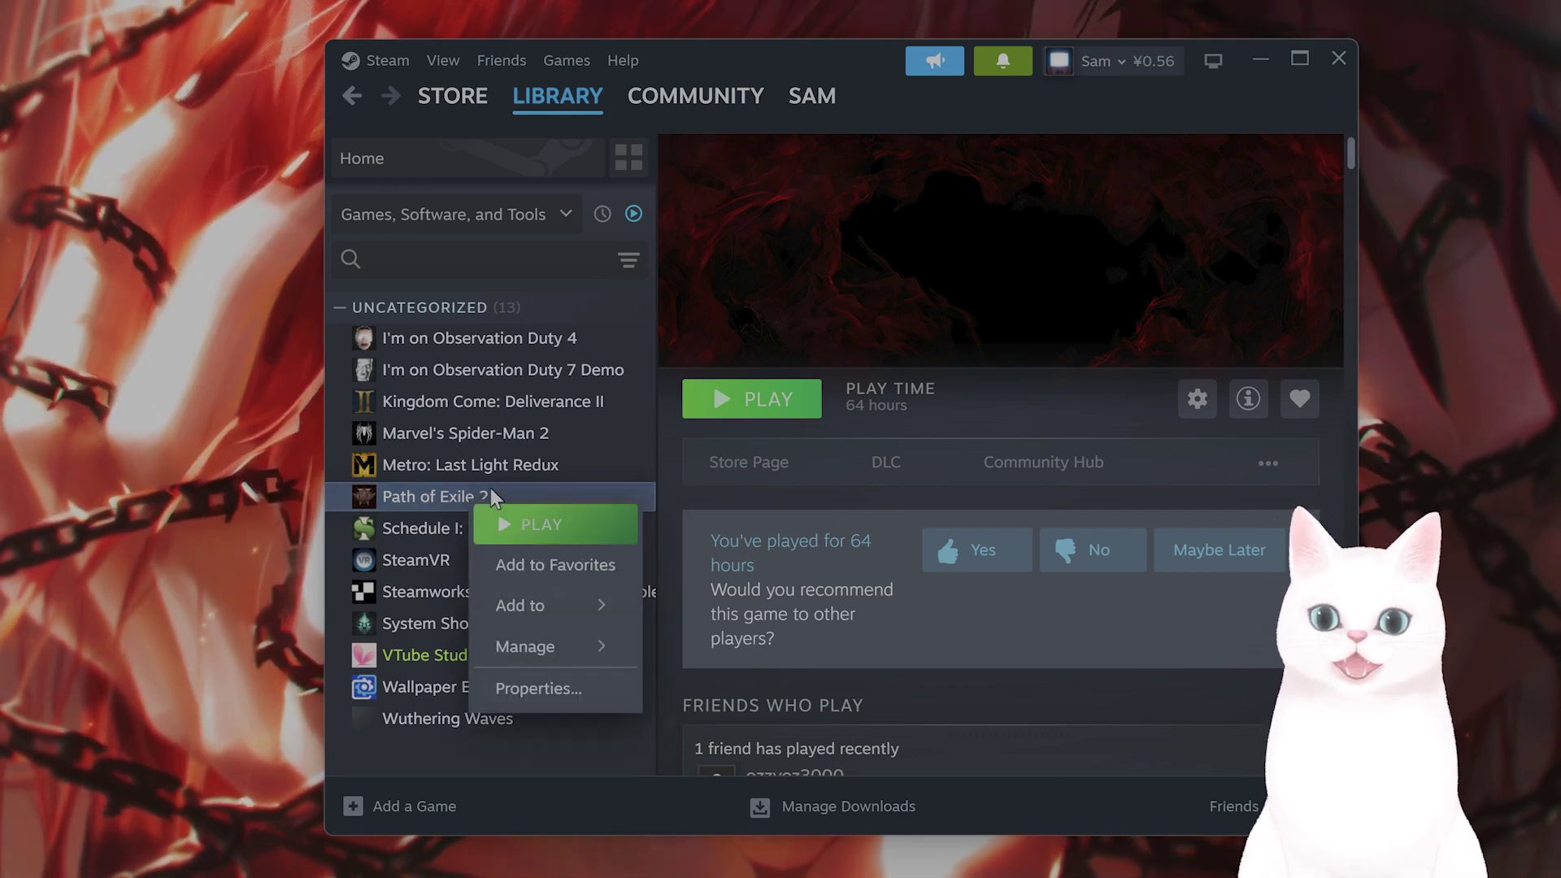
pyautogui.click(538, 688)
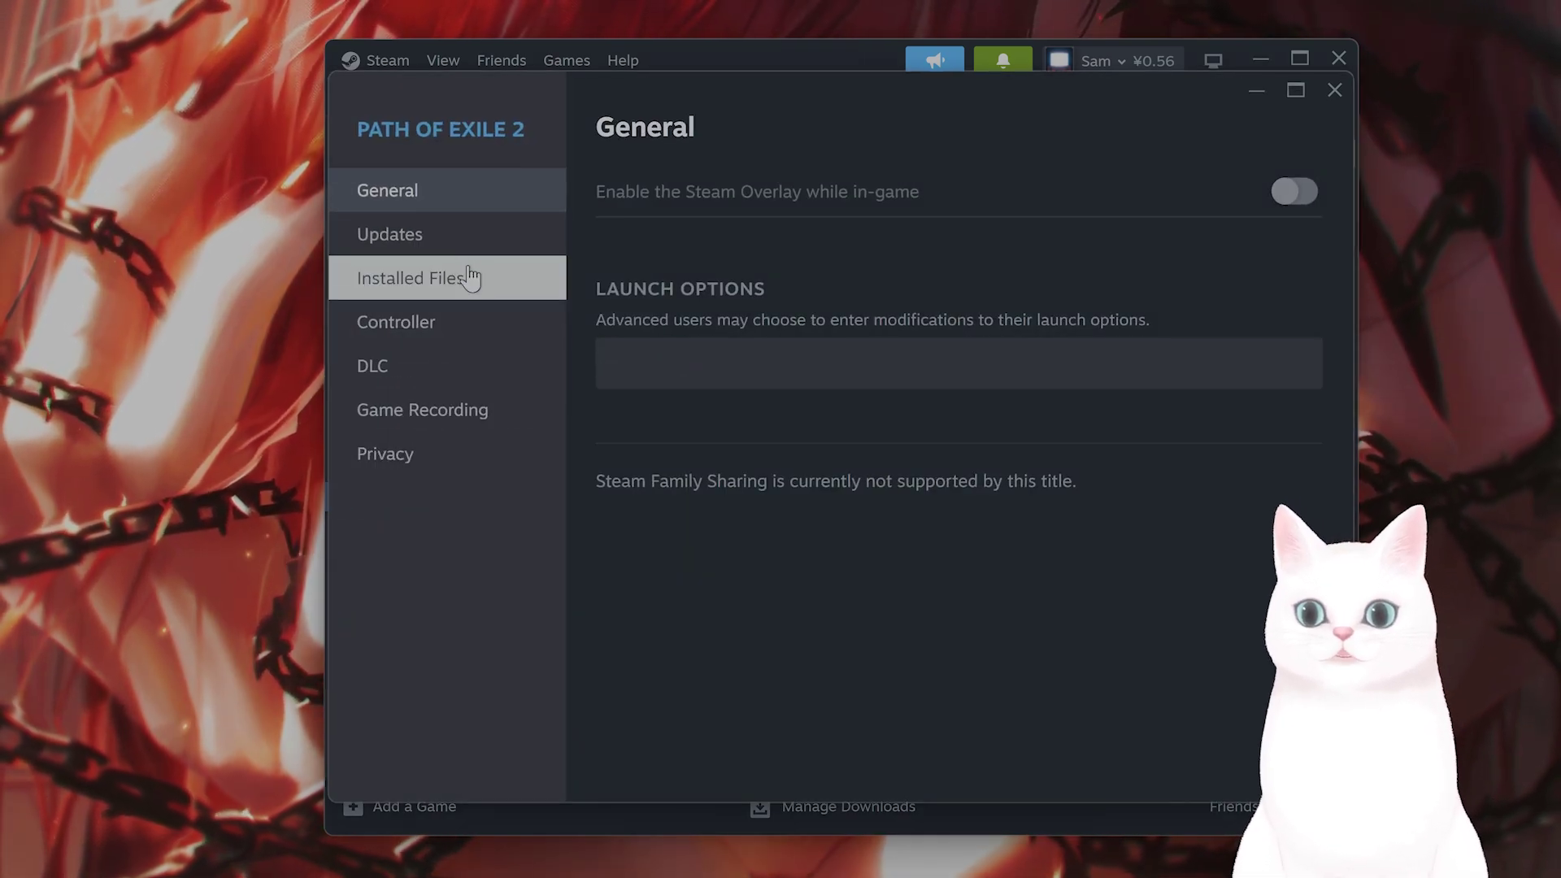
pyautogui.click(467, 278)
pyautogui.click(1334, 89)
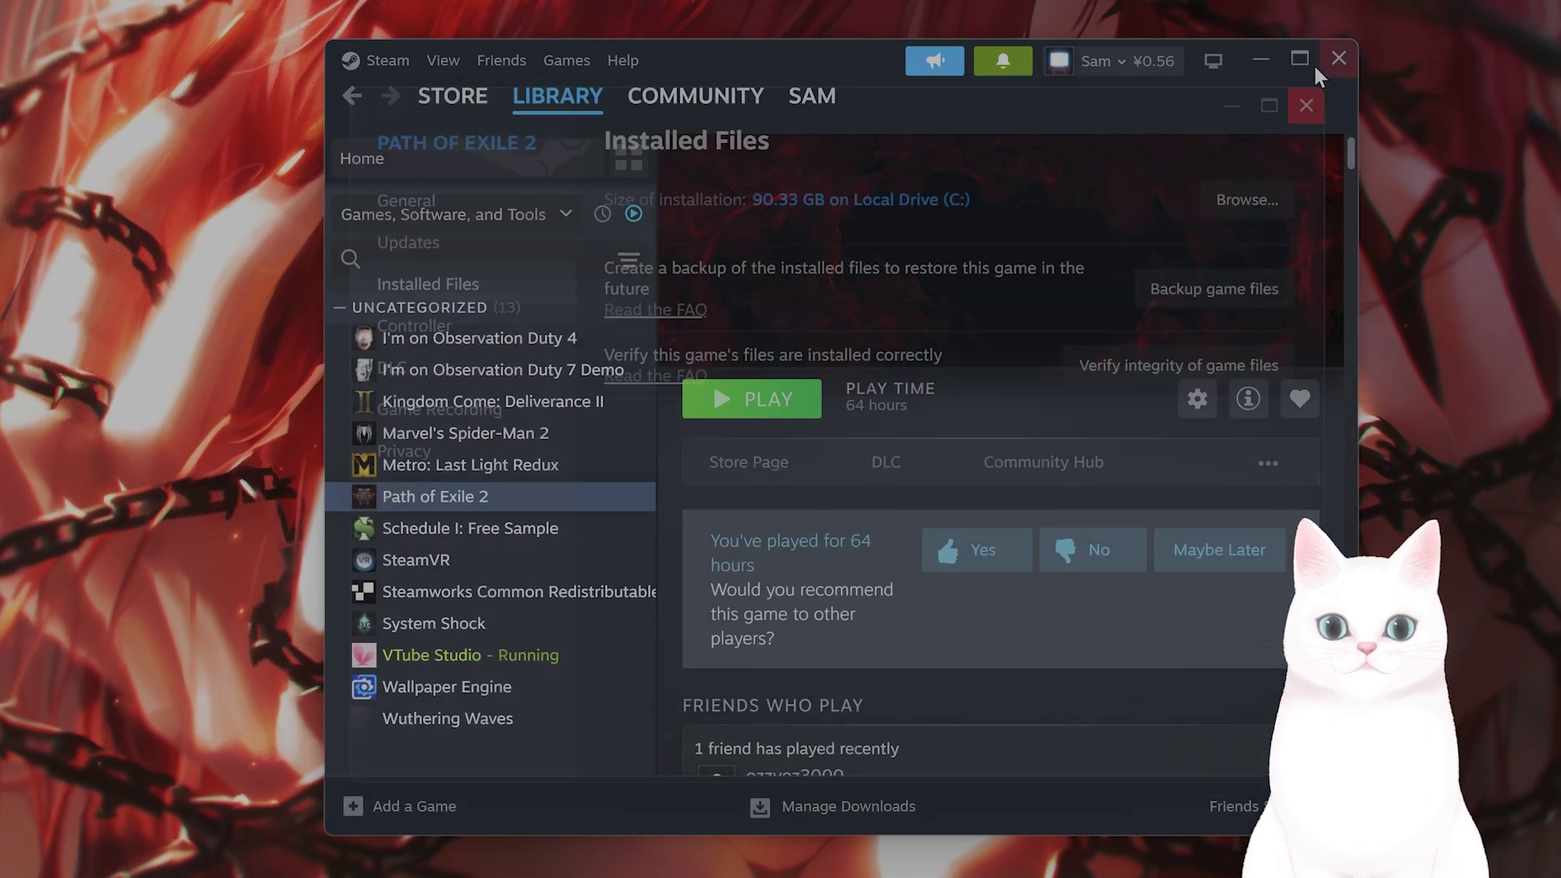
# Step: In the Xbox app, open Manage for Clair Obscur: Expedition 33 and view its Files details
pyautogui.click(904, 848)
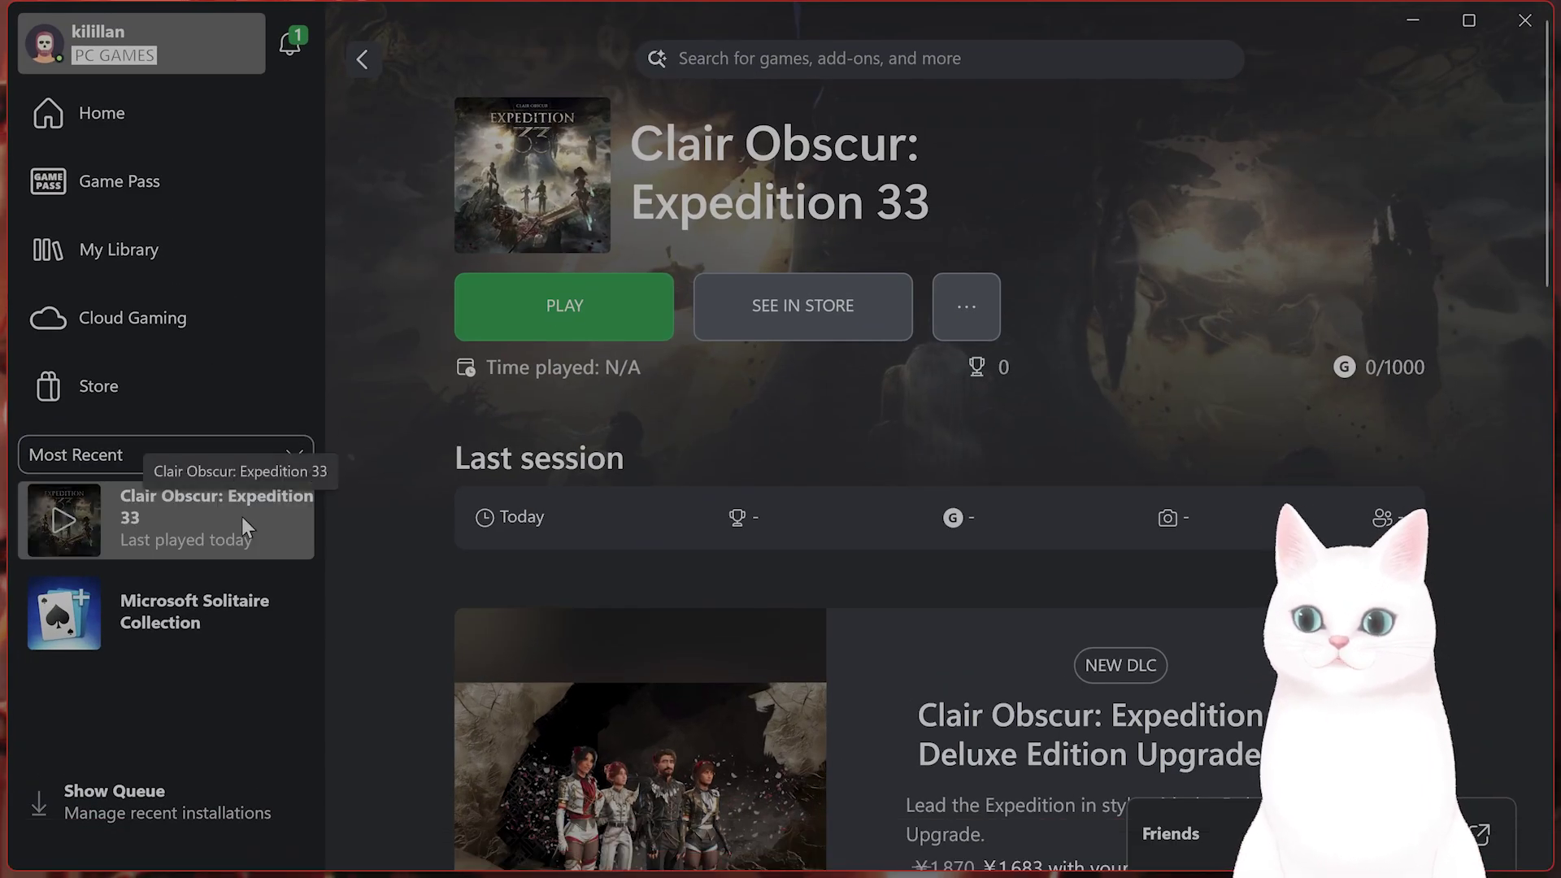
pyautogui.rightClick(241, 515)
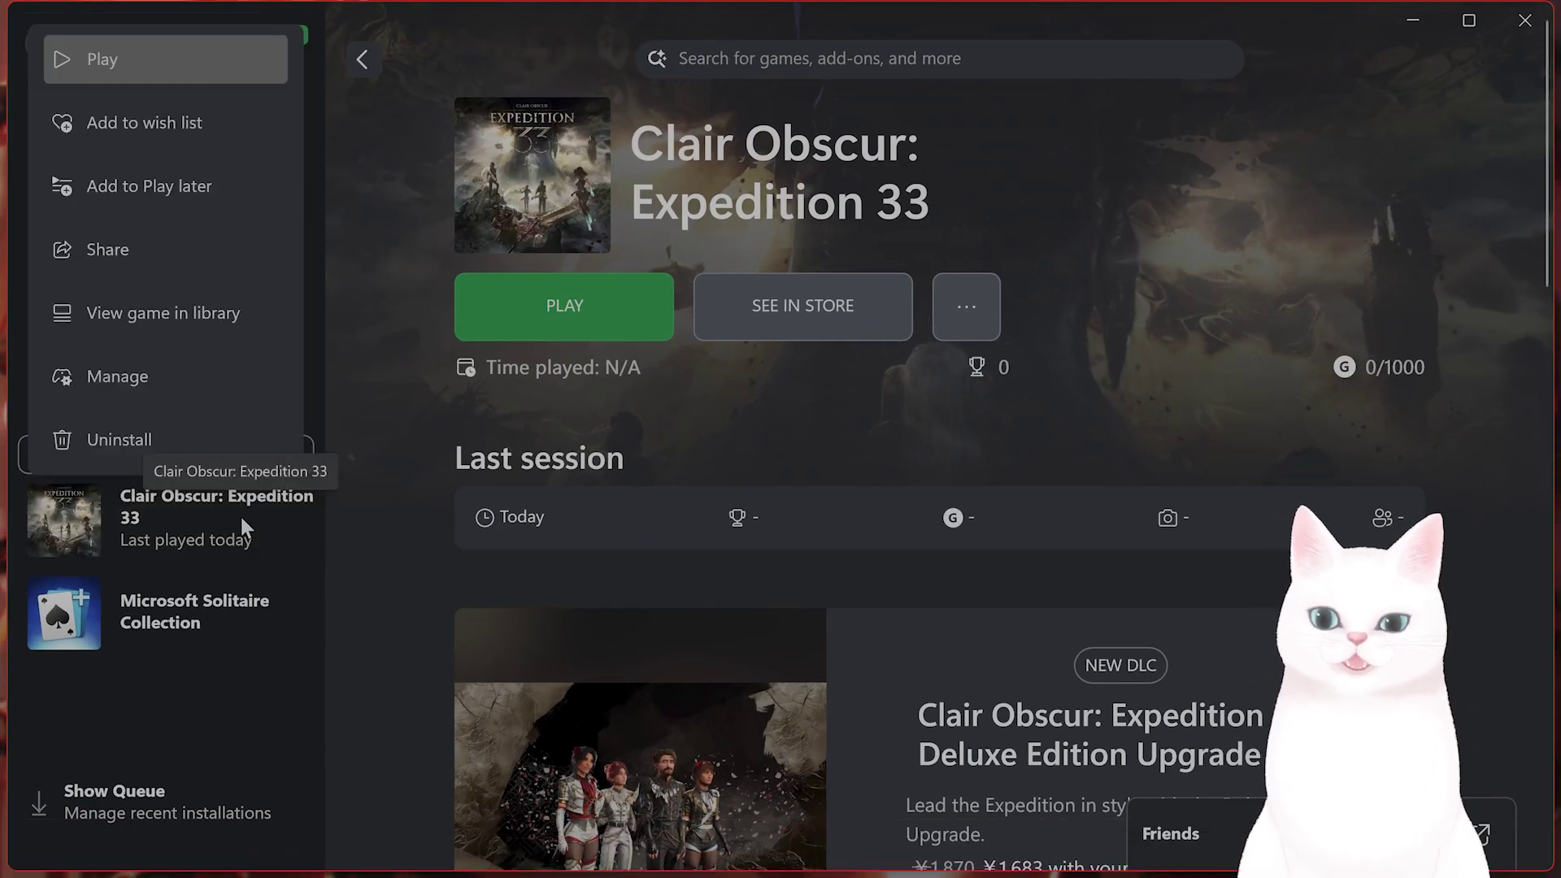
pyautogui.click(218, 389)
pyautogui.click(801, 179)
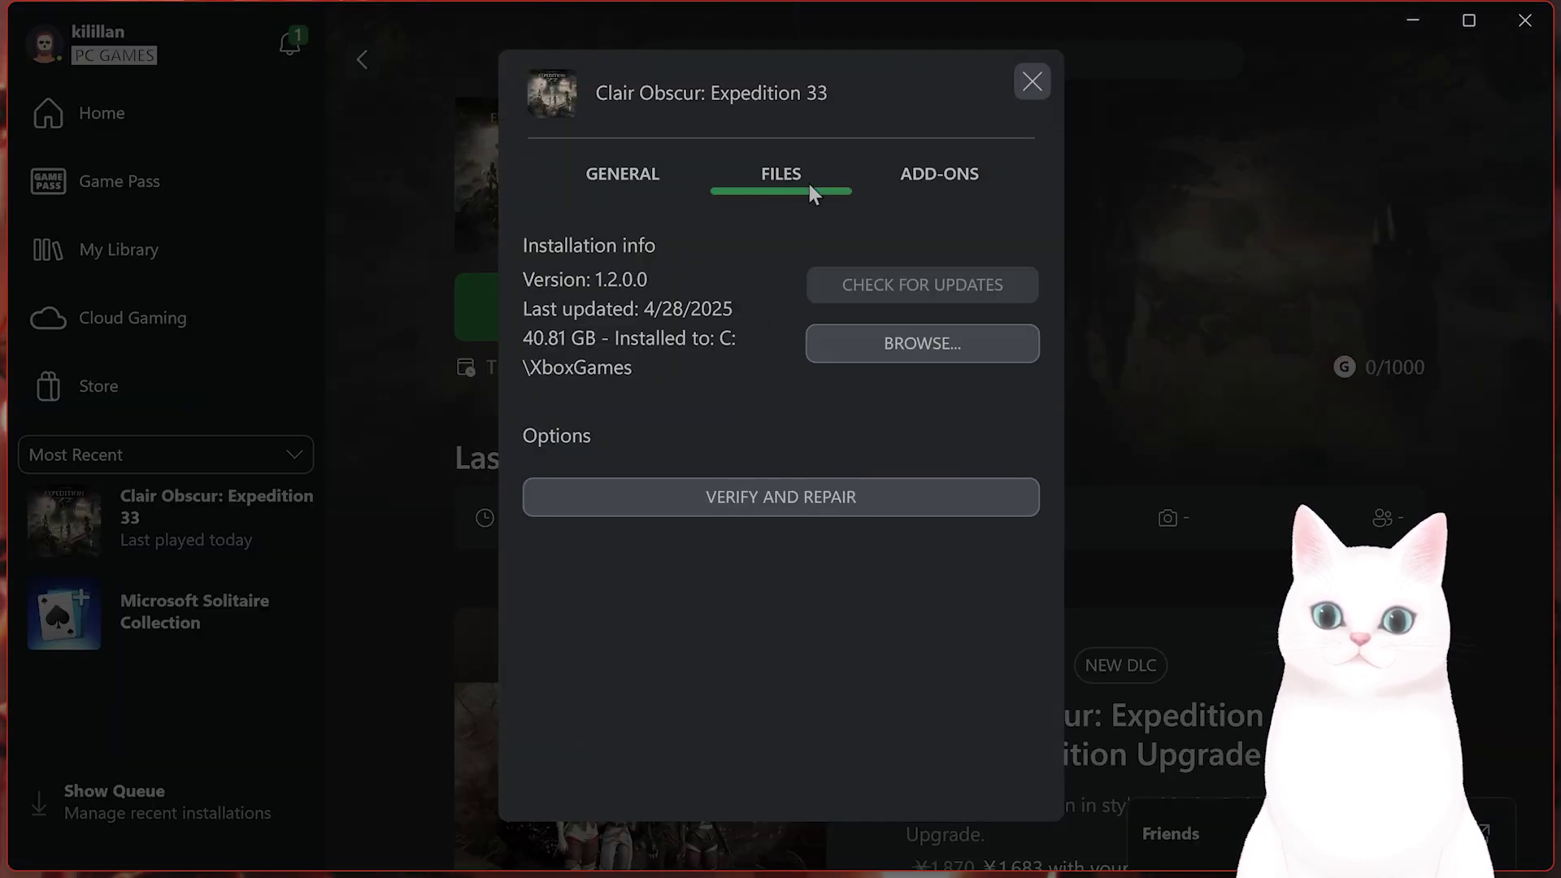
# Step: Browse to Clair Obscur- Expedition 33\Content\Sandfall\Binaries\WinGDK and select SandFall-WinGDK-Shipping.exe
pyautogui.click(919, 352)
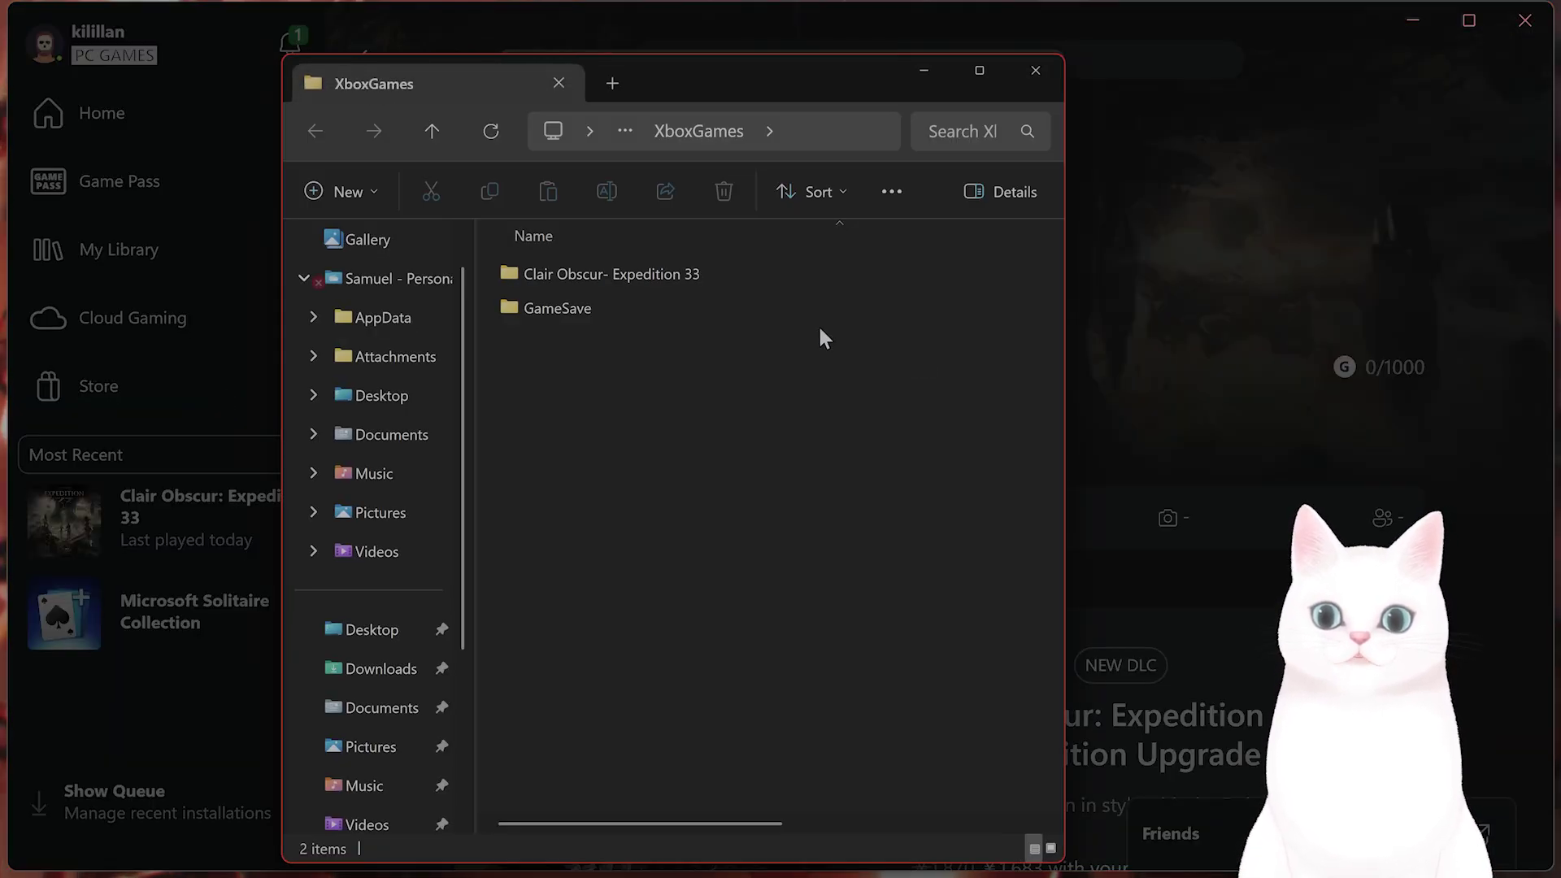
pyautogui.moveTo(1063, 303); pyautogui.dragTo(1447, 326)
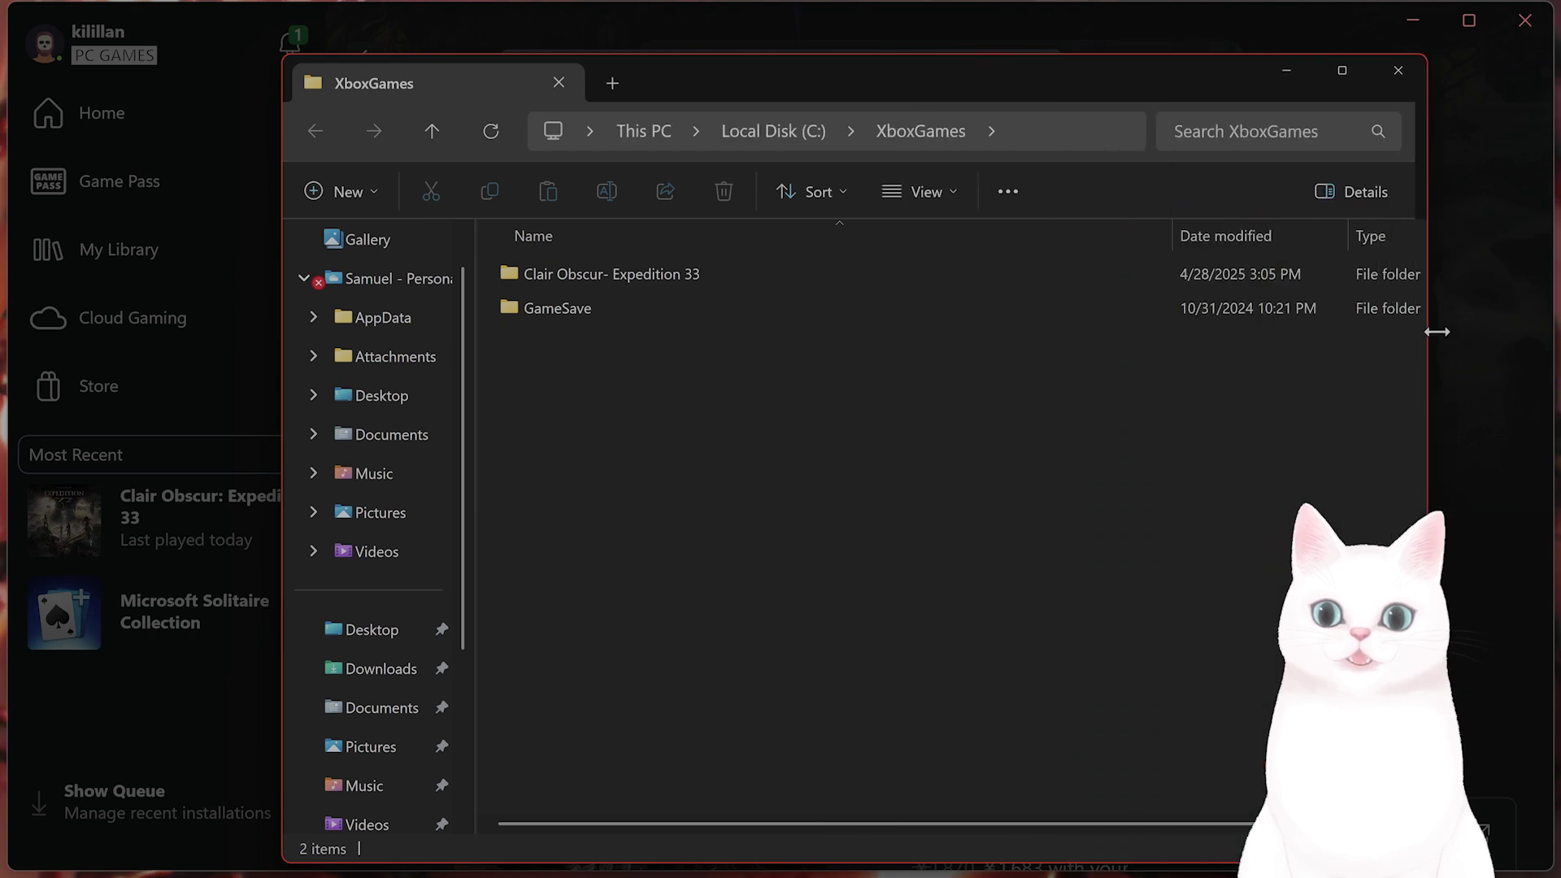
pyautogui.doubleClick(661, 281)
pyautogui.doubleClick(655, 283)
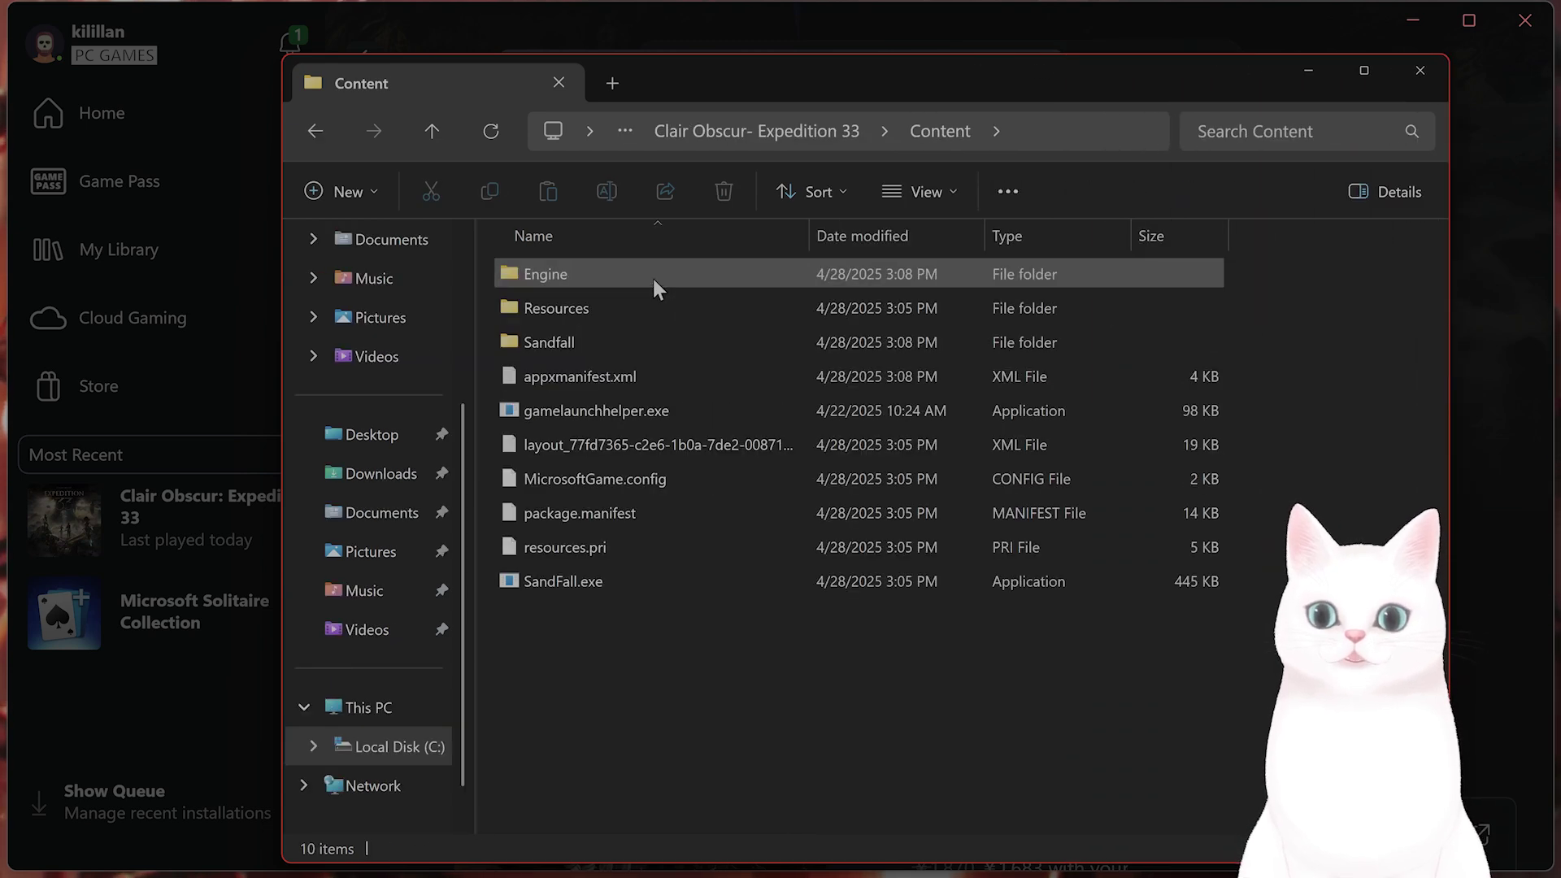
pyautogui.click(635, 334)
pyautogui.doubleClick(634, 334)
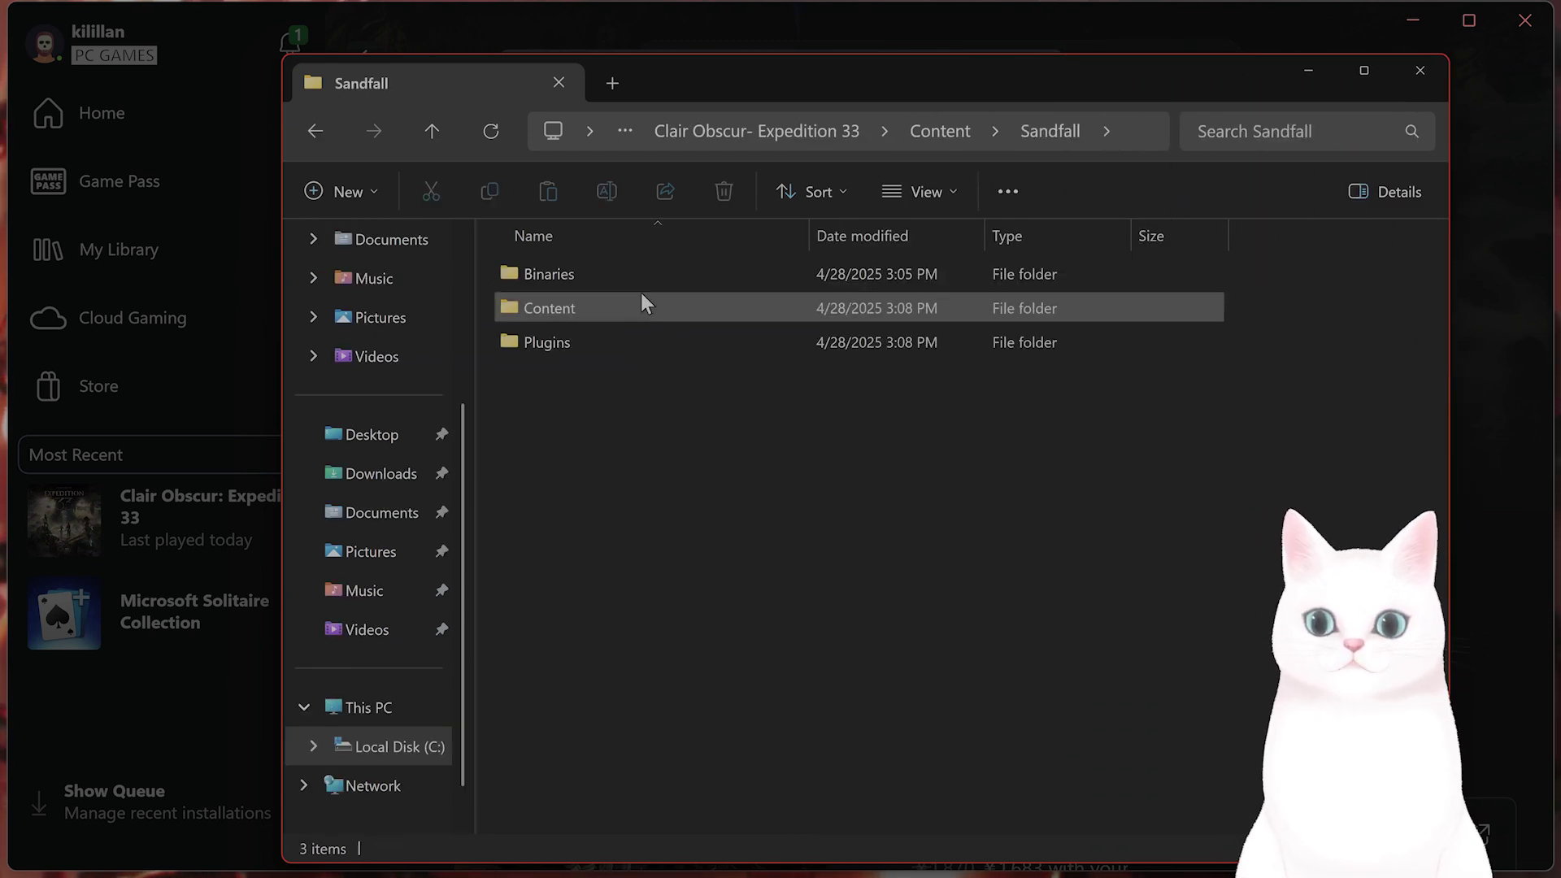
pyautogui.click(642, 281)
pyautogui.doubleClick(642, 281)
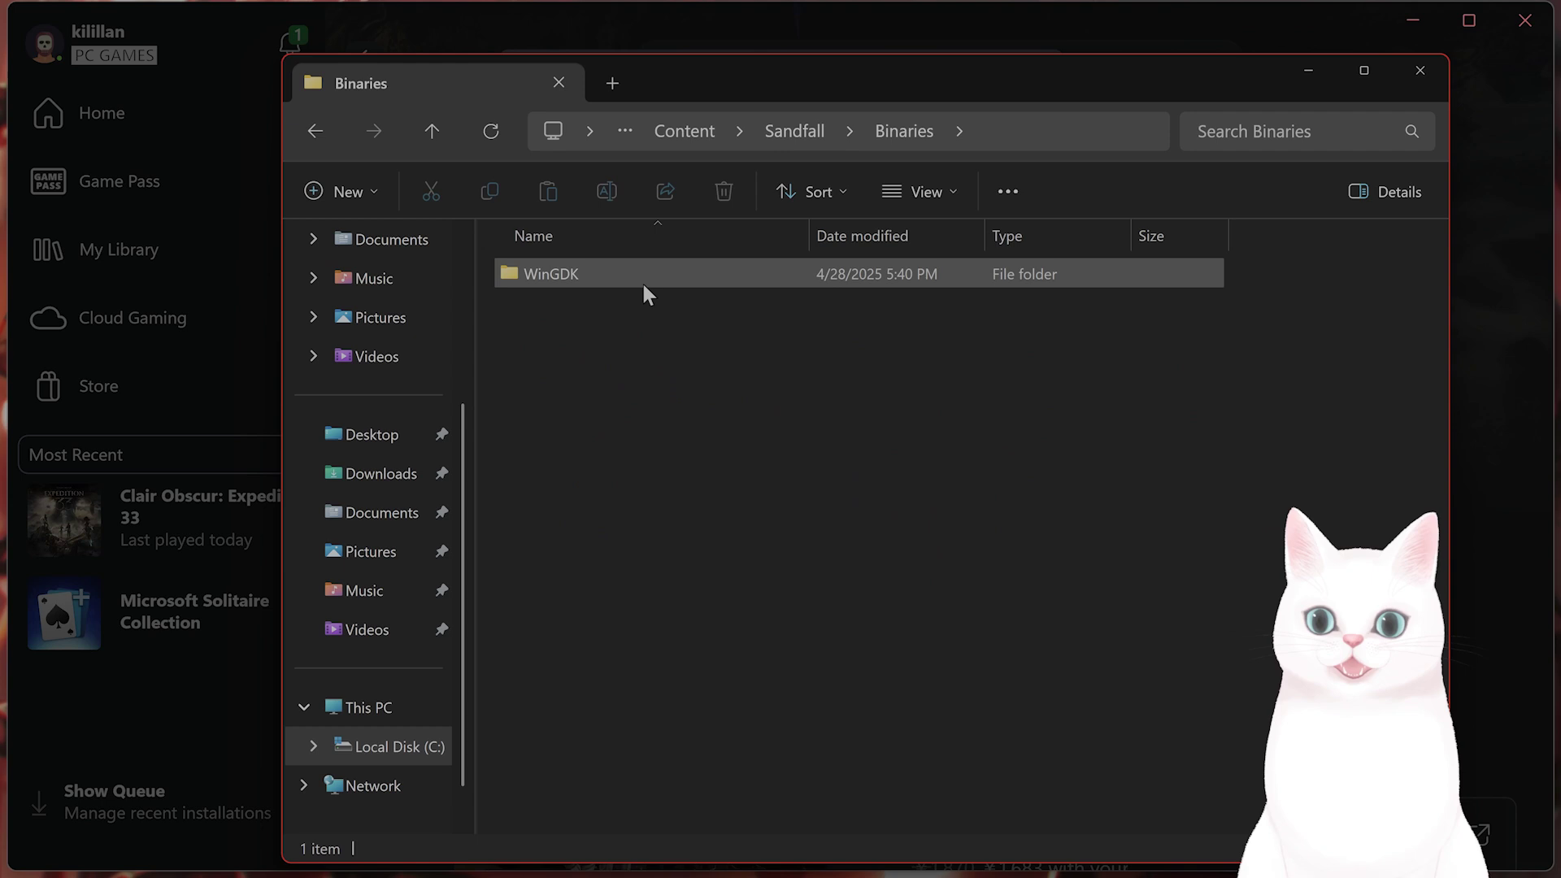
pyautogui.doubleClick(571, 279)
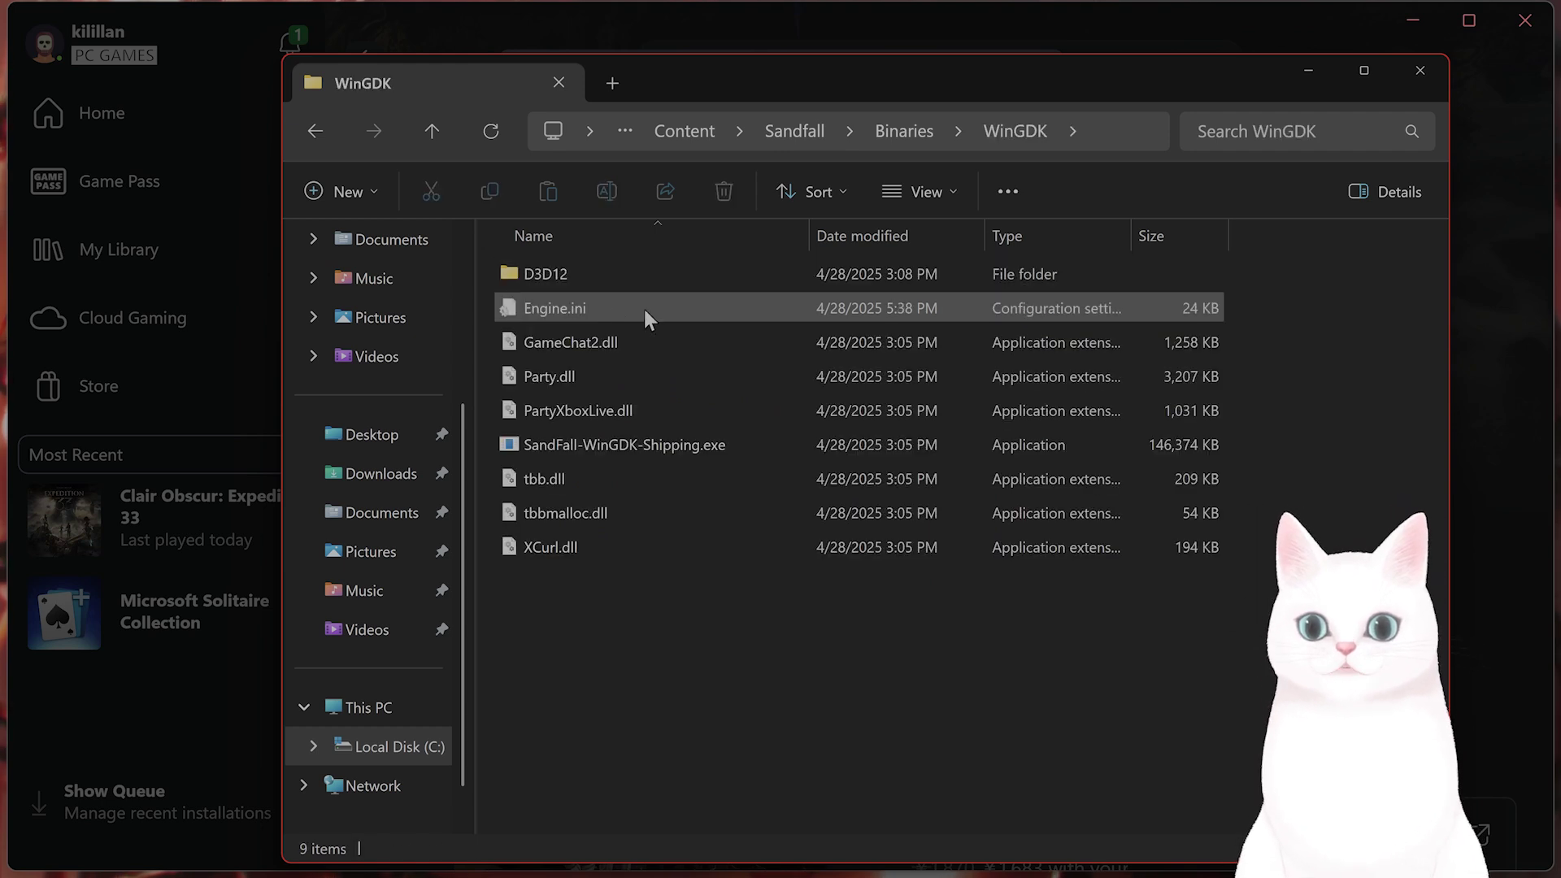
pyautogui.click(717, 447)
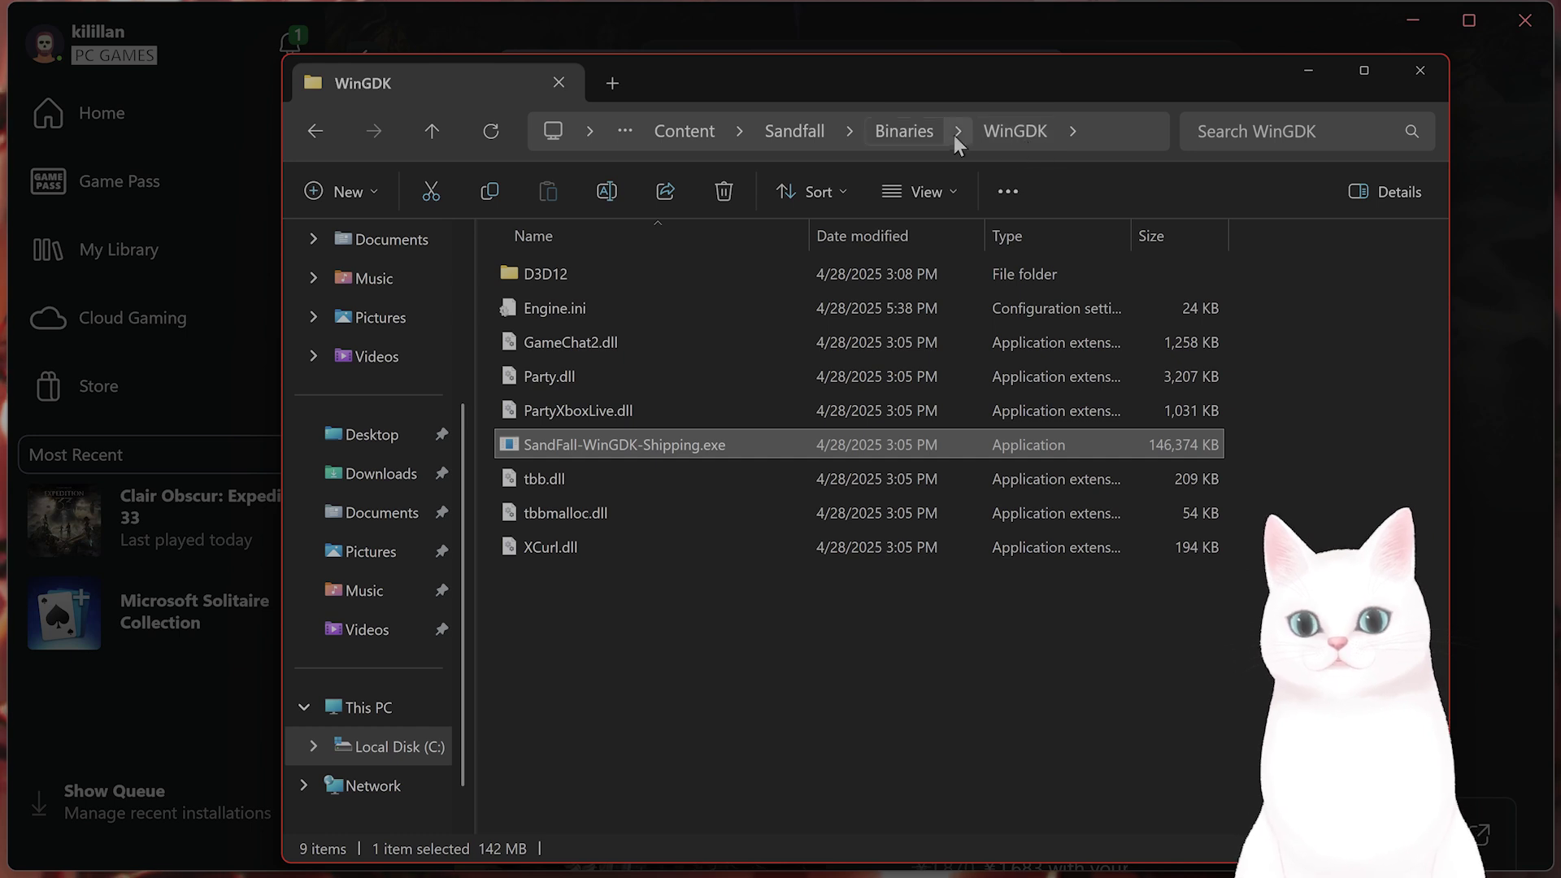
# Step: In SandFall-WinGDK-Shipping.exe's Compatibility properties, tick Run as administrator and Disable fullscreen optimizations
pyautogui.rightClick(706, 446)
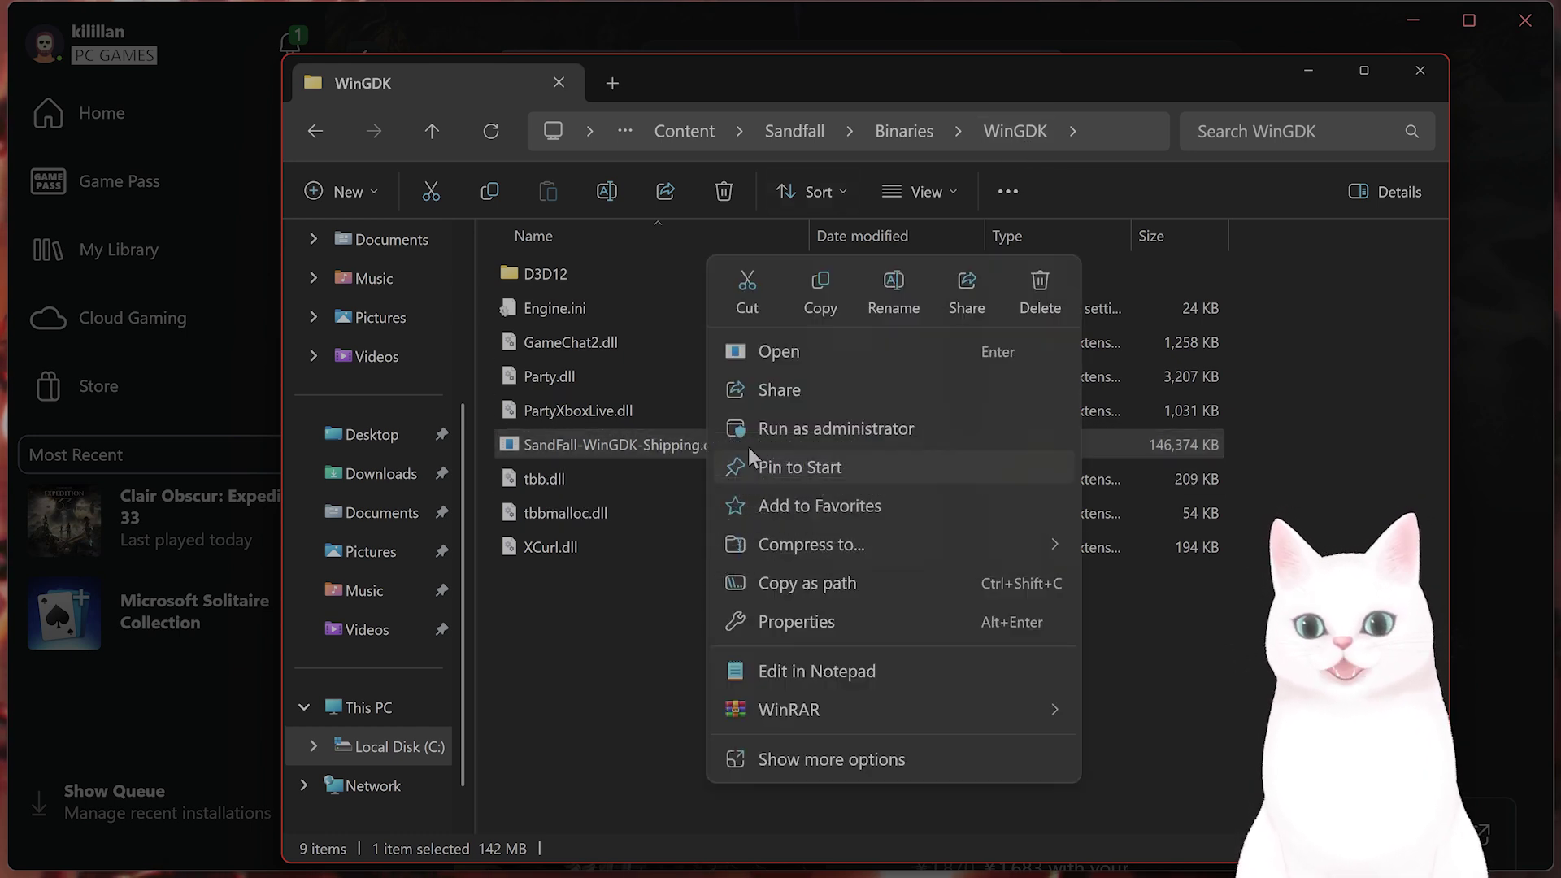
pyautogui.click(842, 622)
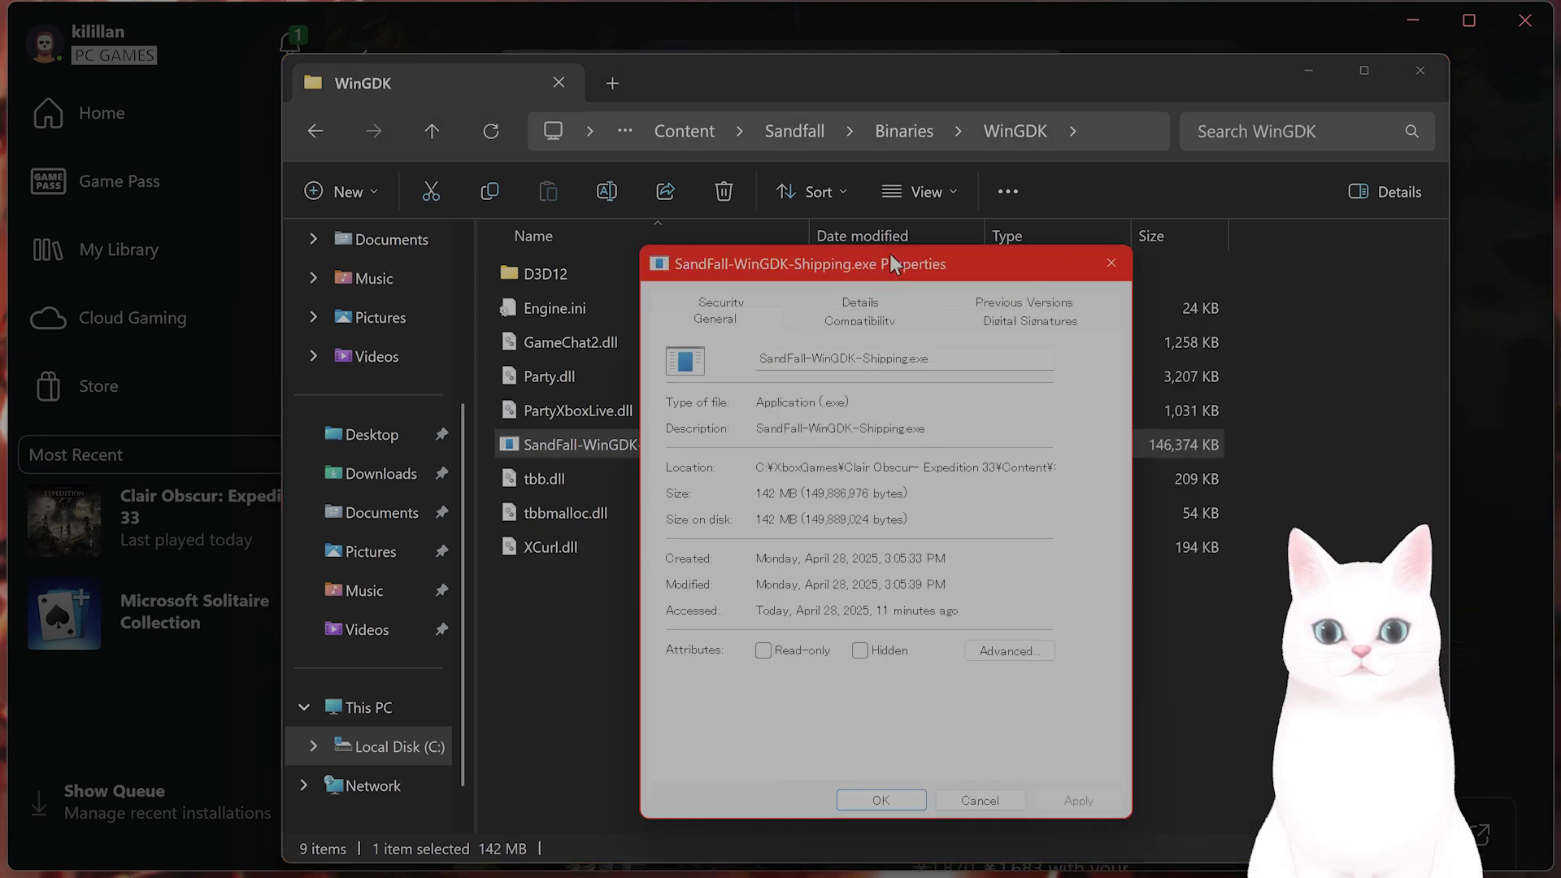
pyautogui.moveTo(894, 264); pyautogui.dragTo(745, 235)
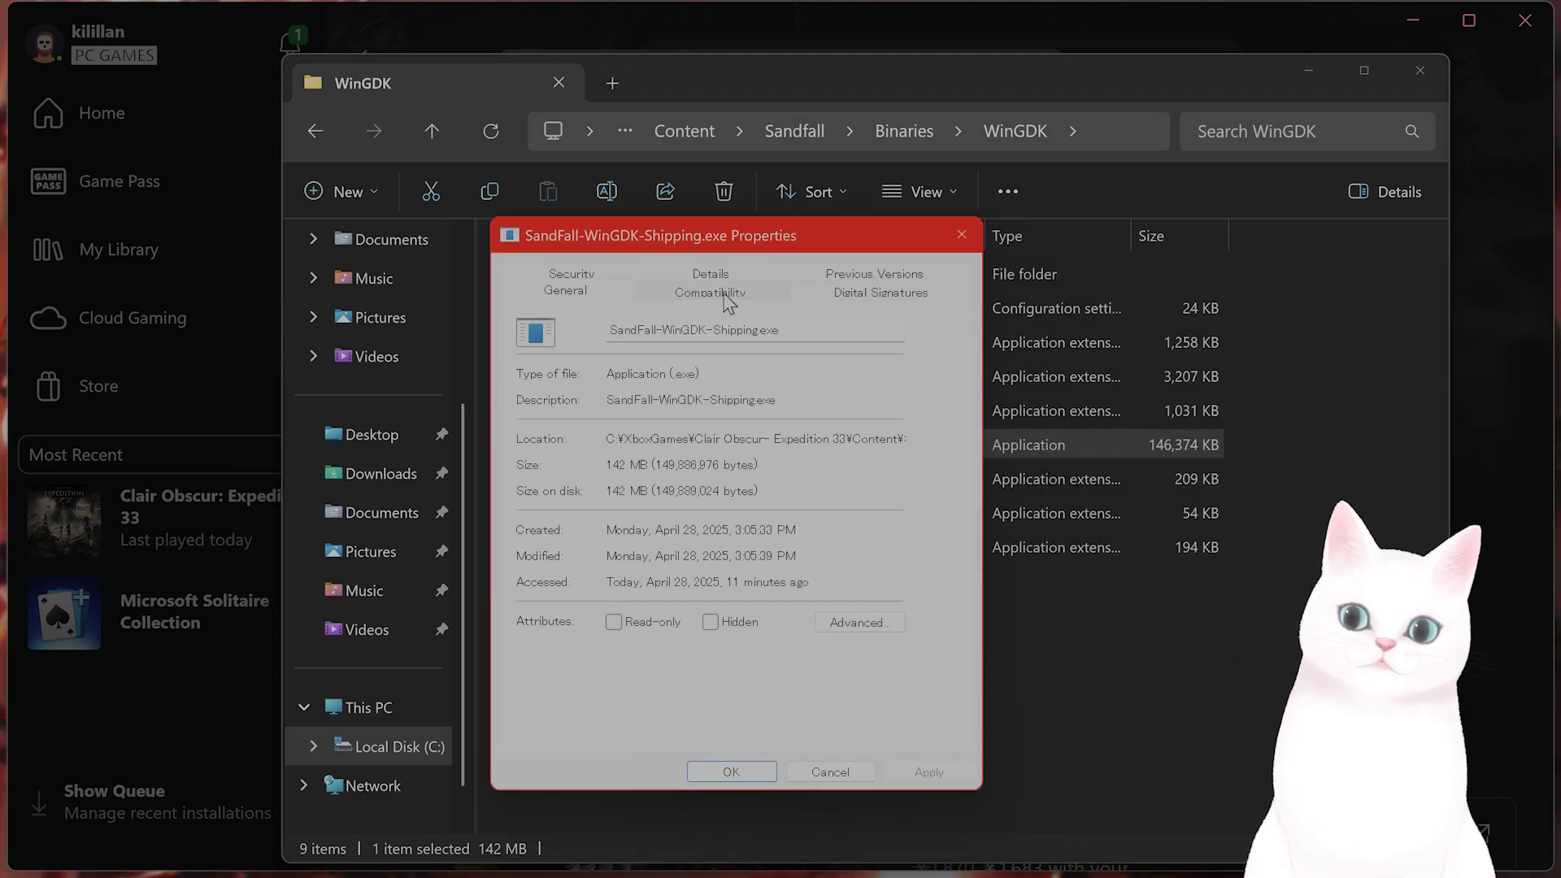
pyautogui.click(722, 294)
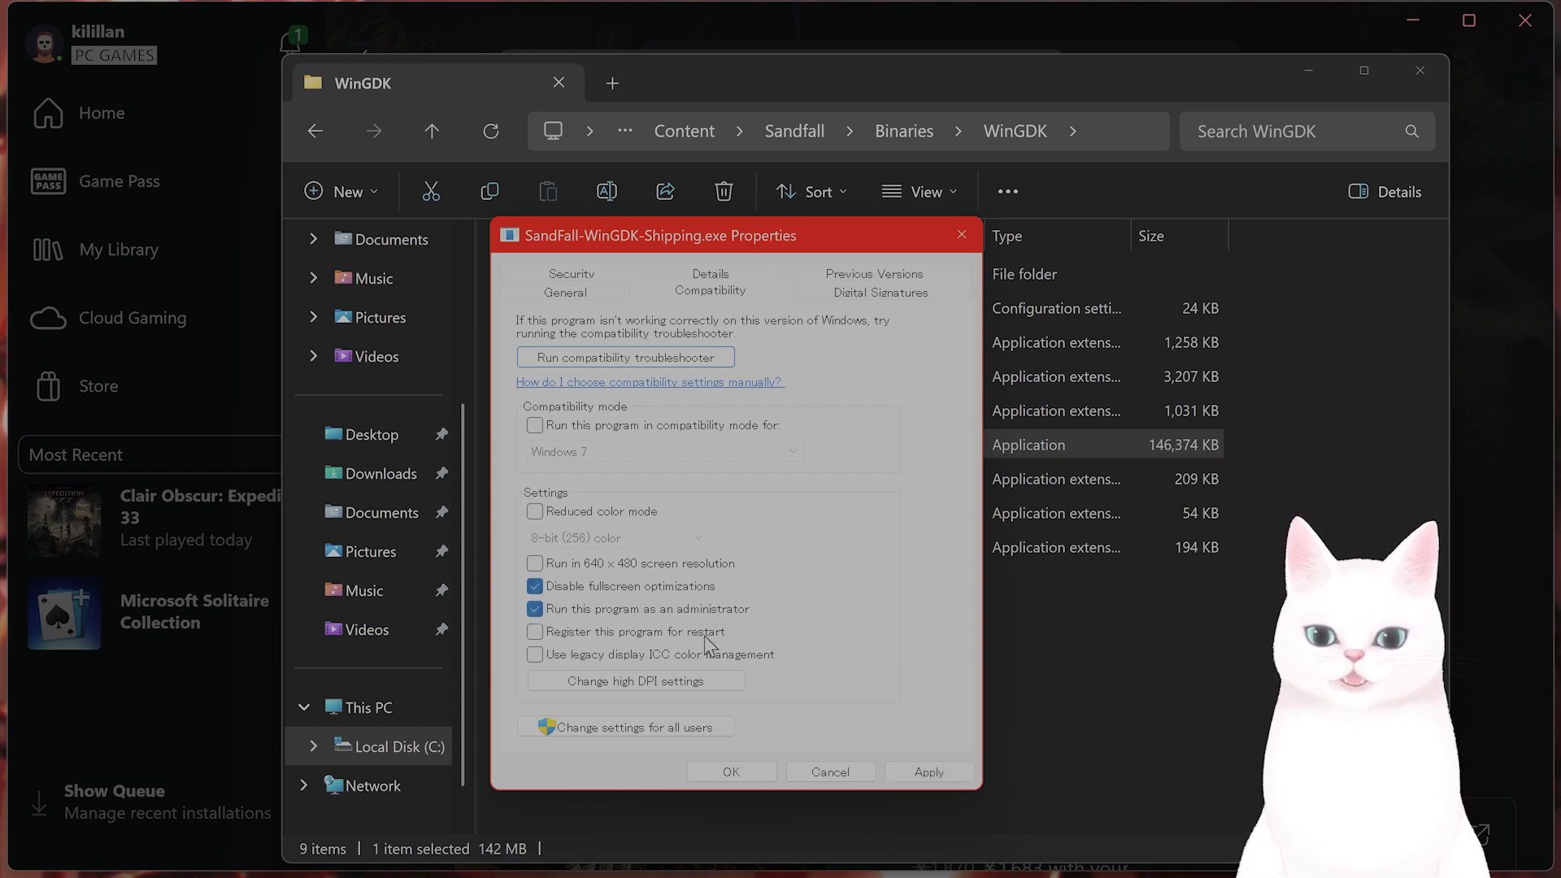
pyautogui.click(742, 768)
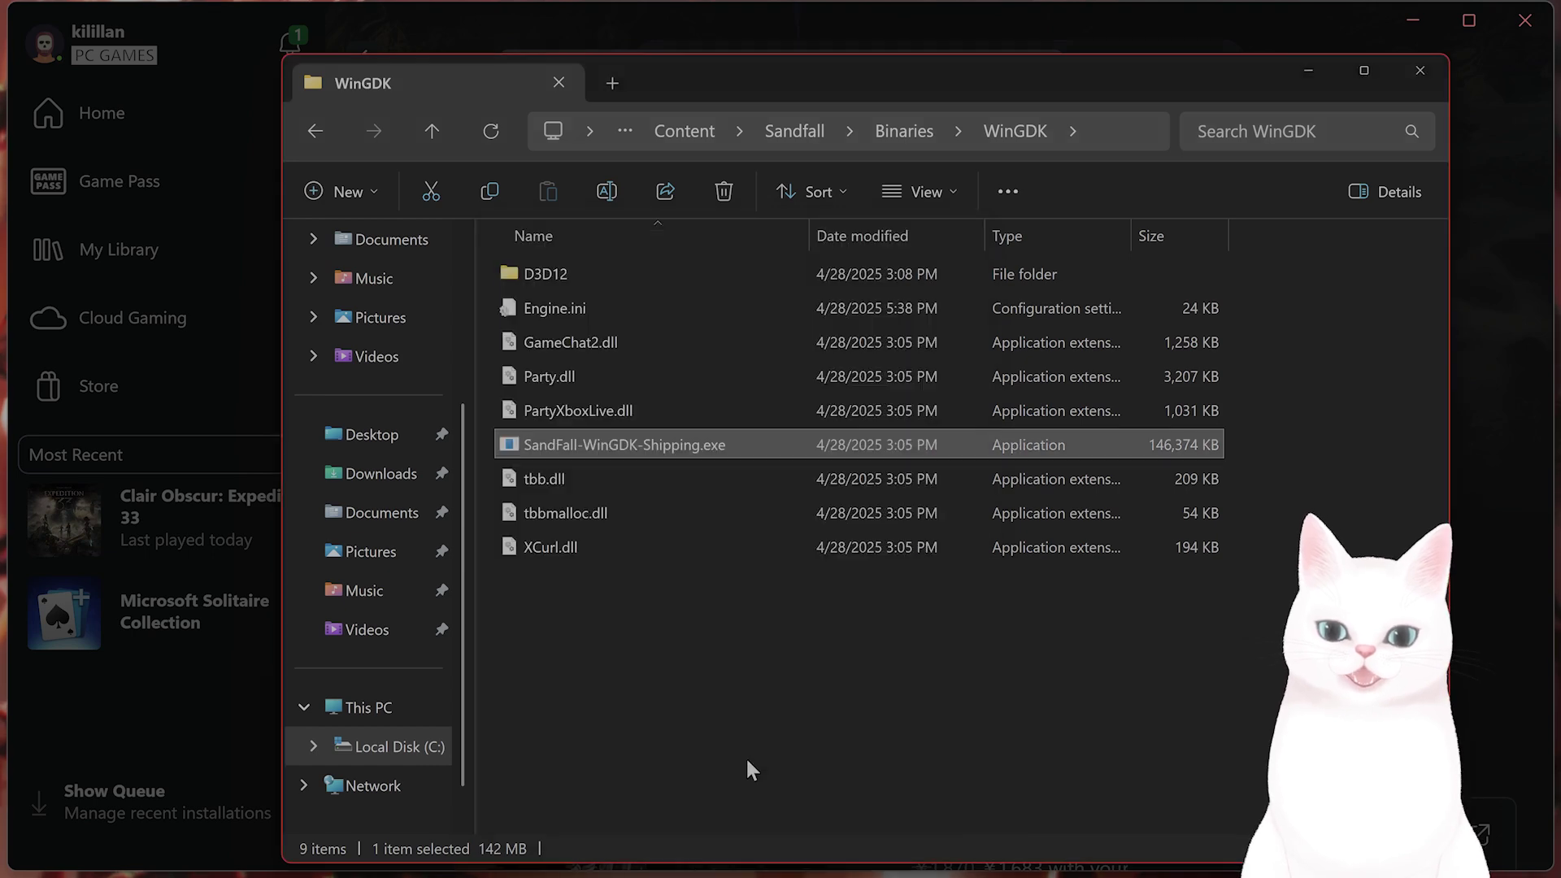
# Step: Close File Explorer and the game's Files dialog, then minimise the Xbox app and Steam
pyautogui.click(1420, 71)
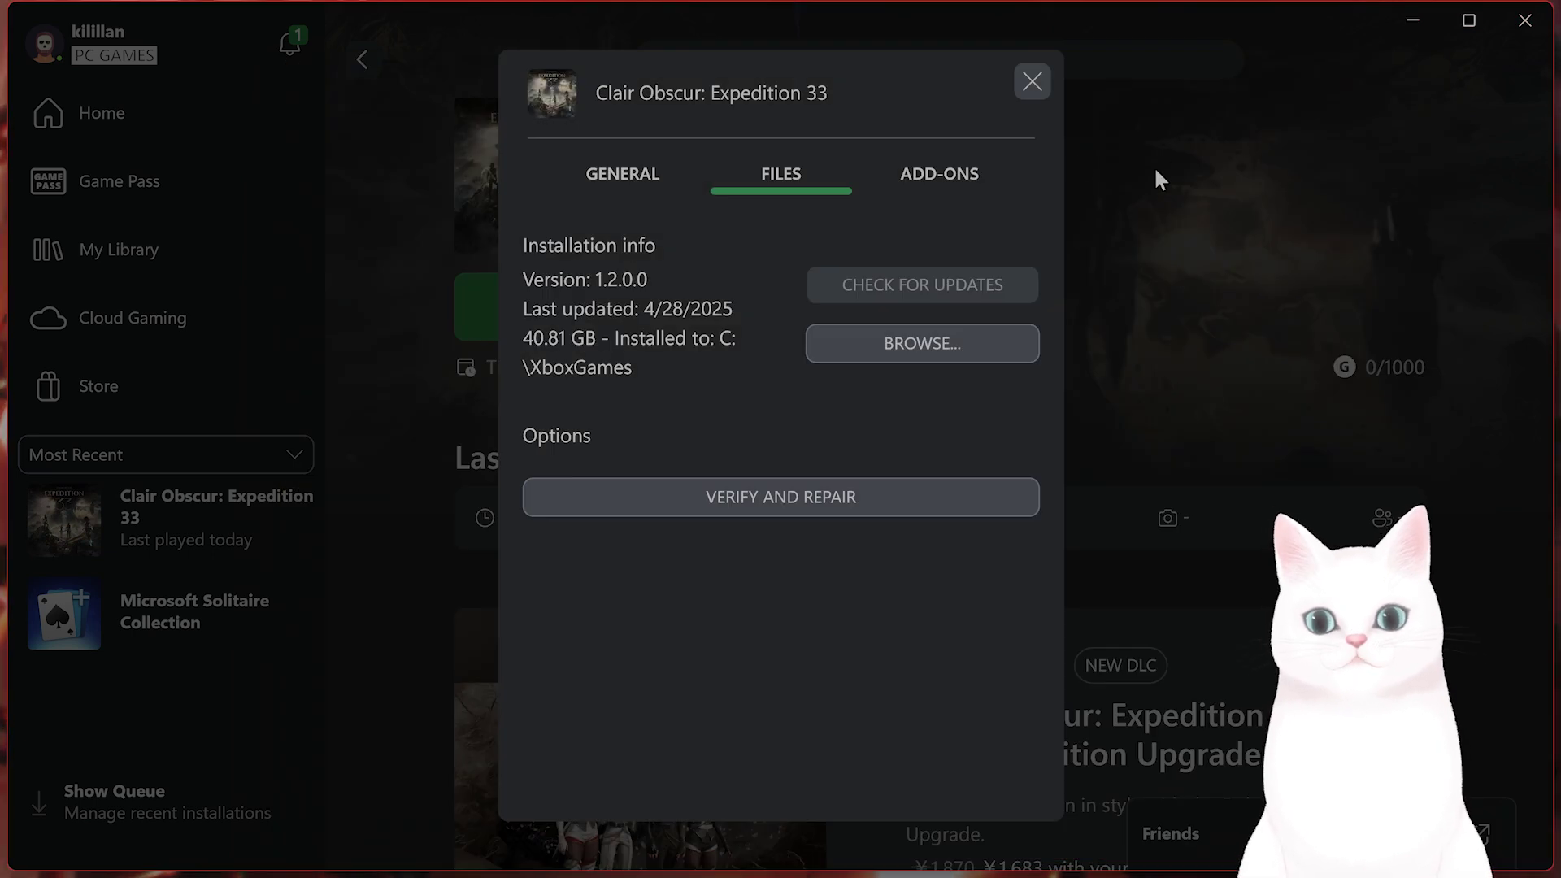
pyautogui.click(1033, 83)
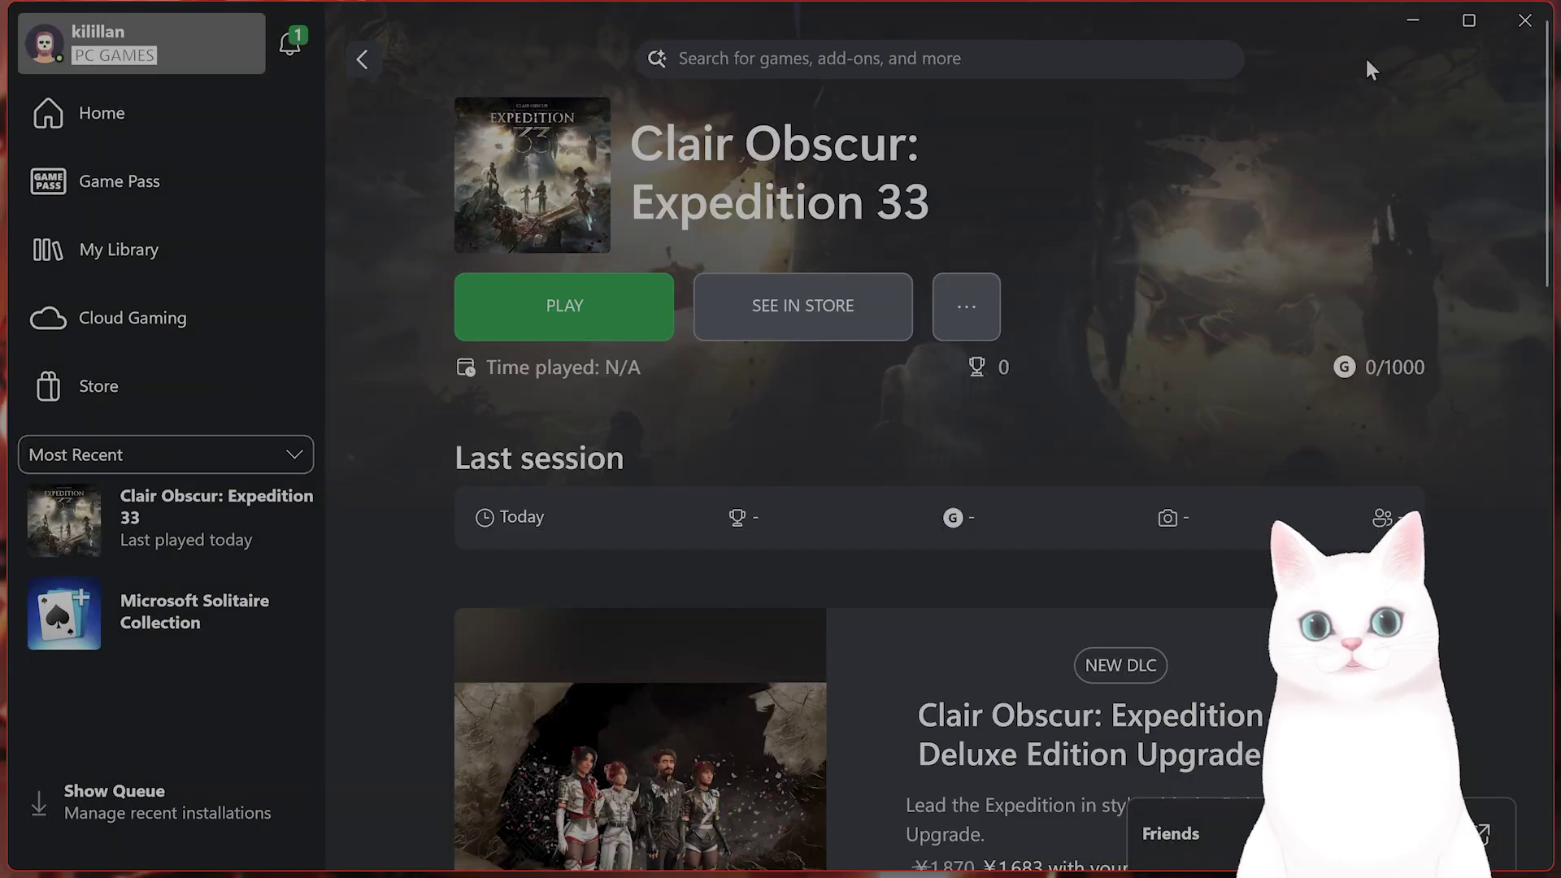
pyautogui.click(1413, 26)
pyautogui.click(1291, 60)
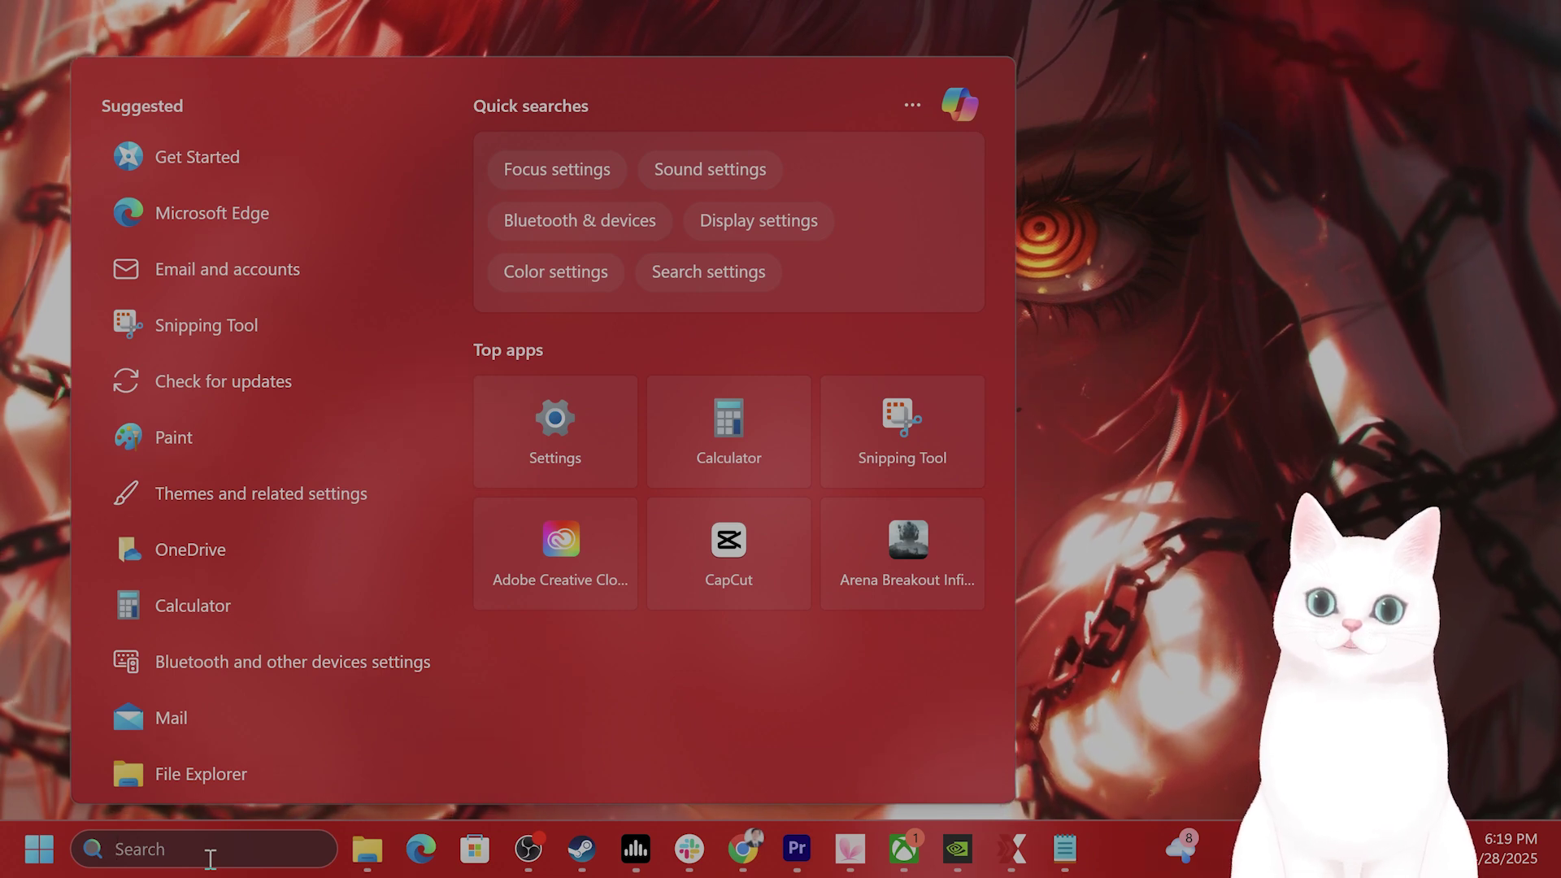
# Step: Launch Command Prompt as administrator from a 'cmd' search and run sfc /scannow
pyautogui.write('cmd')
pyautogui.rightClick(270, 221)
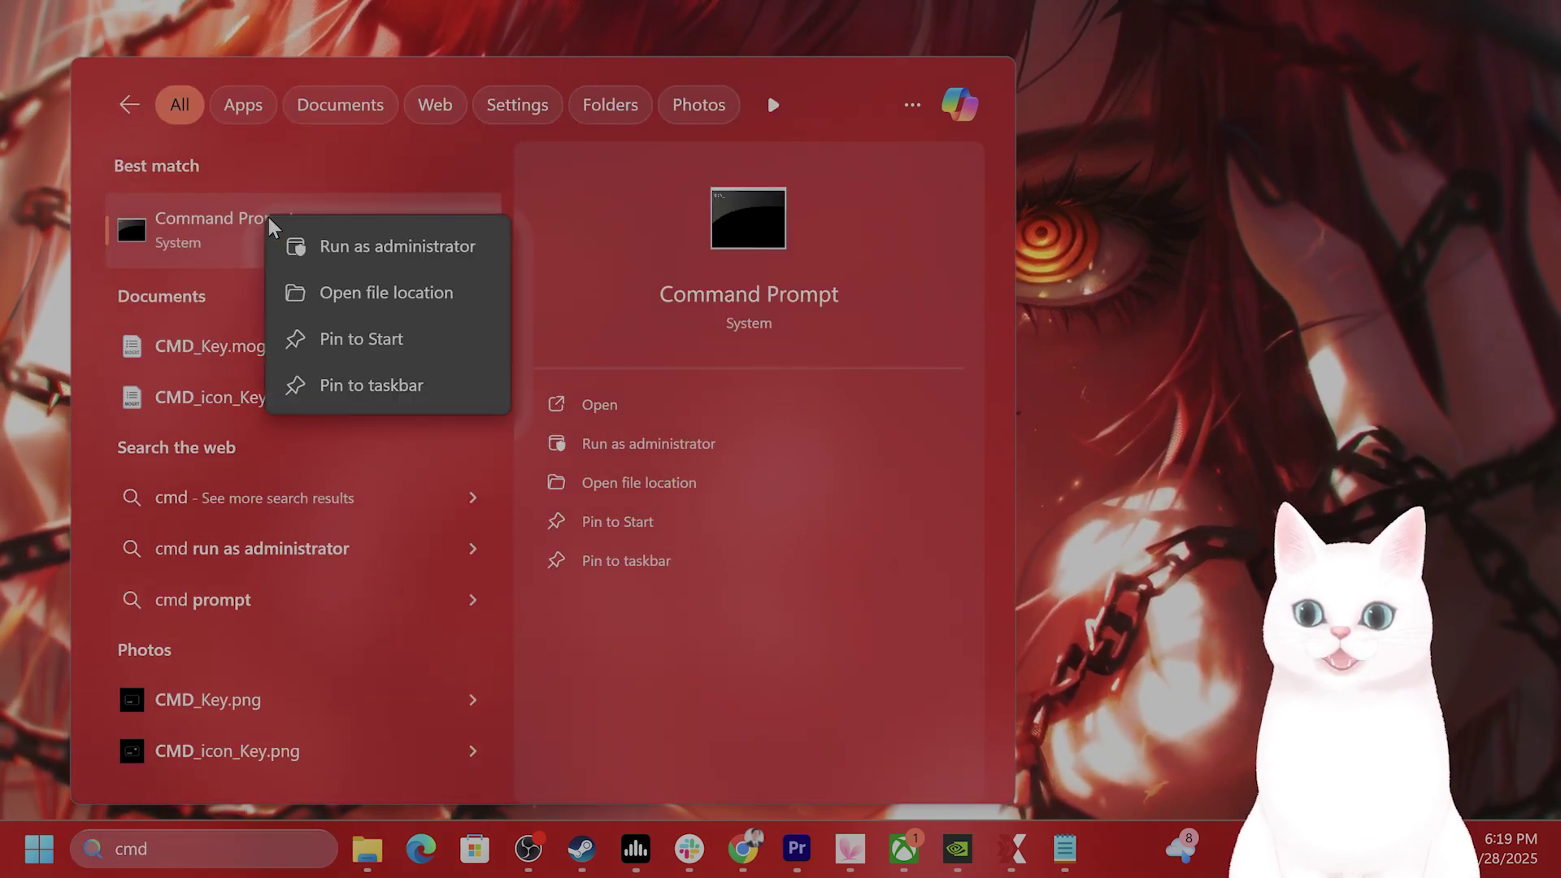
pyautogui.click(364, 246)
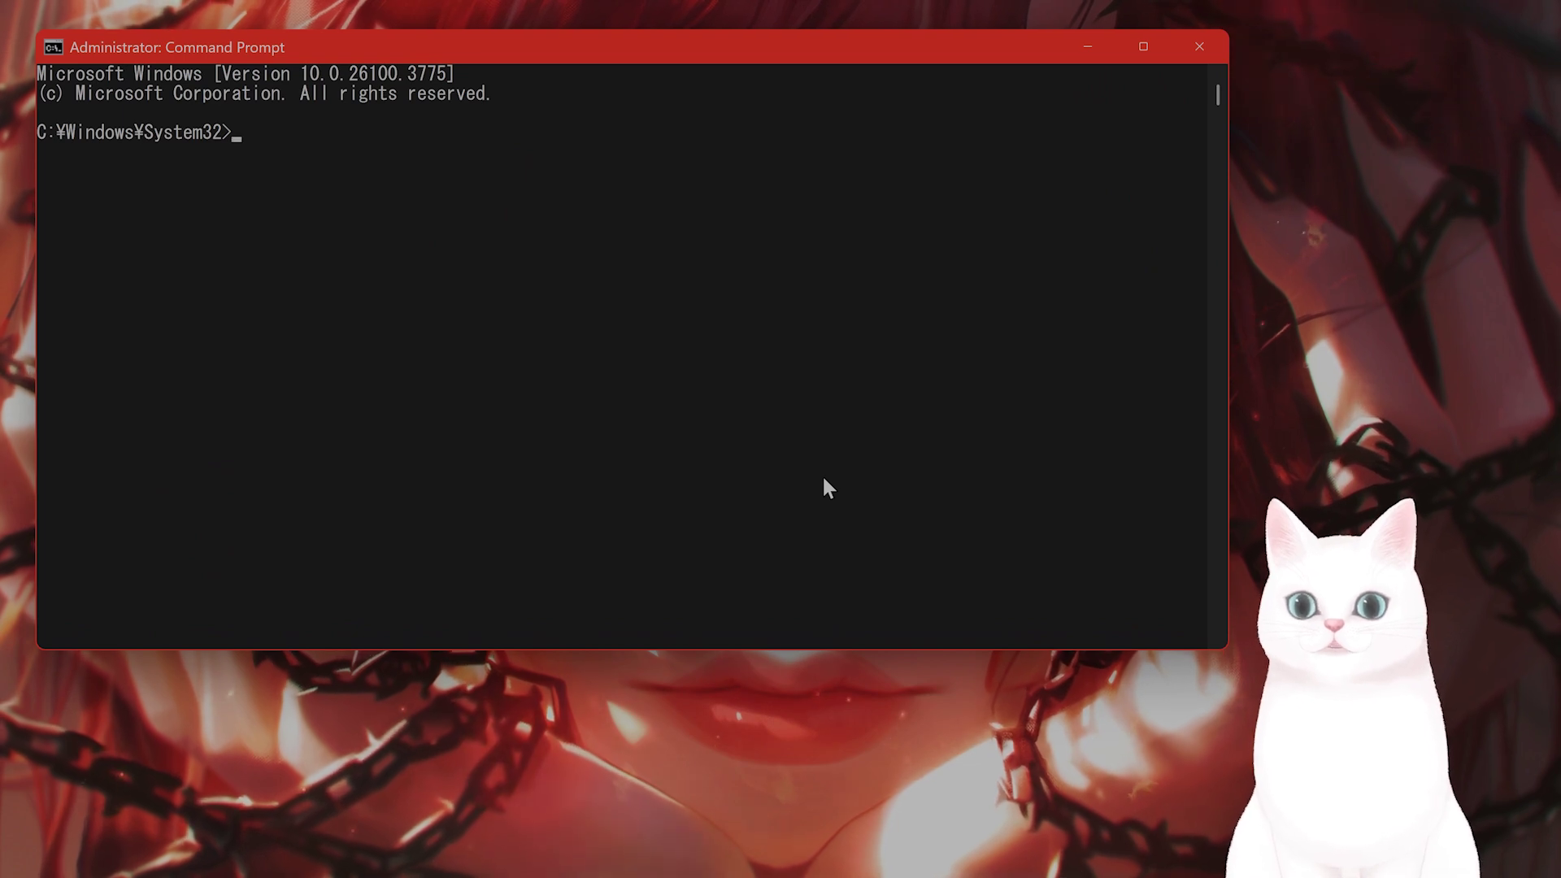
pyautogui.write('sf')
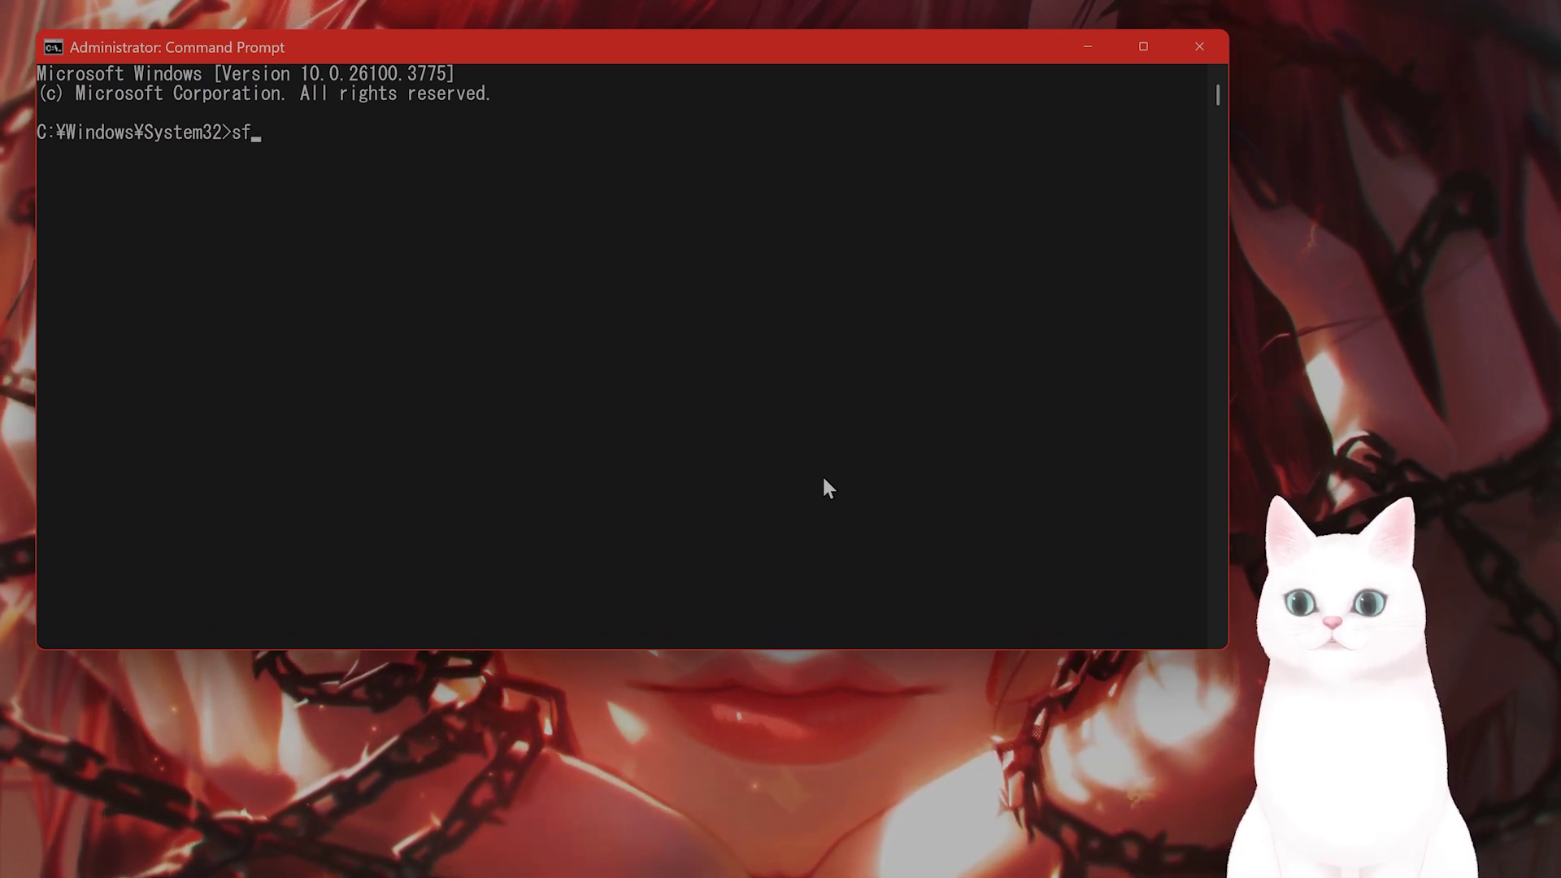
pyautogui.write('c /scann')
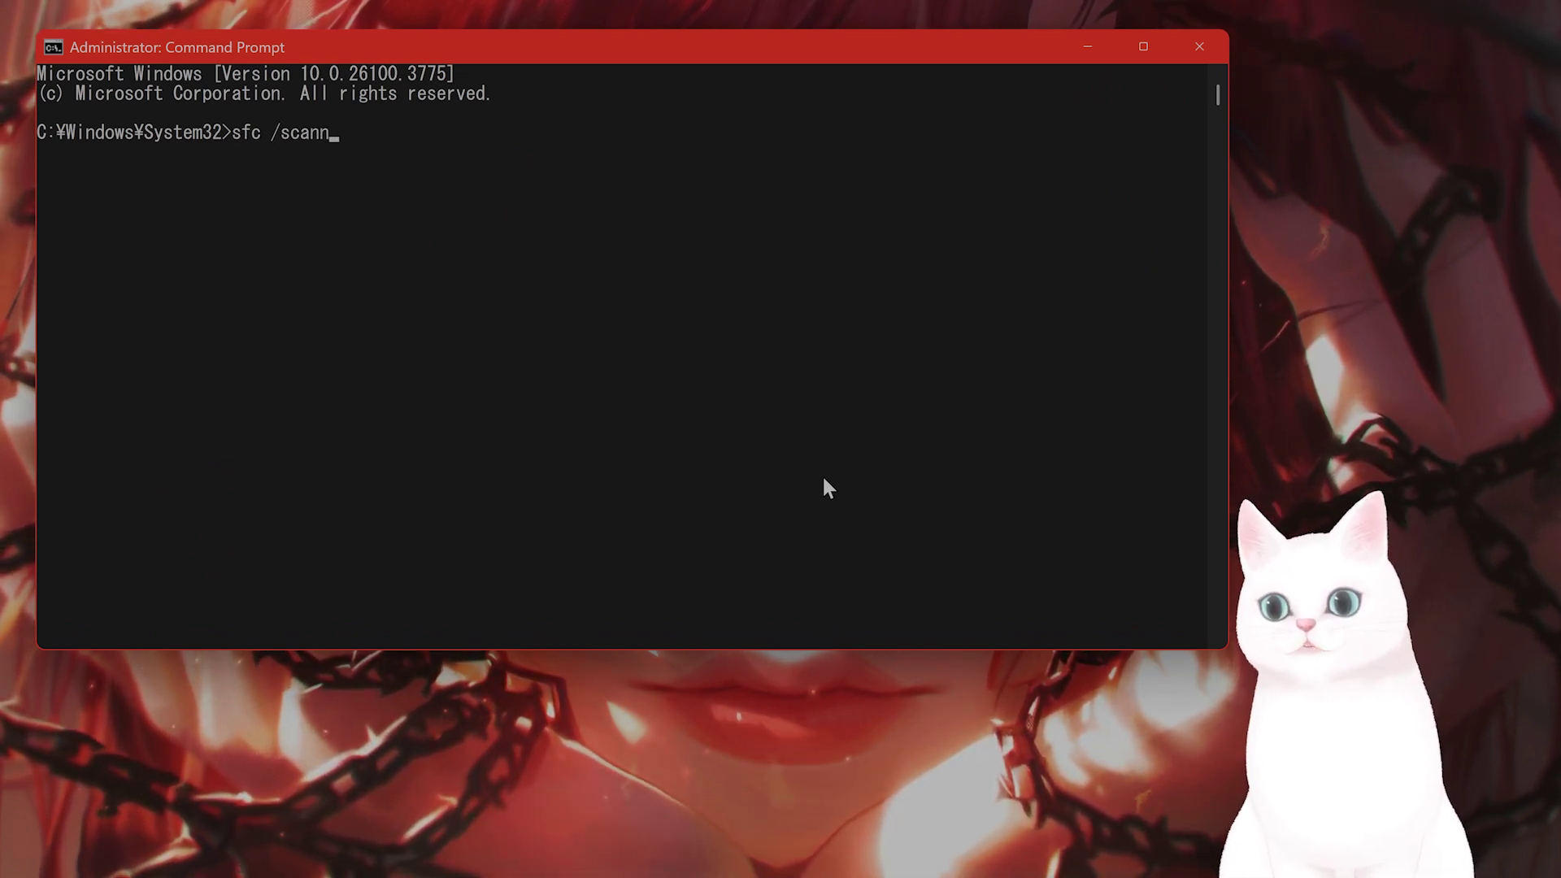
pyautogui.write('ow')
pyautogui.press('Return')
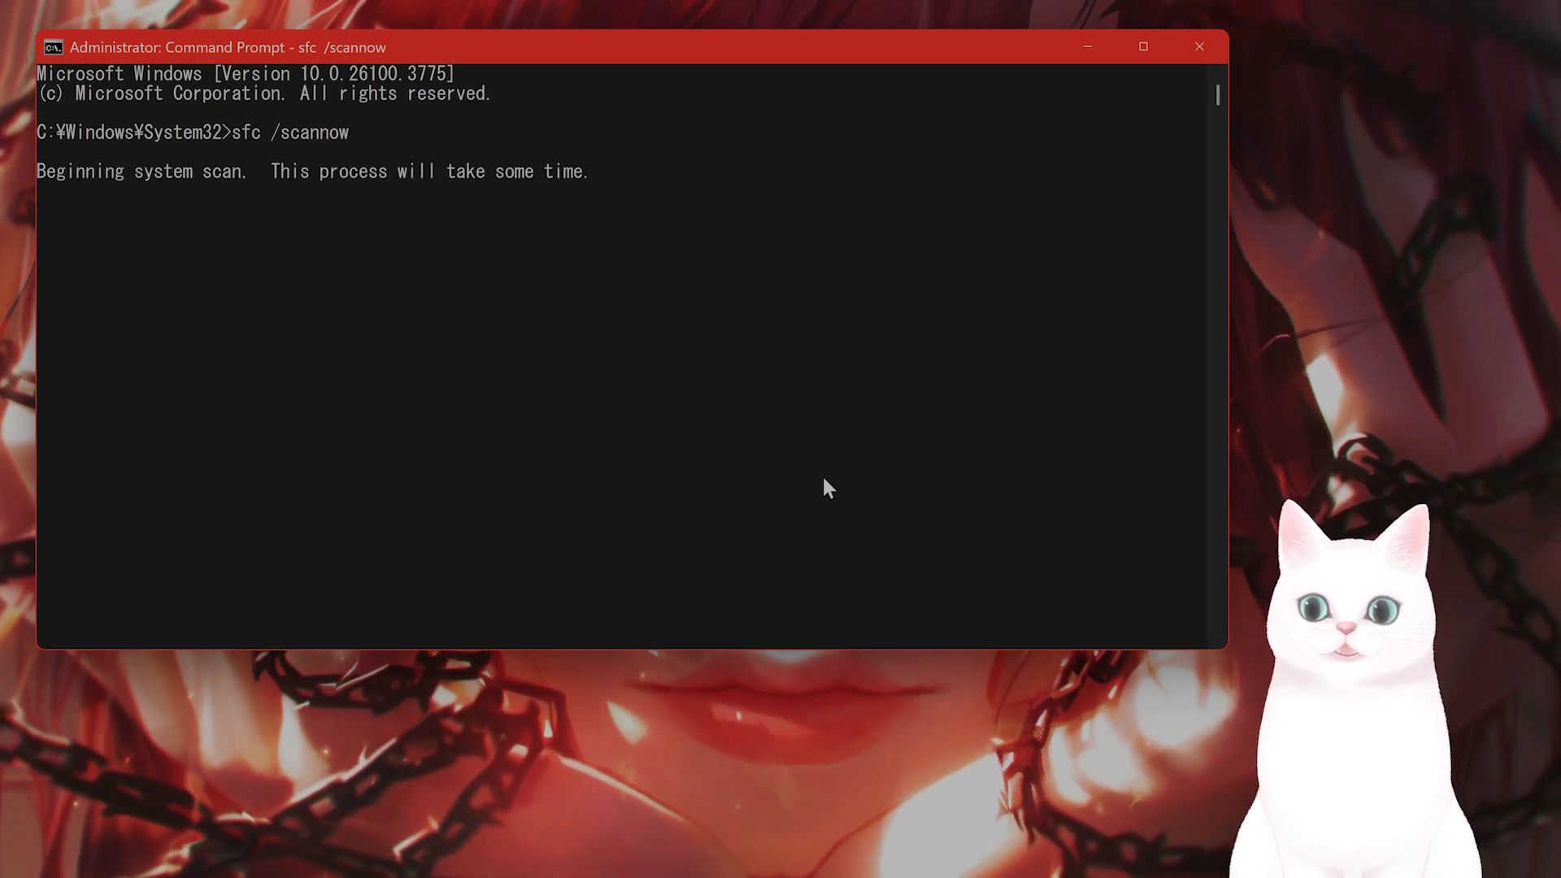